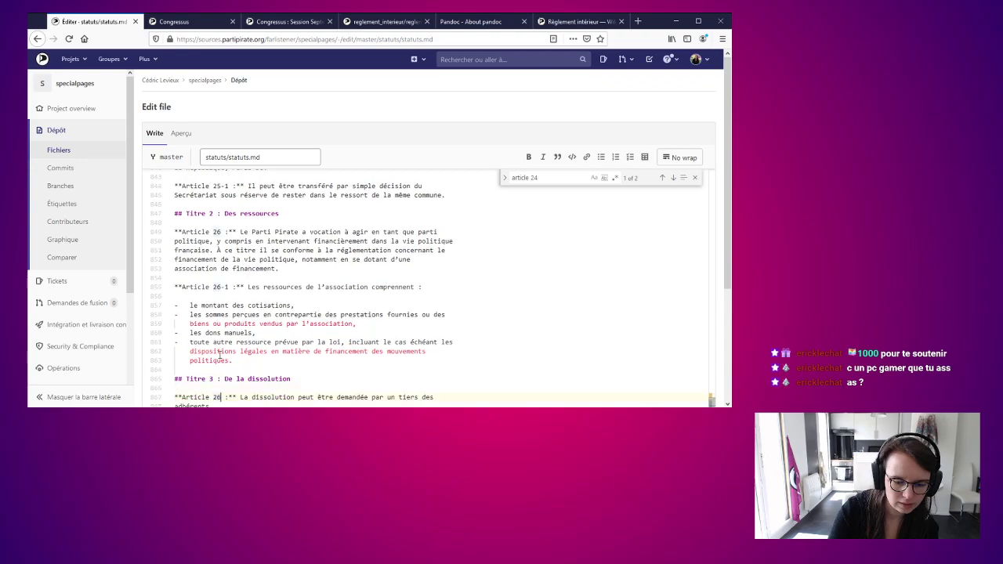
# - Renumber Articles 26, 26-1 and 26-2 under Titre 3 to 27, 27-1 and 27-2
pyautogui.press('BackSpace')
pyautogui.write('7')
pyautogui.press('Down')
pyautogui.press('Down')
pyautogui.press('Down')
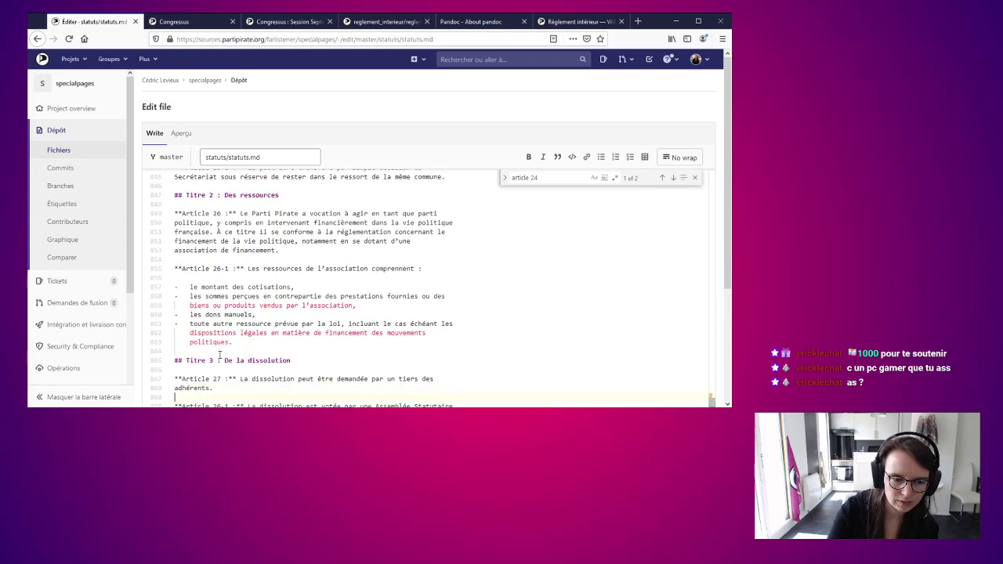
pyautogui.press('Right')
pyautogui.press('Right')
pyautogui.press('BackSpace')
pyautogui.write('7')
pyautogui.press('Down')
pyautogui.press('Down')
pyautogui.press('Down')
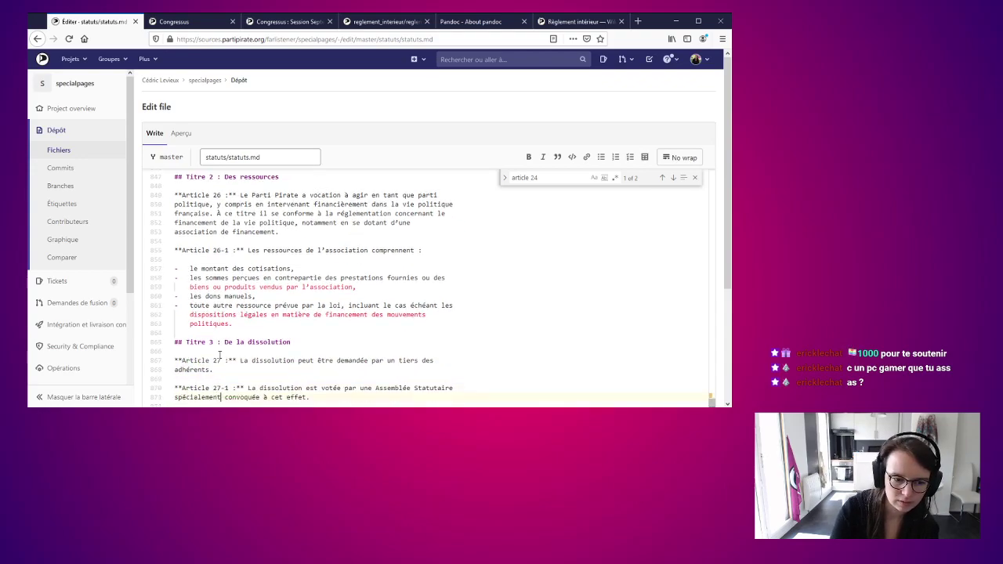
pyautogui.press('BackSpace')
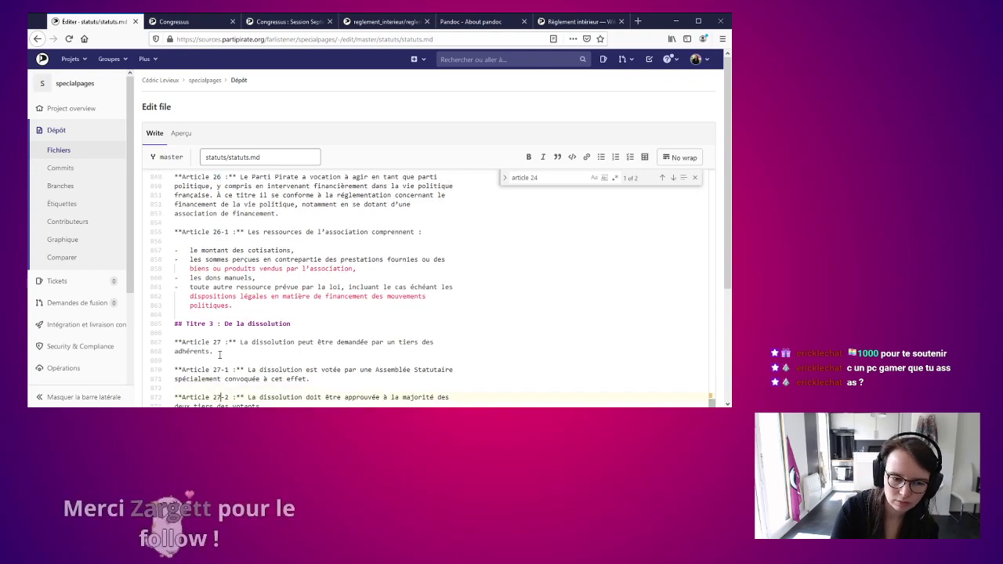
pyautogui.write('7')
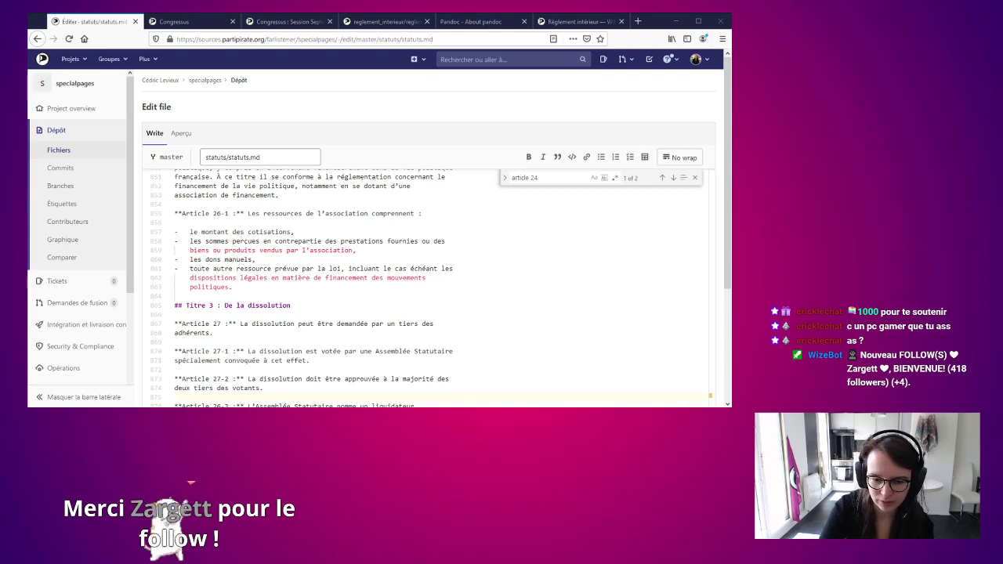
# - Renumber Articles 26-3 and 26-4 to 27-3 and 27-4
pyautogui.click(236, 267)
pyautogui.scroll(-2, 235, 267)
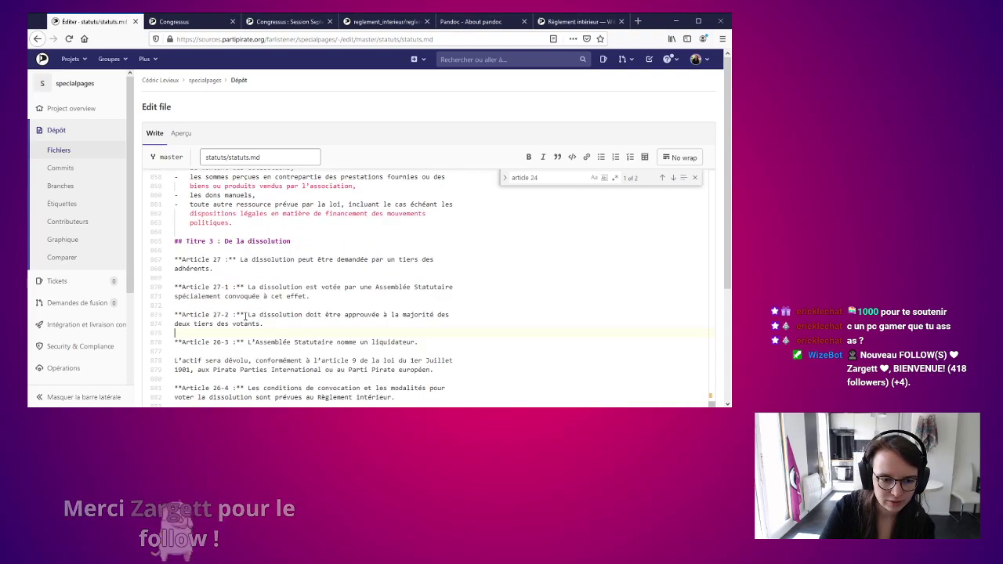
pyautogui.press('BackSpace')
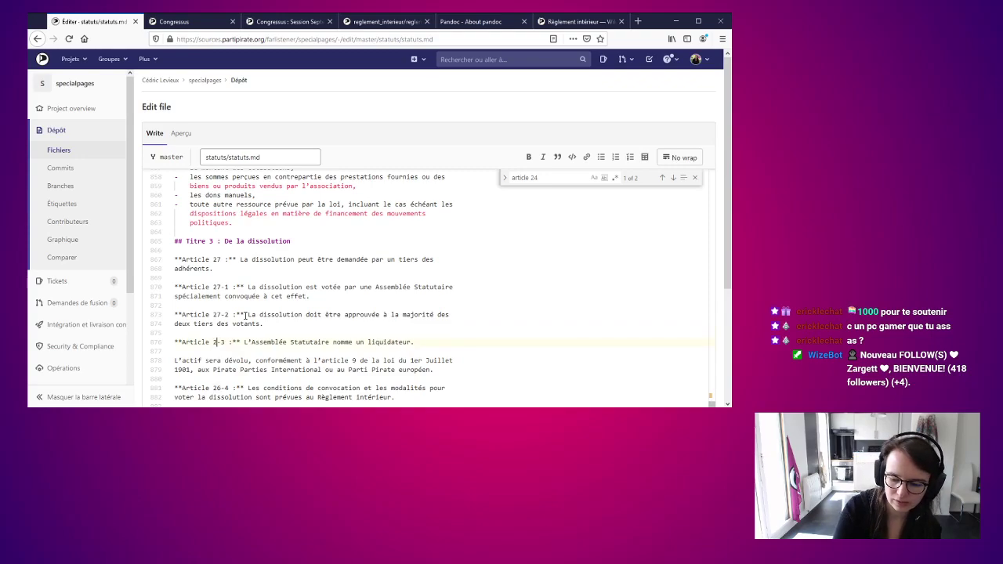
pyautogui.write('7')
pyautogui.press('Down')
pyautogui.press('Down')
pyautogui.press('Down')
pyautogui.press('Down')
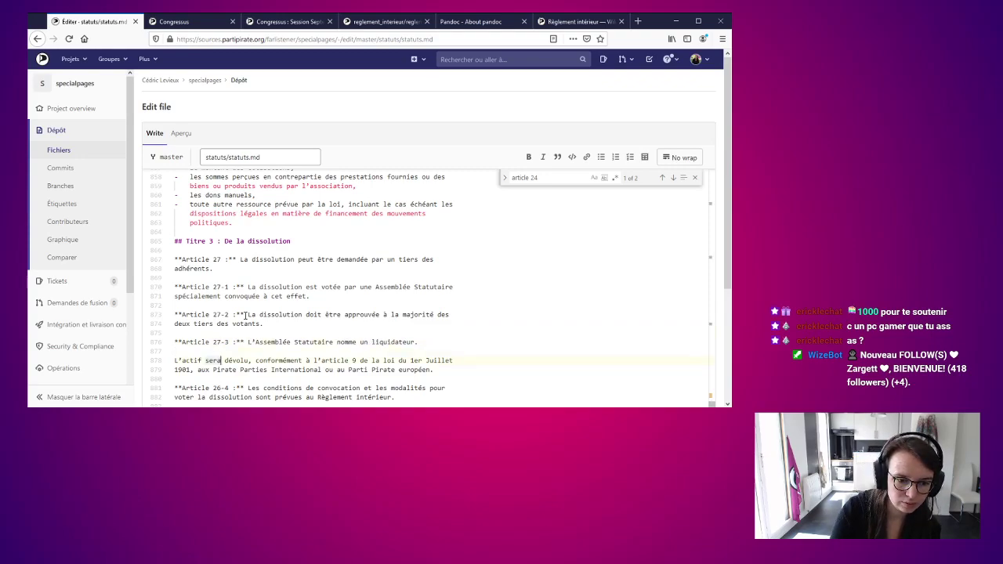
pyautogui.press('BackSpace')
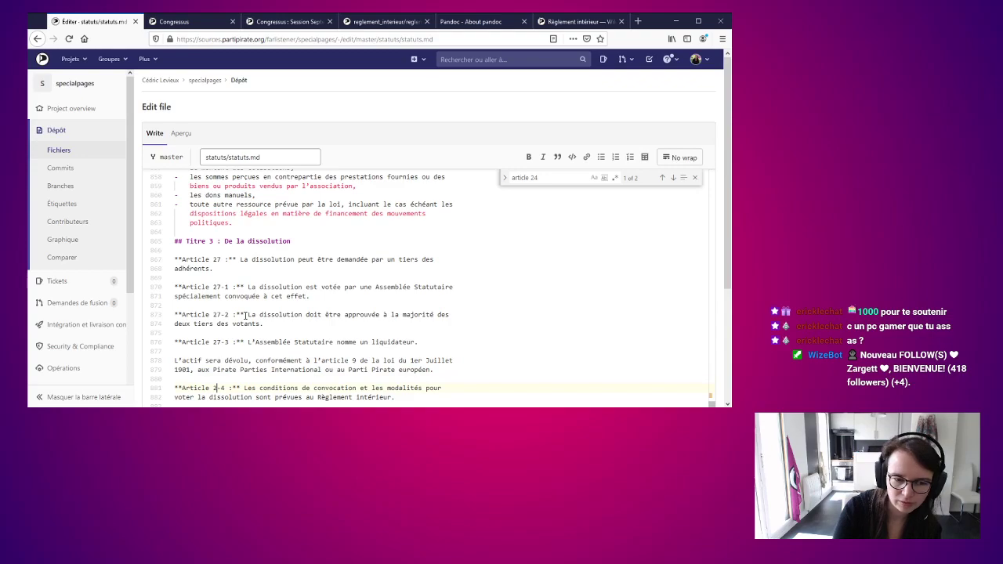
pyautogui.write('7-')
pyautogui.press('Down')
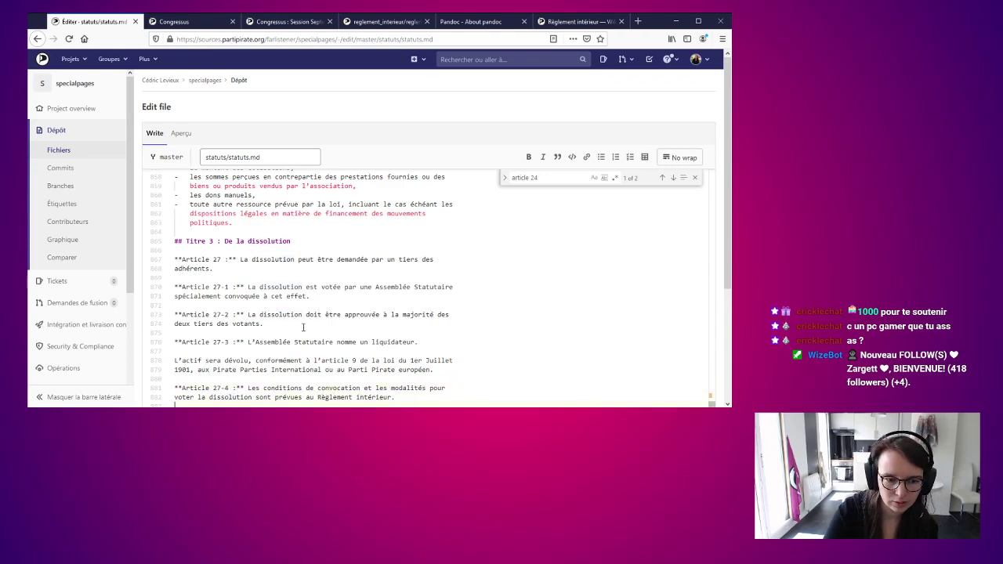
pyautogui.scroll(-3, 488, 102)
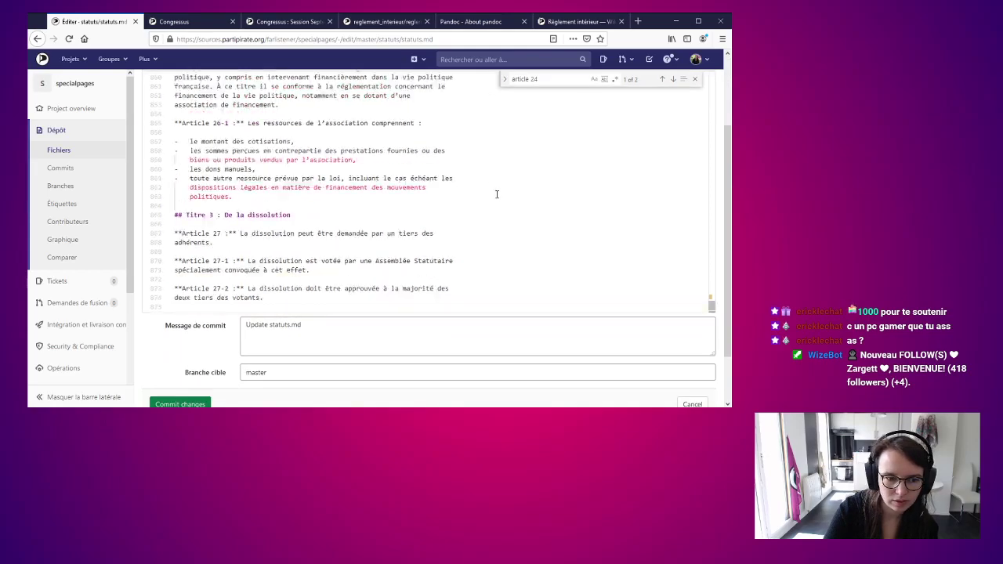
pyautogui.scroll(-2, 496, 194)
# - Commit statuts.md to master with message 'Ajoute du rôle' plus the Septembre 2020 decision reference
pyautogui.click(175, 307)
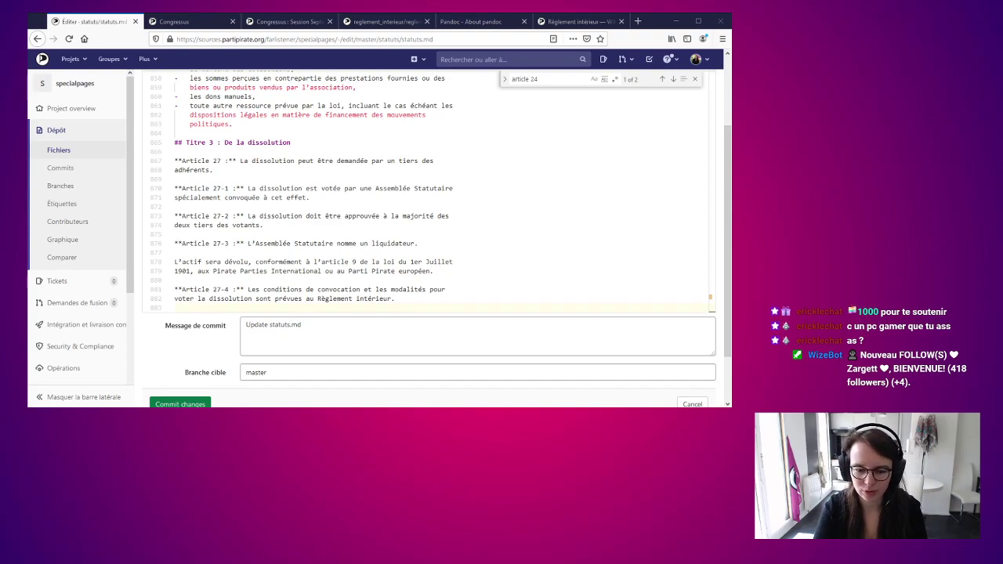
pyautogui.tripleClick(333, 341)
pyautogui.write('Mi')
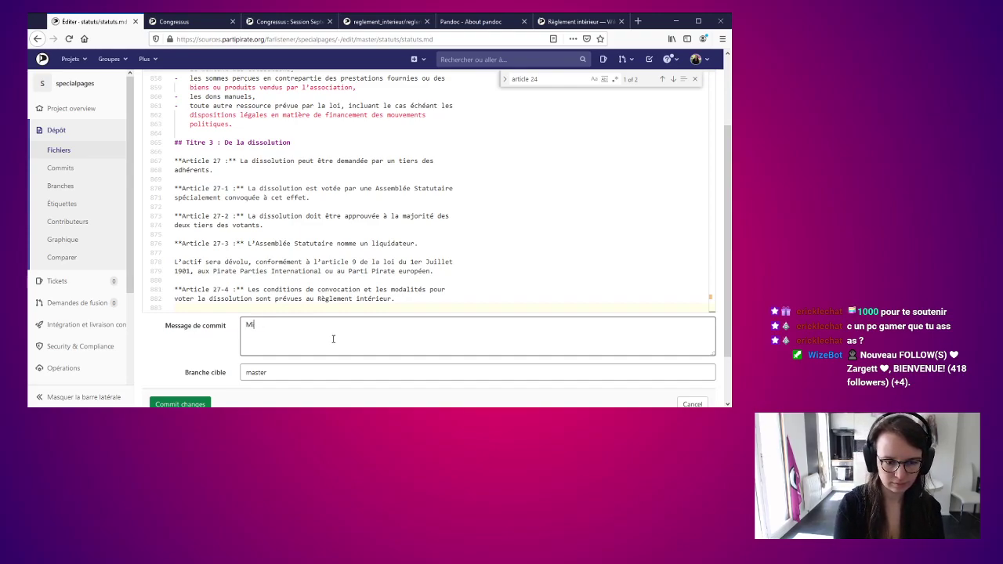
pyautogui.press('BackSpace')
pyautogui.write('Ajoute du')
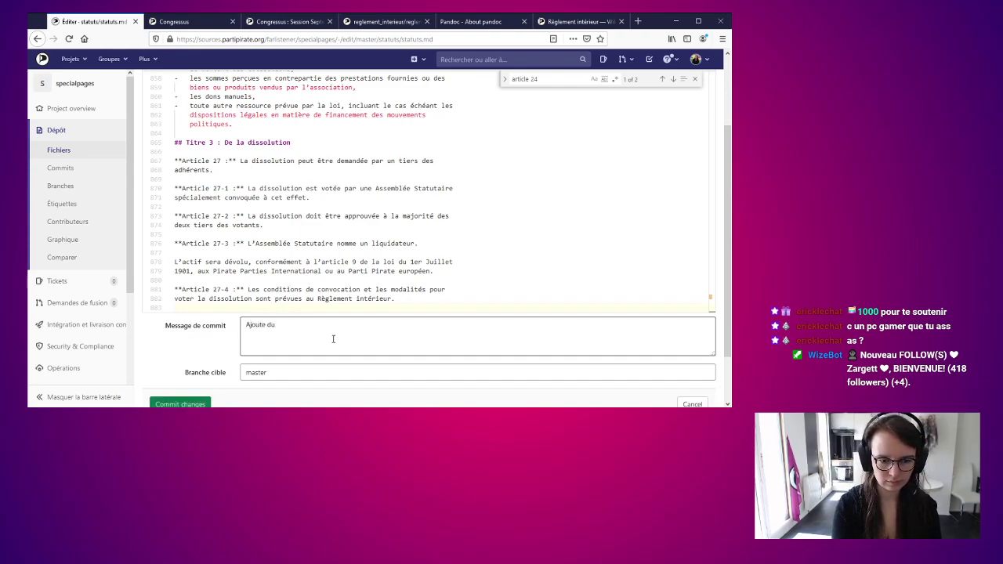
pyautogui.press('BackSpace')
pyautogui.press('BackSpace')
pyautogui.press('BackSpace')
pyautogui.press('BackSpace')
pyautogui.write(' du r')
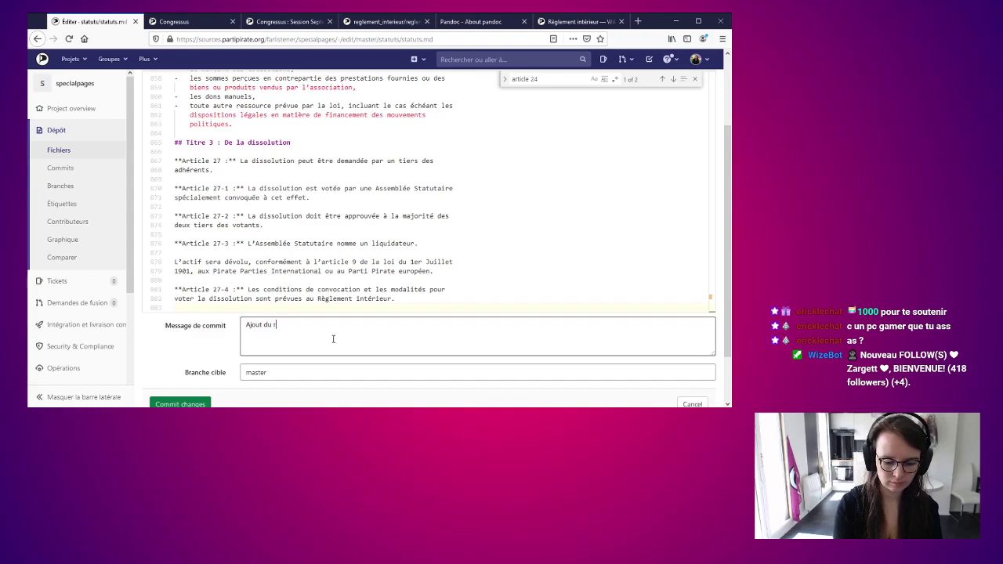
pyautogui.write('ôle de Camarade des Pirates -')
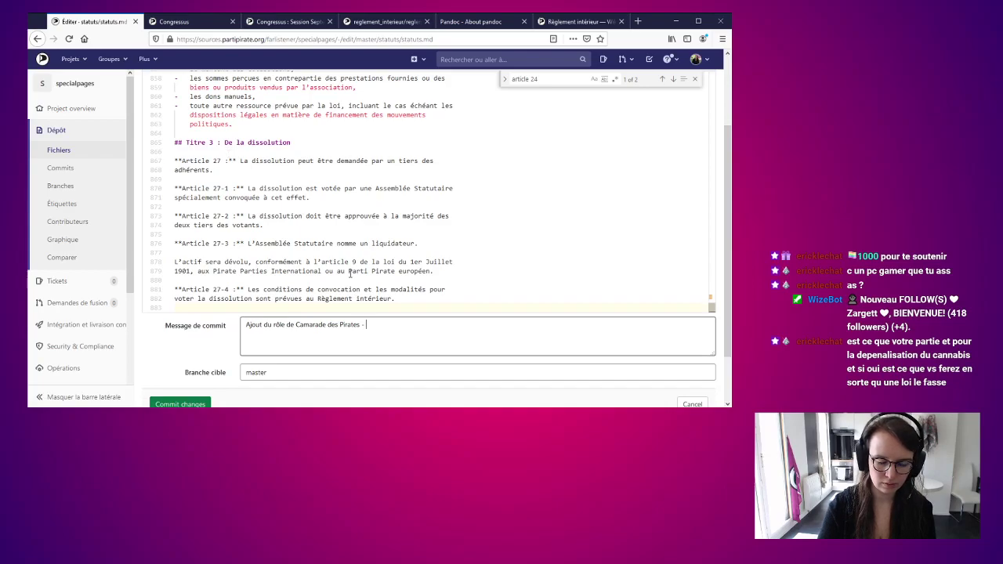
pyautogui.write("Décision de l'Assemblée Statutaire de Septembre 2020")
pyautogui.scroll(-2, 365, 347)
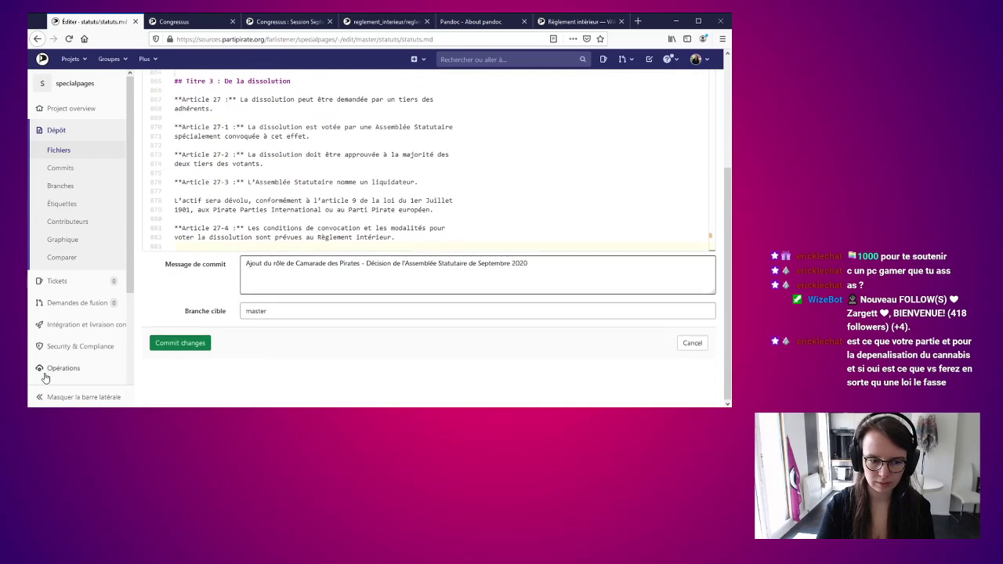
pyautogui.click(188, 343)
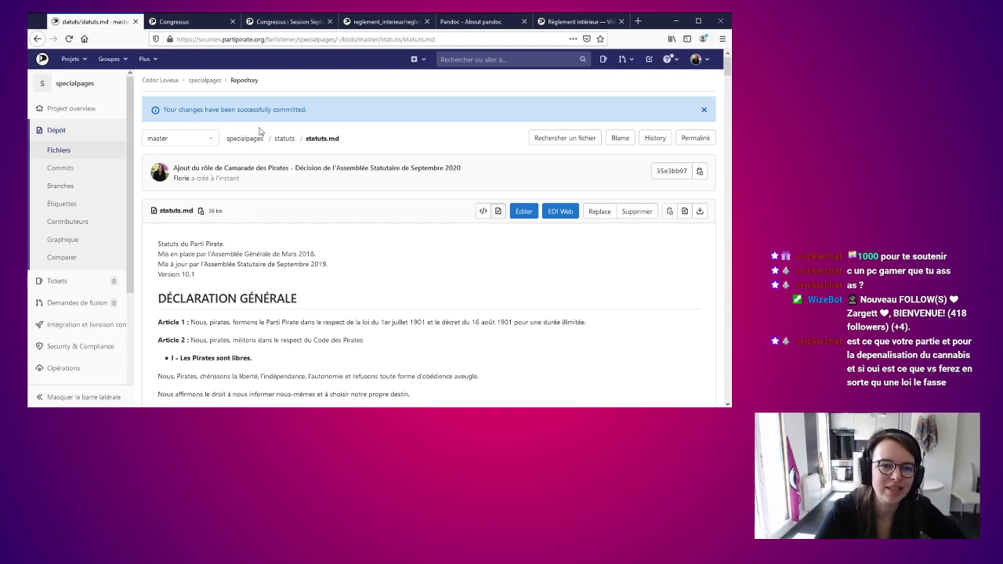
# - Open the Session Avril 2021 – Assemblée Permanente meeting from Friday 9 April in the Congressus calendar
pyautogui.click(176, 23)
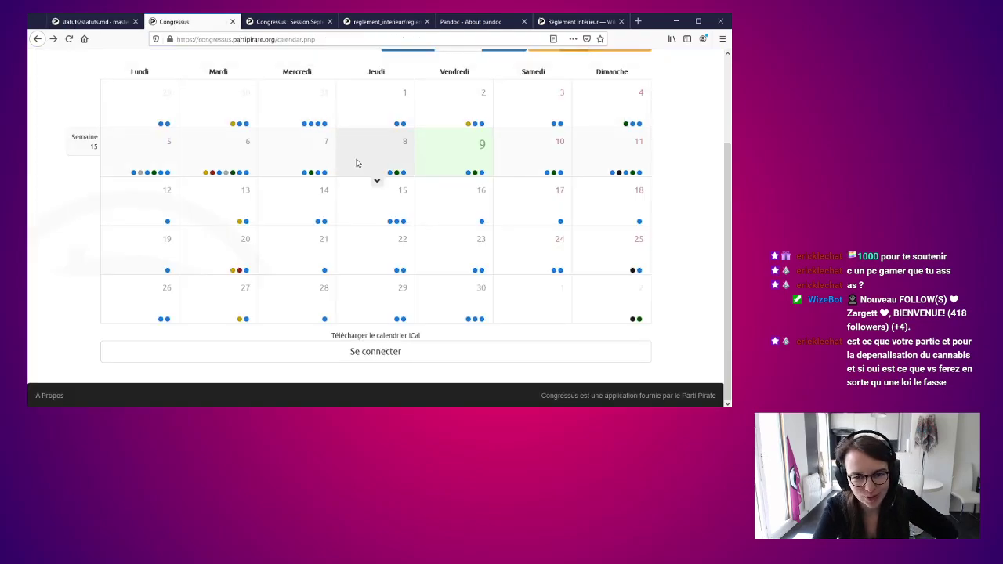
pyautogui.scroll(1, 358, 168)
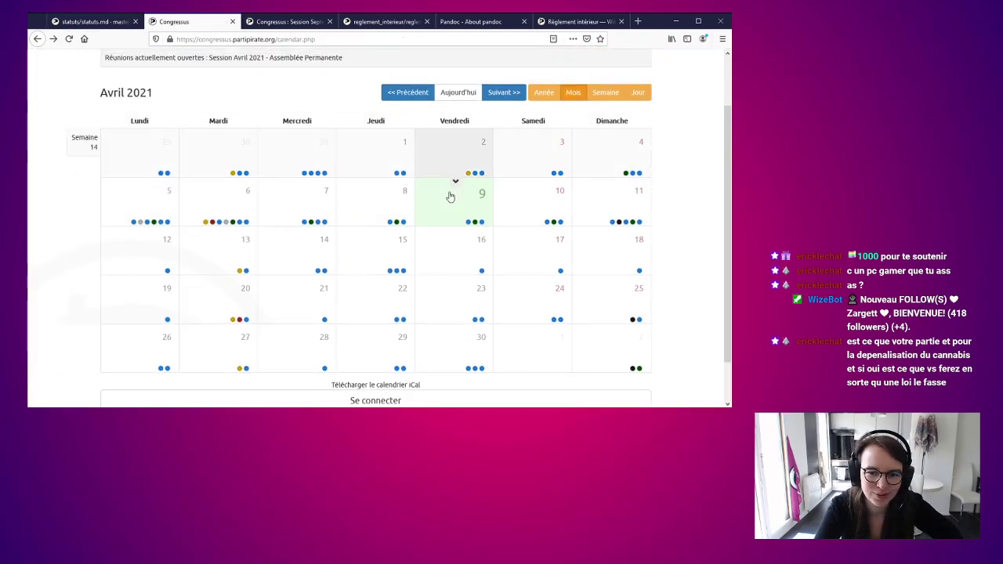
pyautogui.moveTo(480, 224)
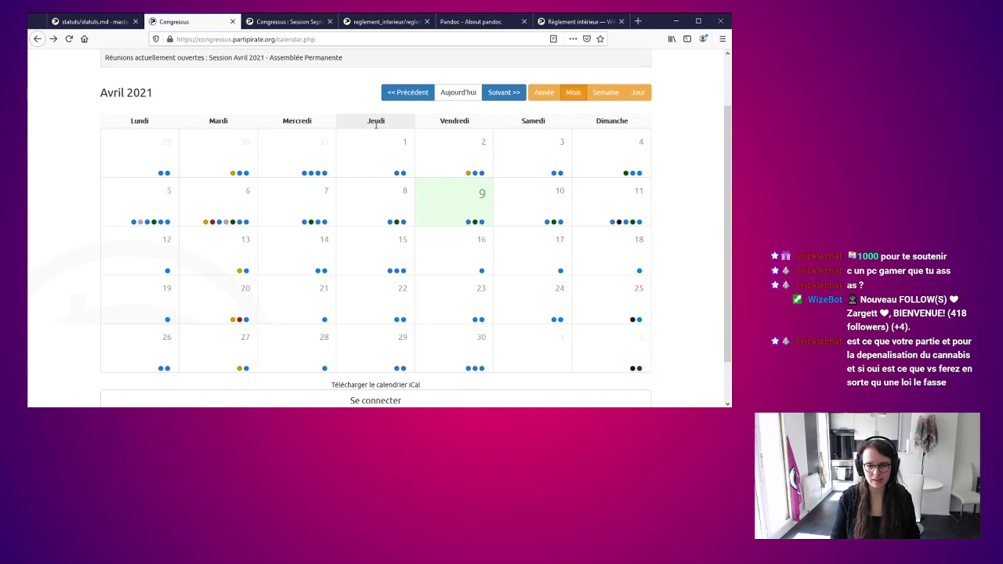
pyautogui.click(233, 225)
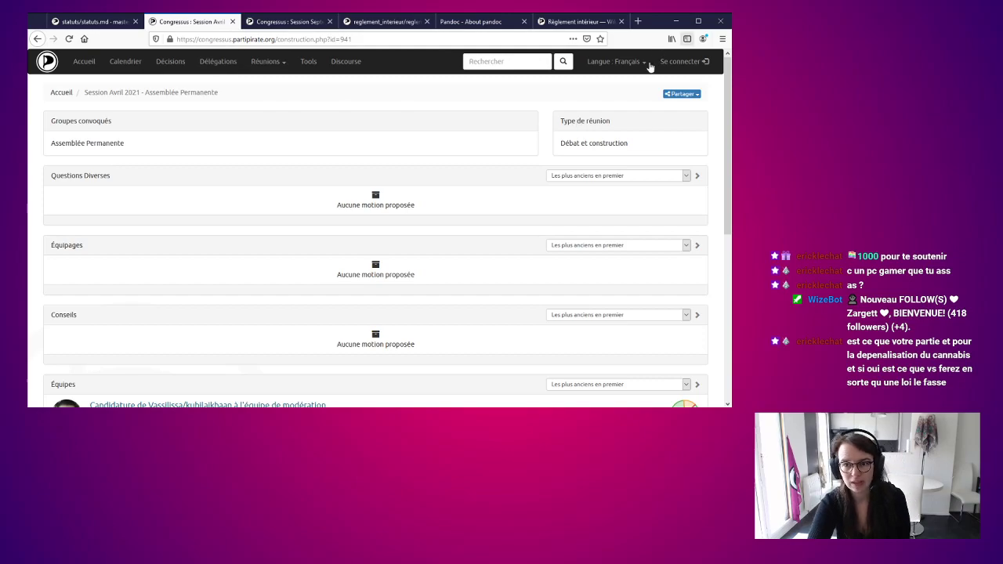
# - Copy the Congressus site address and open the April 2021 Assemblée Permanente session from the home page
pyautogui.moveTo(275, 39); pyautogui.dragTo(153, 41)
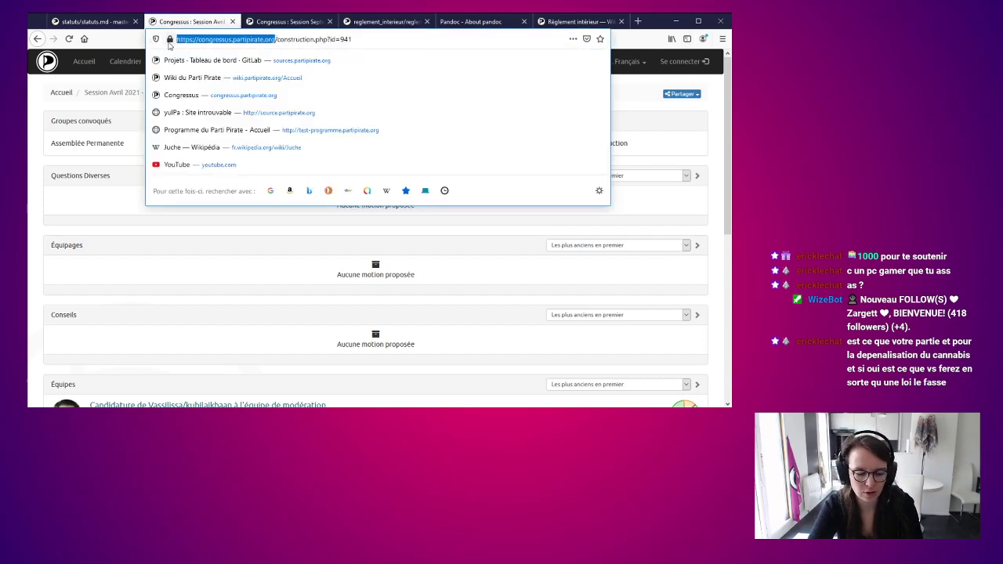
pyautogui.hotkey('alt', 'Tab')
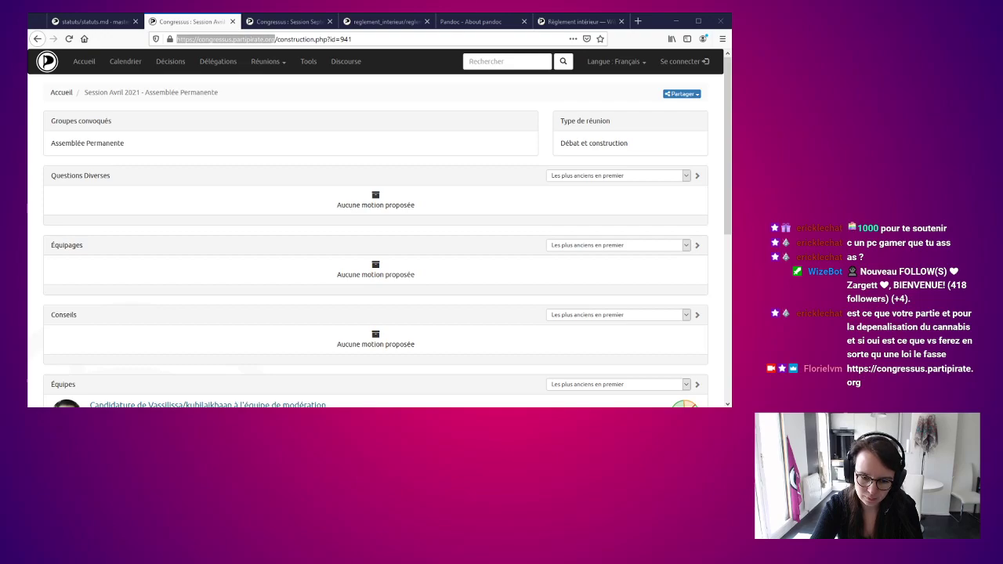
pyautogui.hotkey('alt', 'Tab')
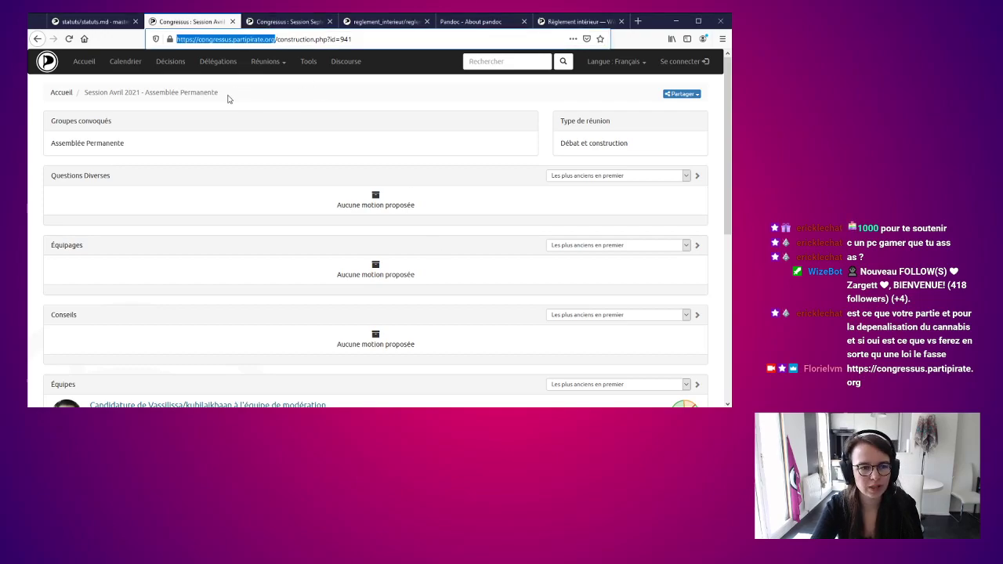
pyautogui.click(93, 60)
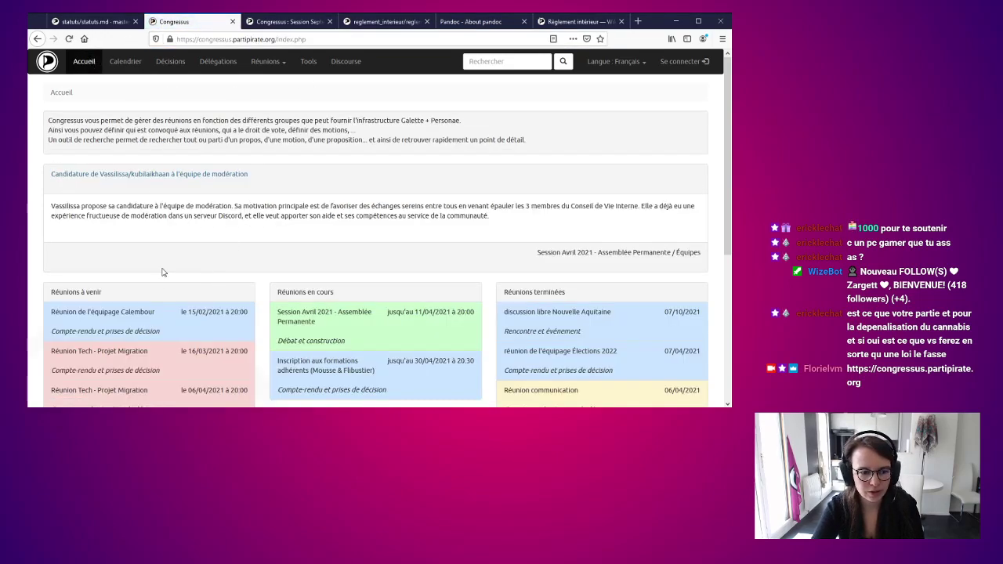
pyautogui.scroll(-2, 165, 270)
pyautogui.scroll(-1, 165, 270)
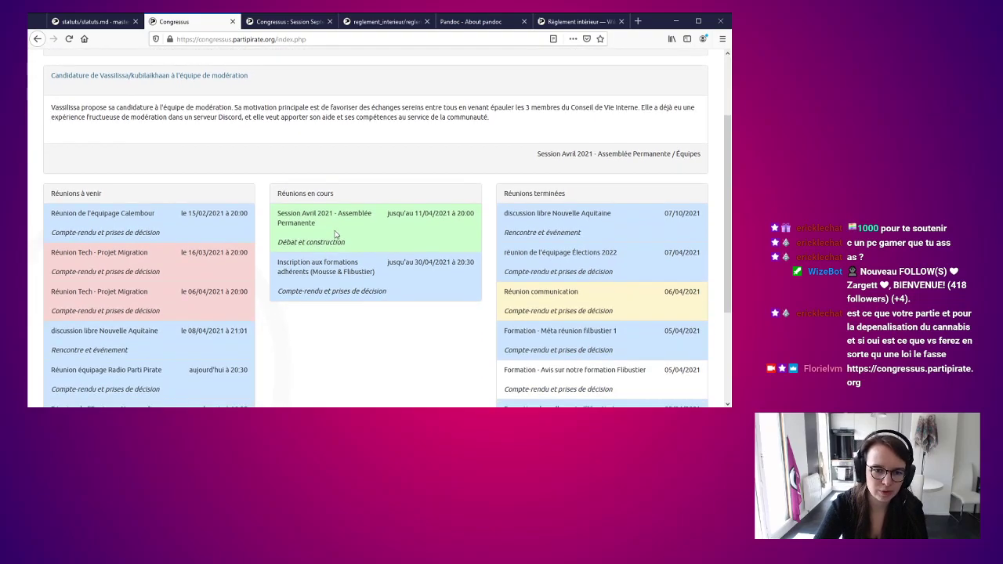
pyautogui.click(299, 218)
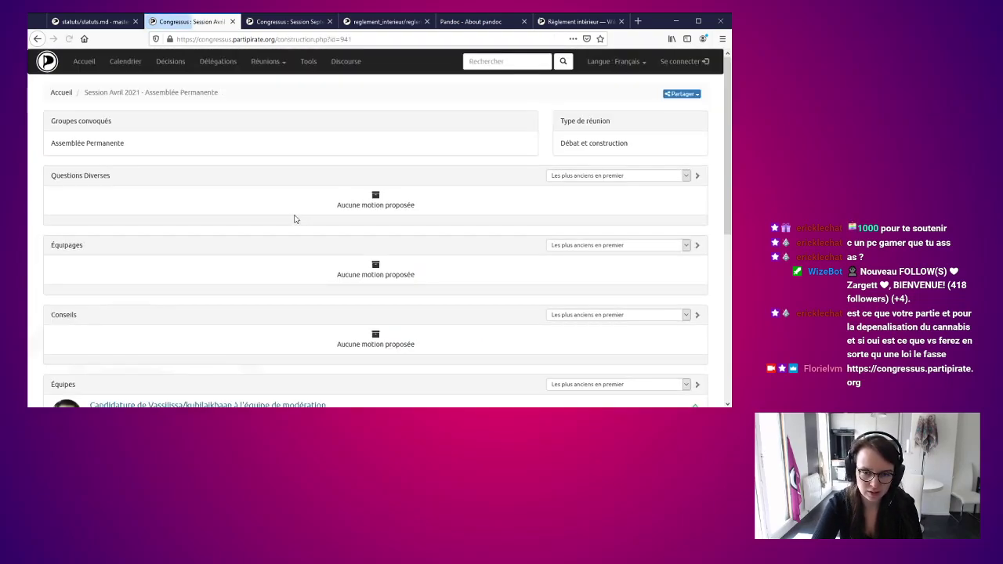
# - Open the cannabis legalisation motion from the session's Programme section
pyautogui.scroll(-3, 347, 269)
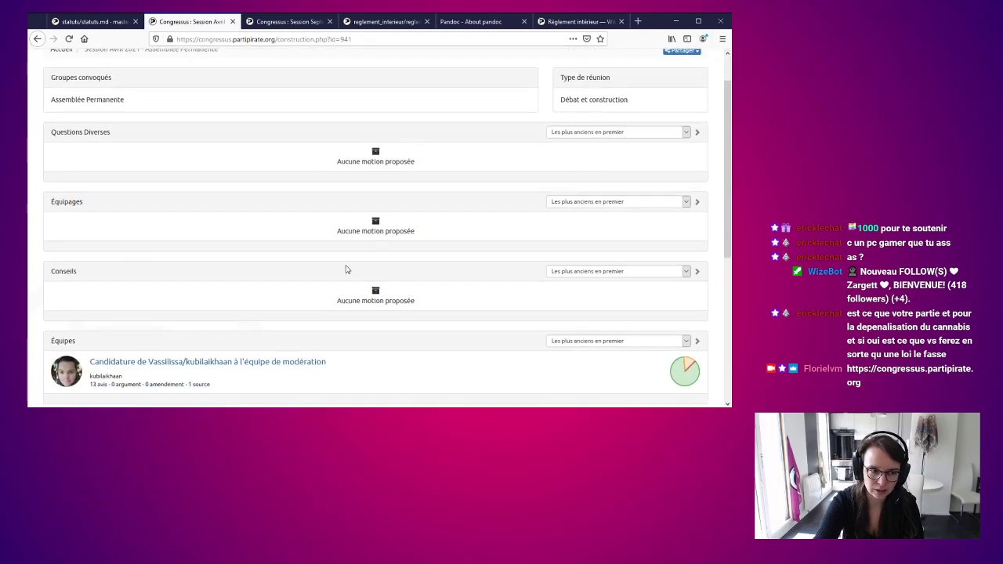
pyautogui.scroll(-3, 324, 284)
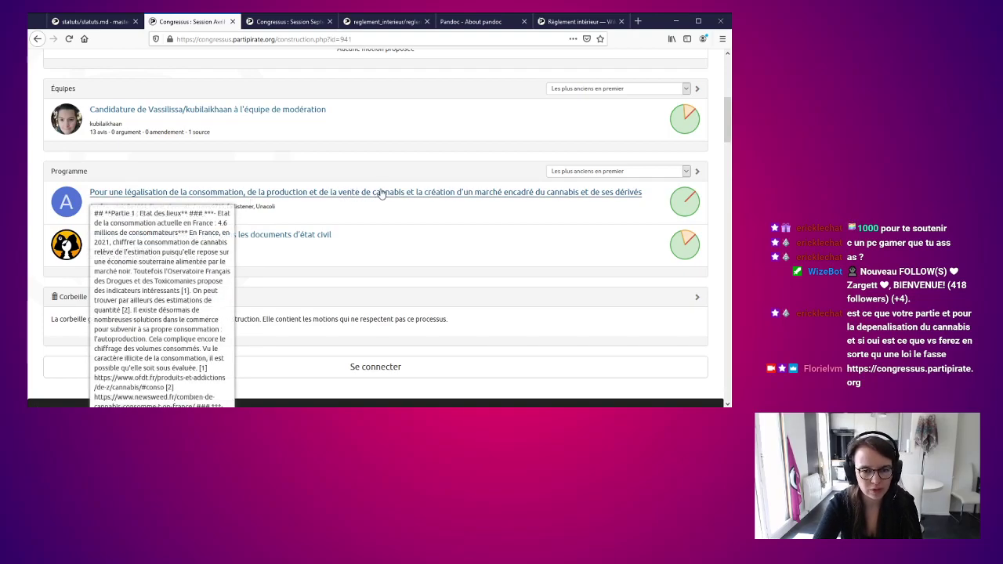
pyautogui.click(547, 195)
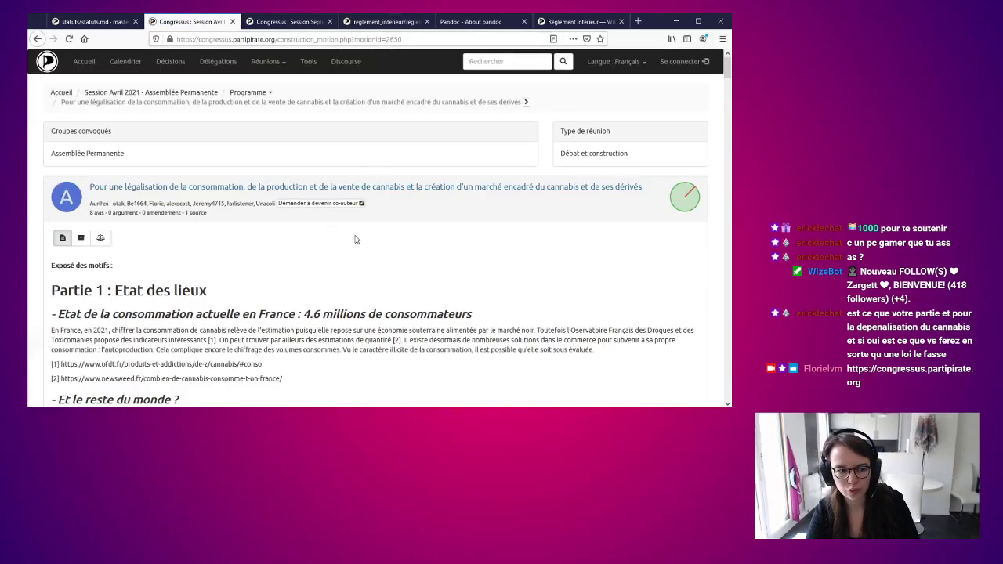
# - Read the motion on legalising cannabis consumption, production and sale, then go back to Accueil
pyautogui.scroll(-1, 339, 295)
pyautogui.scroll(-6, 339, 295)
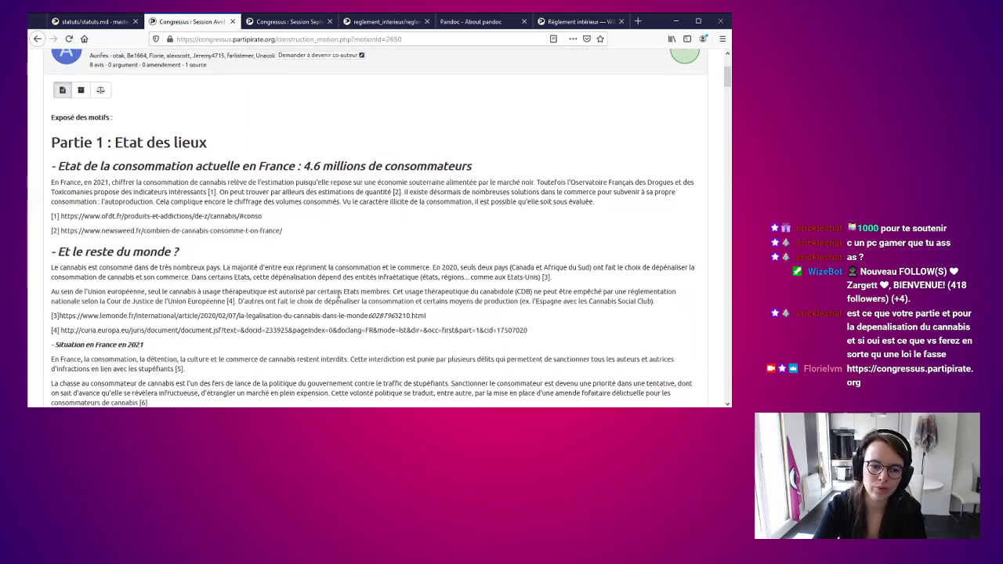
pyautogui.scroll(-1, 338, 295)
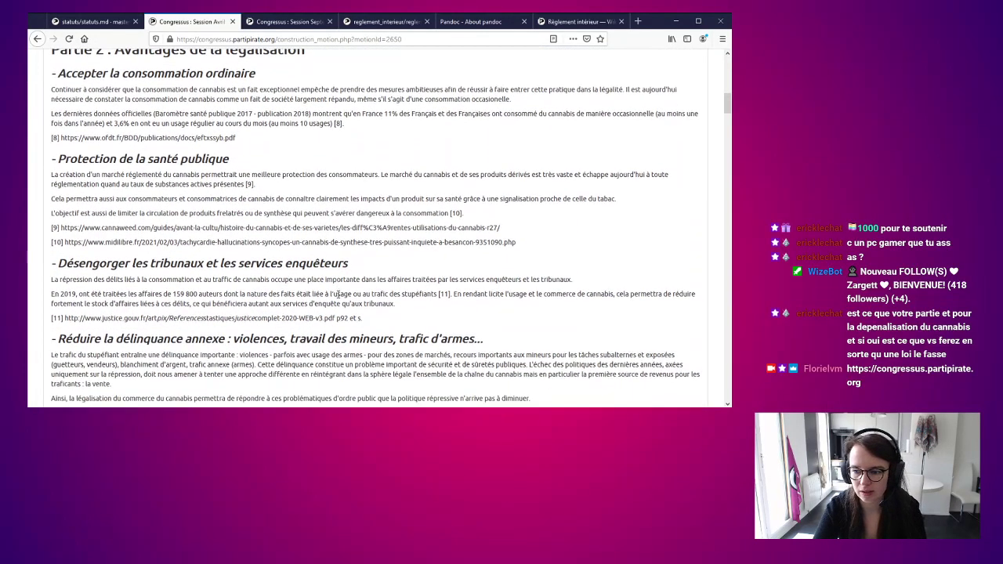
pyautogui.scroll(-1, 338, 295)
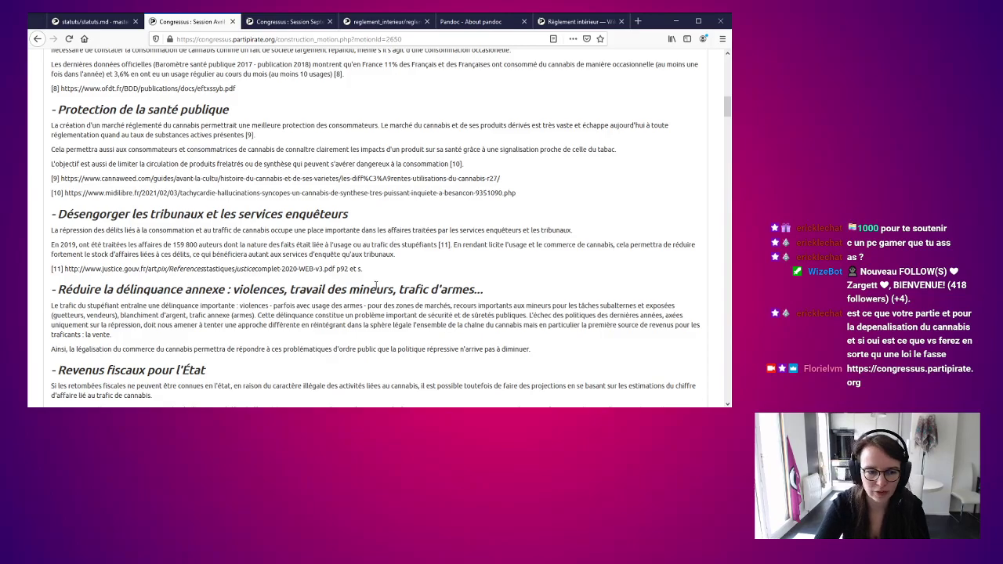
pyautogui.scroll(-3, 376, 285)
pyautogui.scroll(-6, 373, 249)
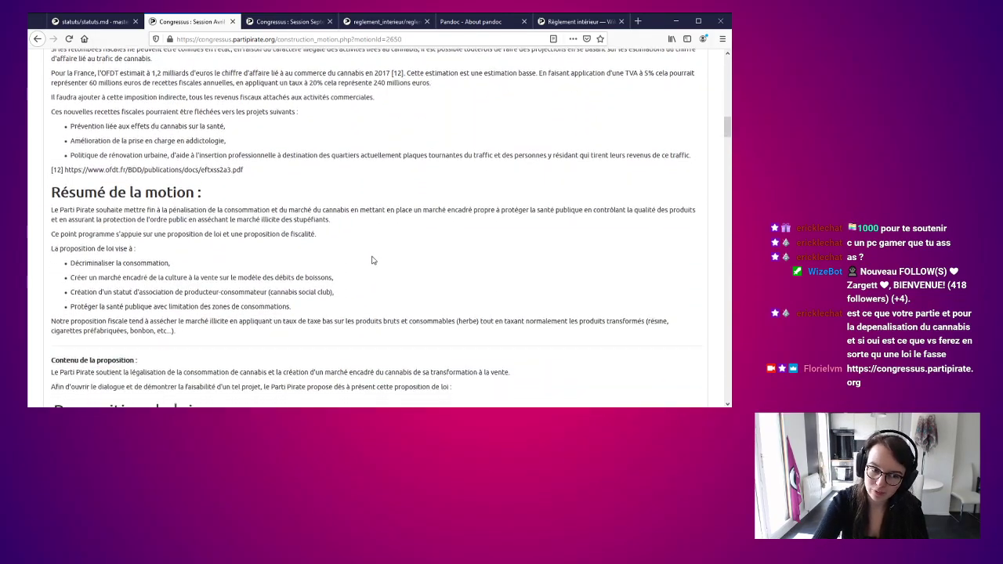
pyautogui.scroll(-4, 372, 260)
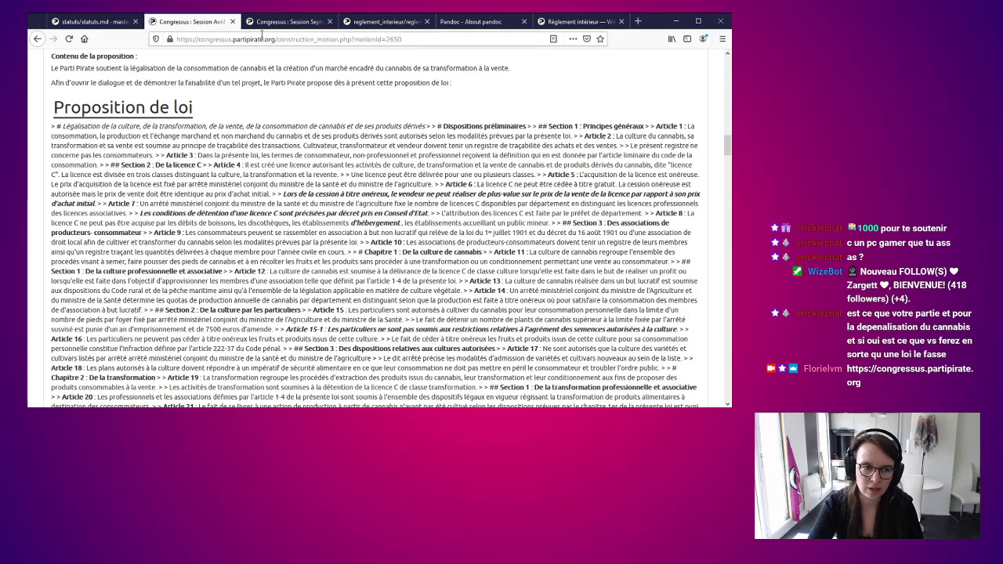
pyautogui.scroll(5, 83, 133)
pyautogui.scroll(10, 82, 134)
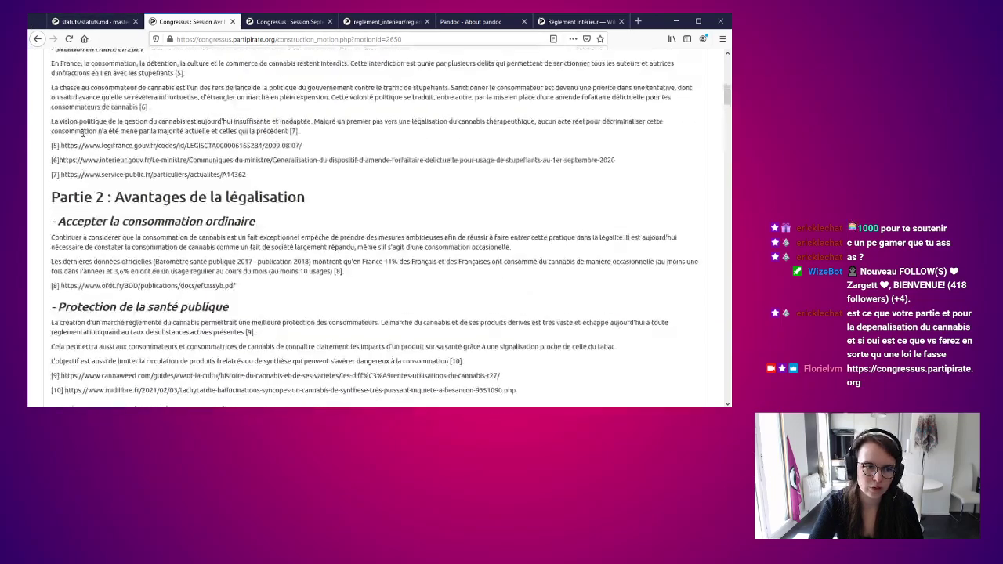
pyautogui.click(85, 63)
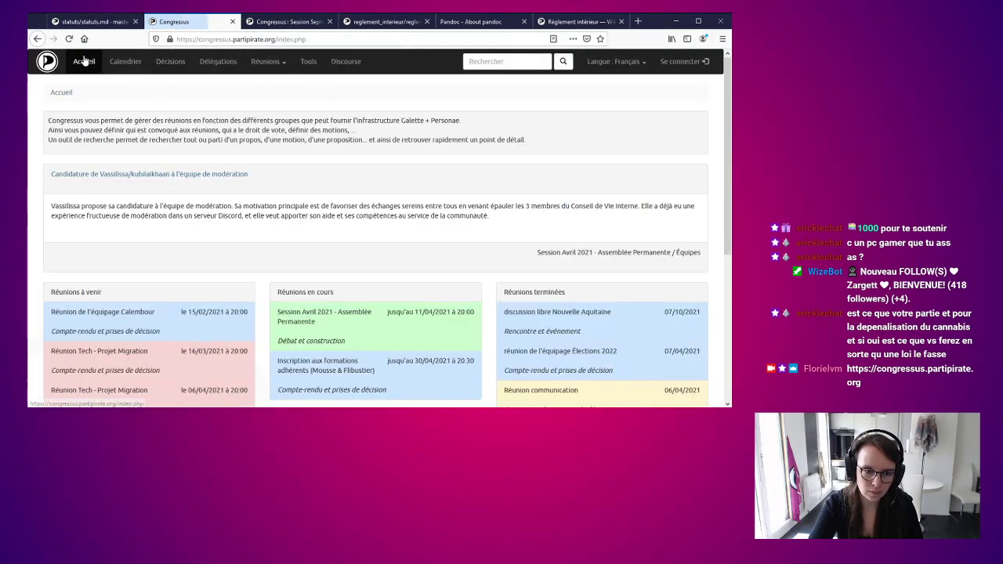
# - Show the Calendrier for April 2021 down to its lower weeks
pyautogui.click(124, 63)
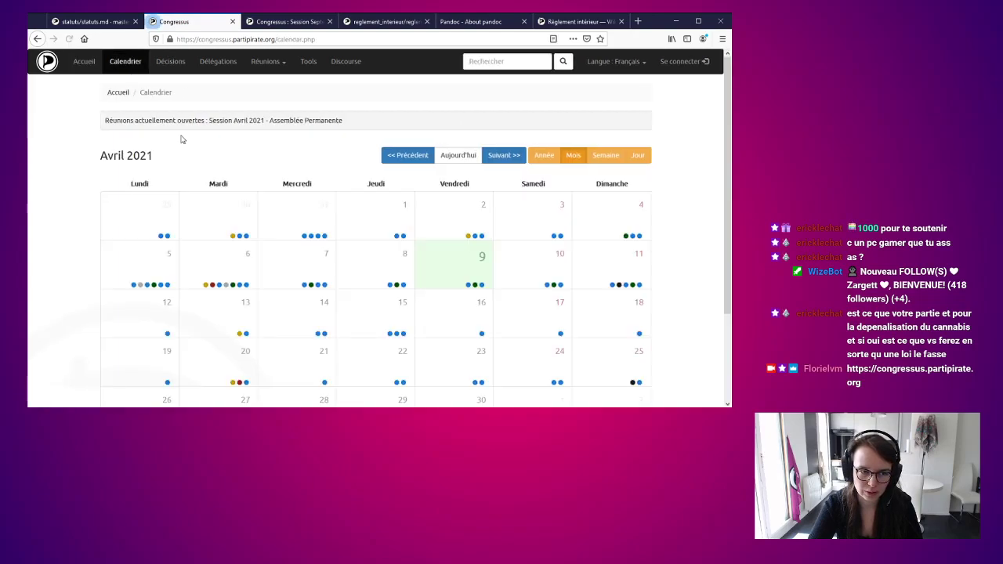
pyautogui.scroll(-3, 235, 235)
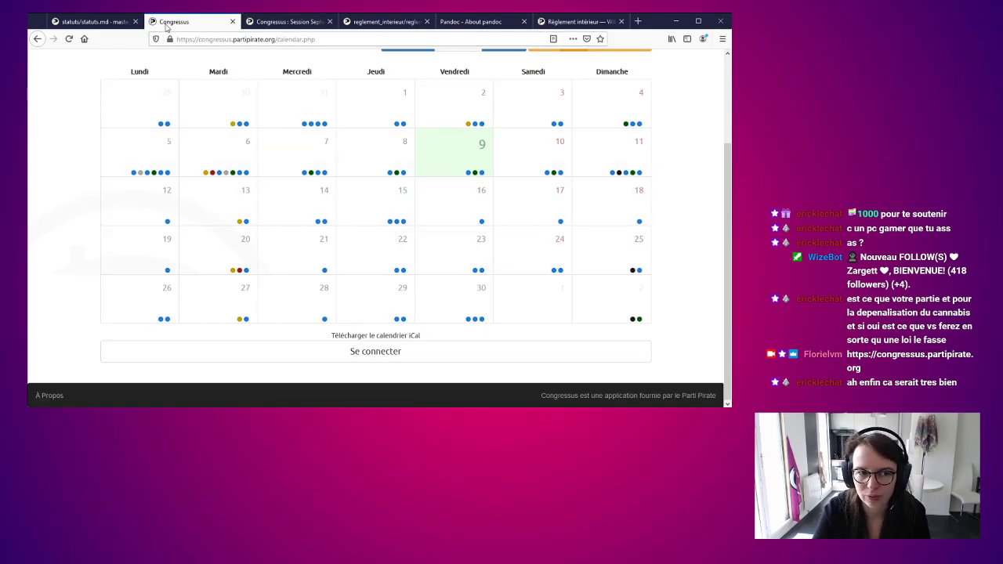
# - Review the September session's Camarade des Pirates amendment, then bring up the committed statuts.md in GitLab
pyautogui.click(284, 26)
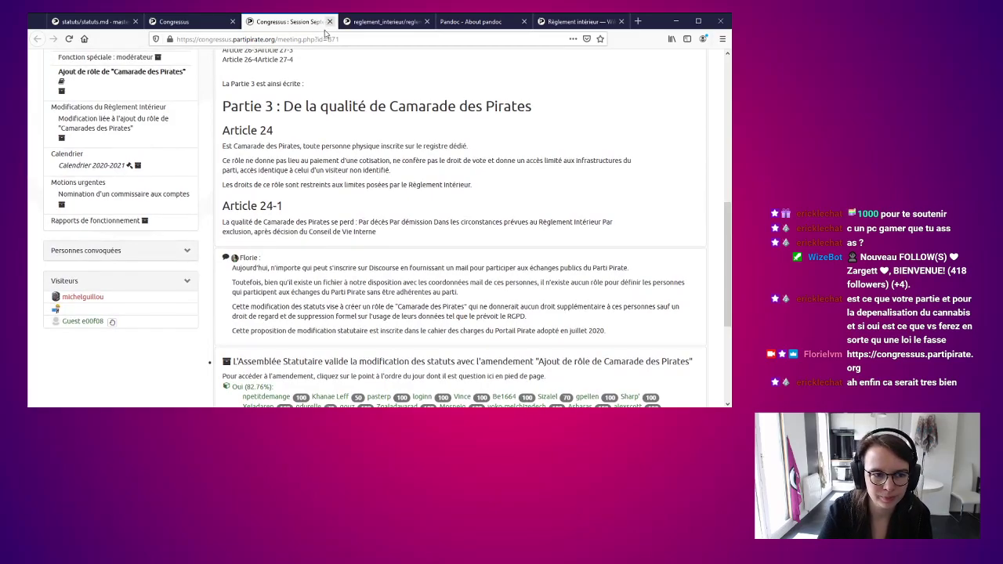
pyautogui.scroll(1, 313, 103)
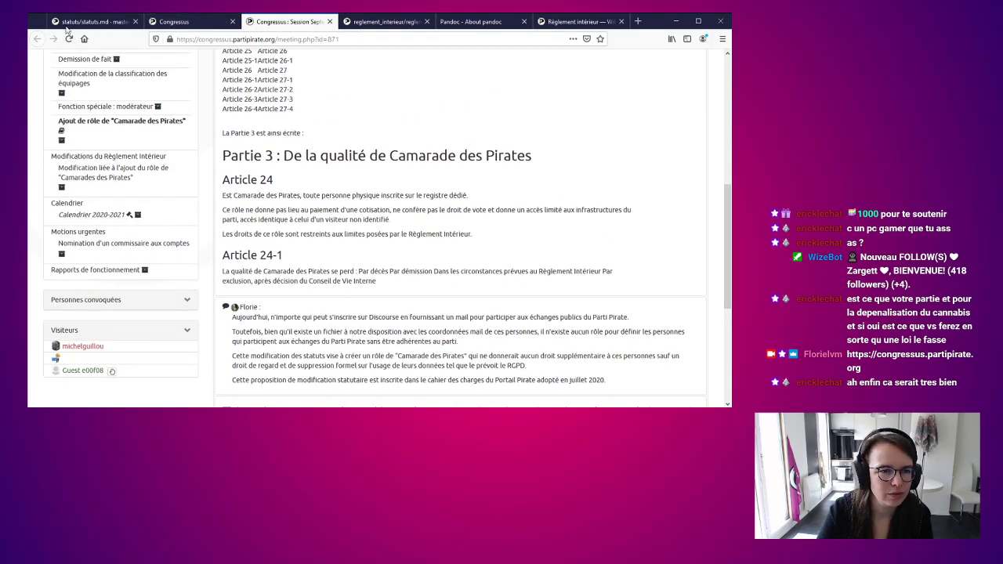
pyautogui.click(188, 26)
pyautogui.scroll(3, 146, 70)
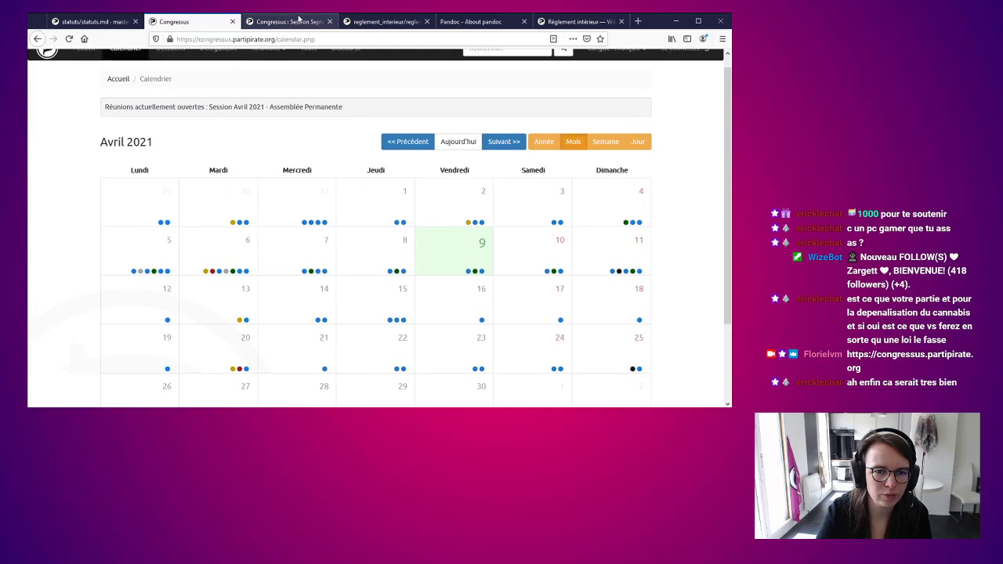
pyautogui.click(292, 21)
pyautogui.scroll(1, 321, 139)
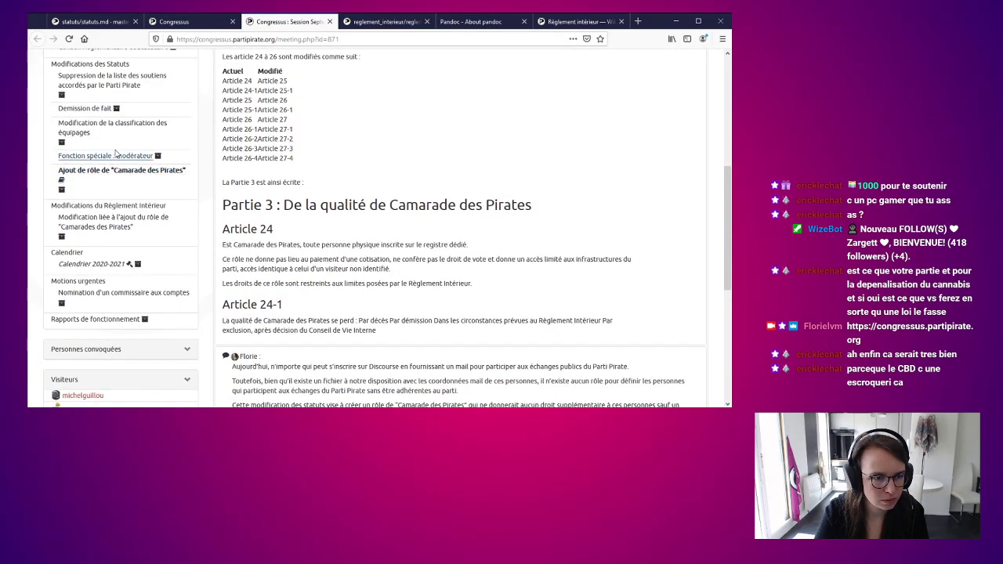
pyautogui.click(94, 22)
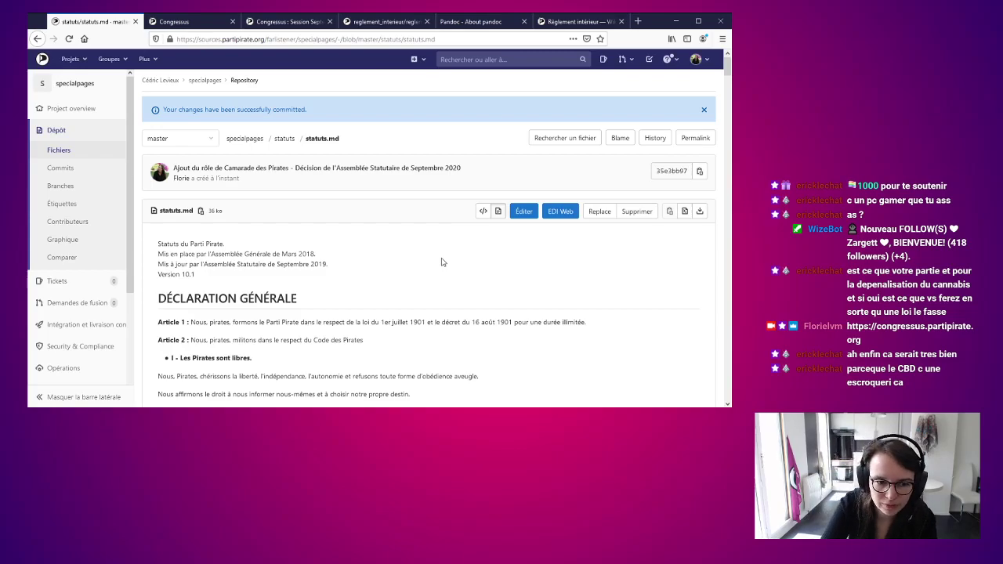
pyautogui.scroll(-1, 441, 262)
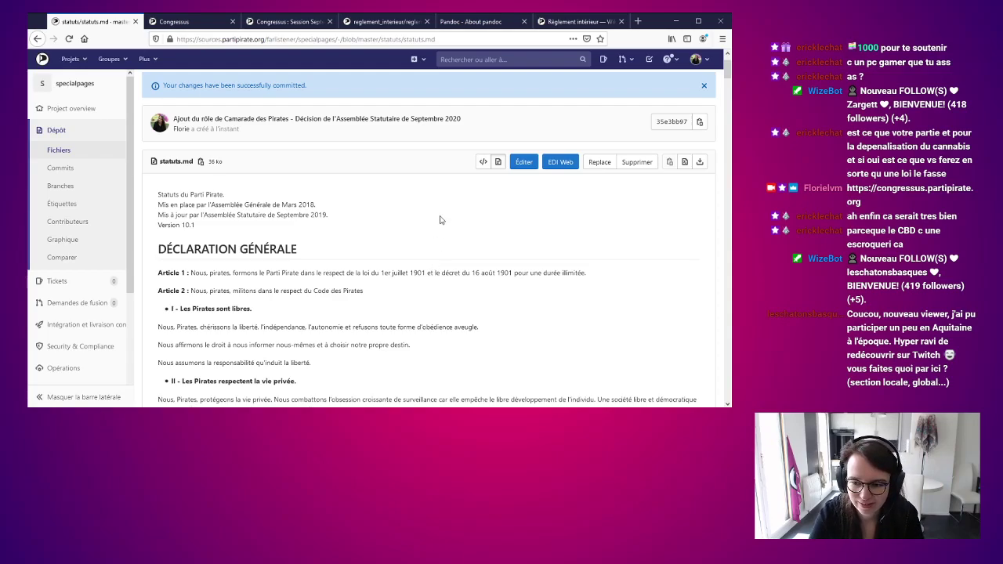
pyautogui.scroll(-1, 439, 224)
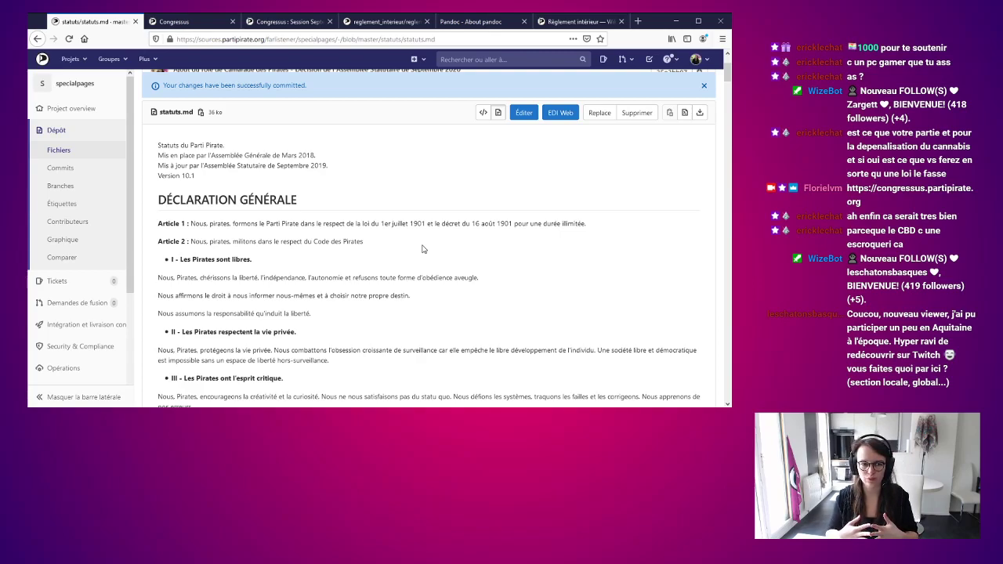
pyautogui.scroll(2, 422, 249)
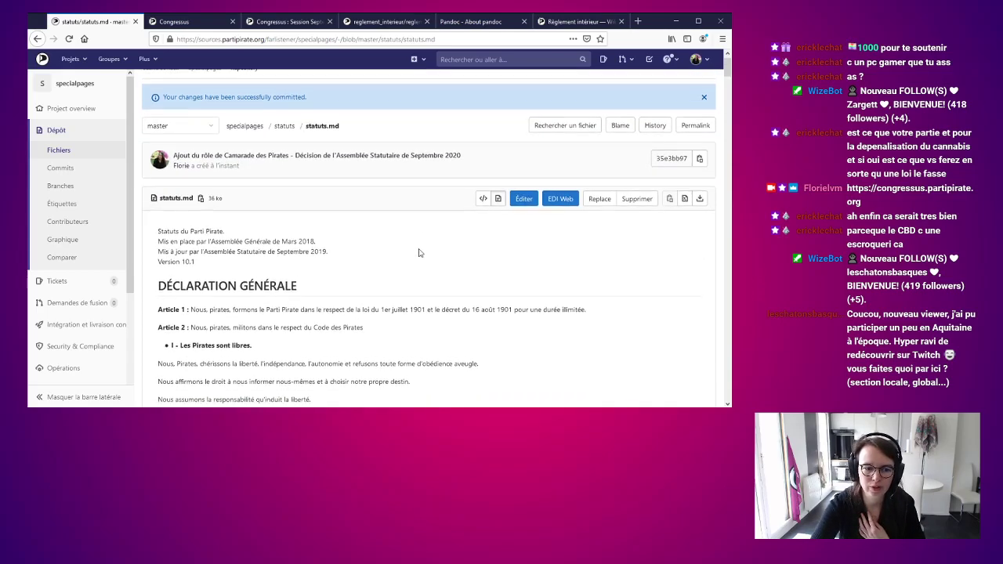
pyautogui.scroll(-5, 420, 249)
pyautogui.scroll(6, 417, 249)
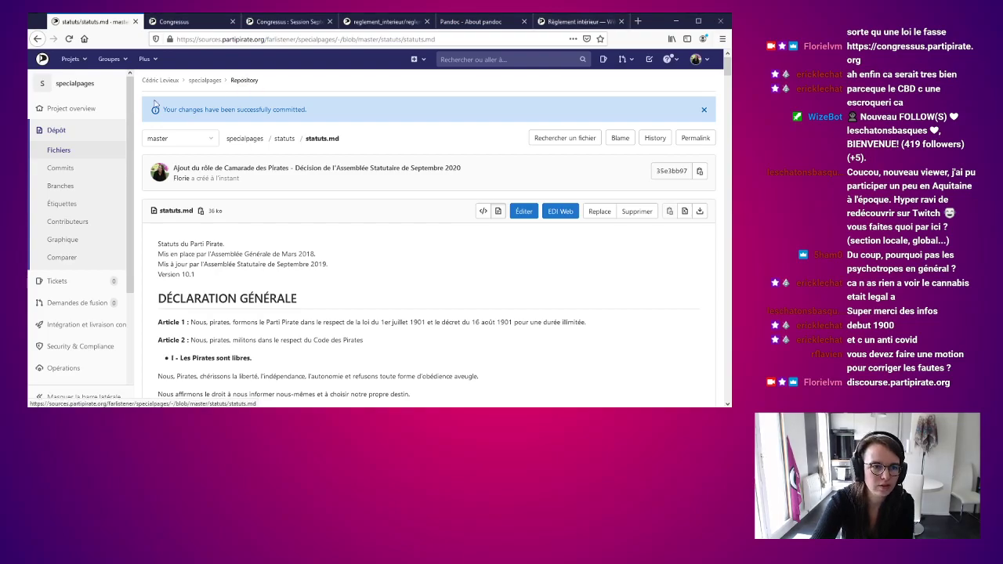
# - Go to the specialpages project overview
pyautogui.click(72, 110)
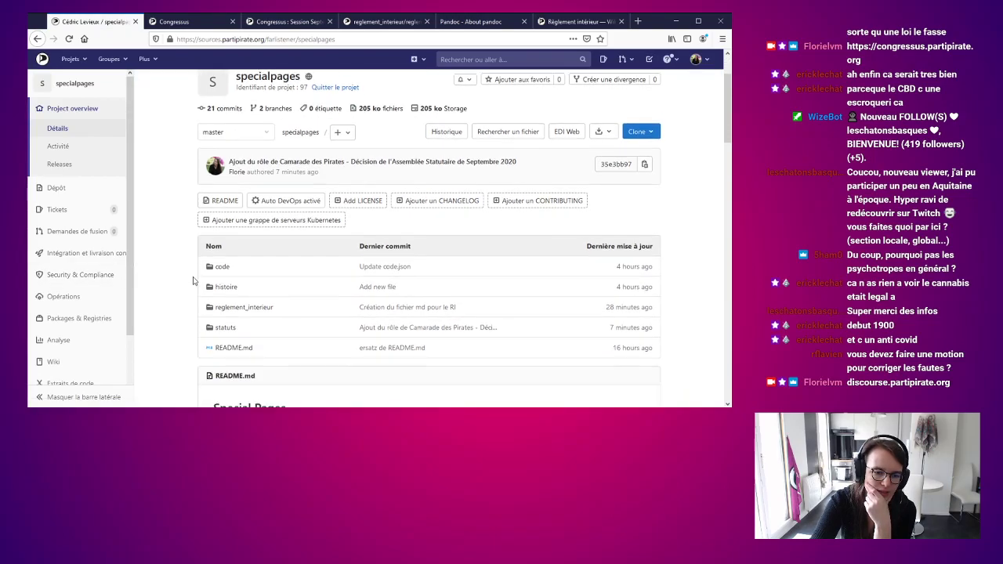
# - Open the Articles project from the projects dashboard and its 5g-elevons-le-debat folder
pyautogui.scroll(-3, 196, 235)
pyautogui.scroll(3, 141, 157)
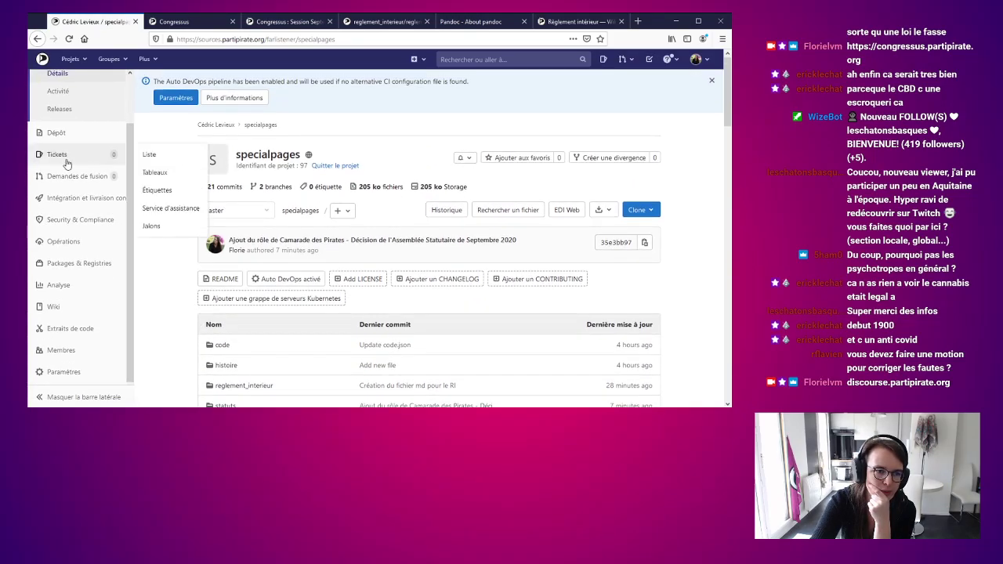
pyautogui.click(73, 59)
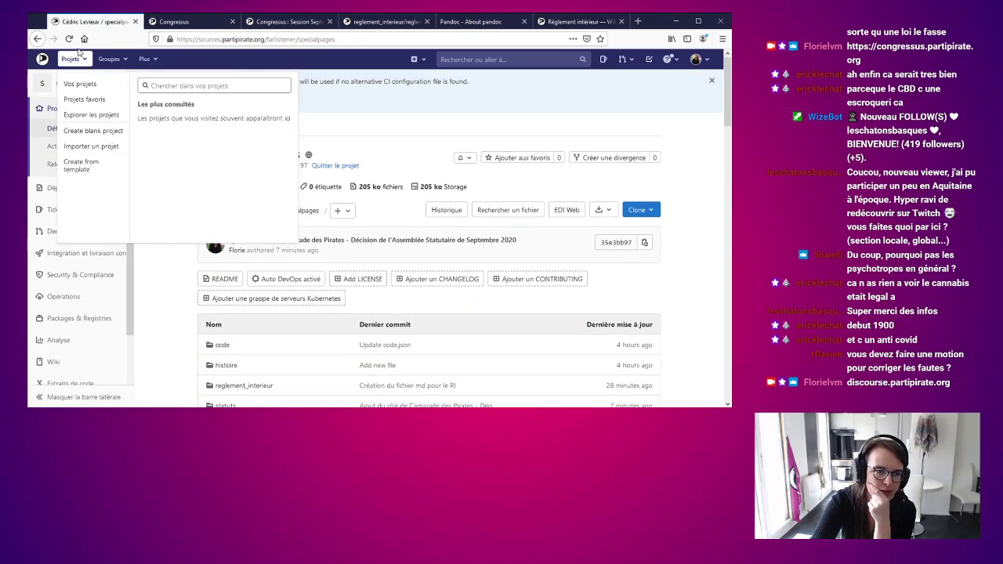
pyautogui.click(81, 85)
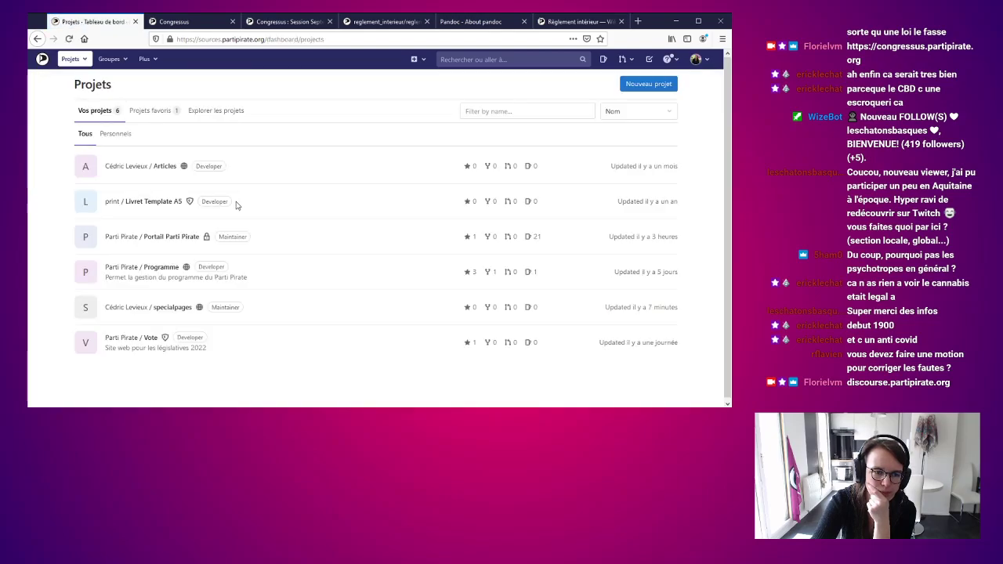
pyautogui.click(137, 167)
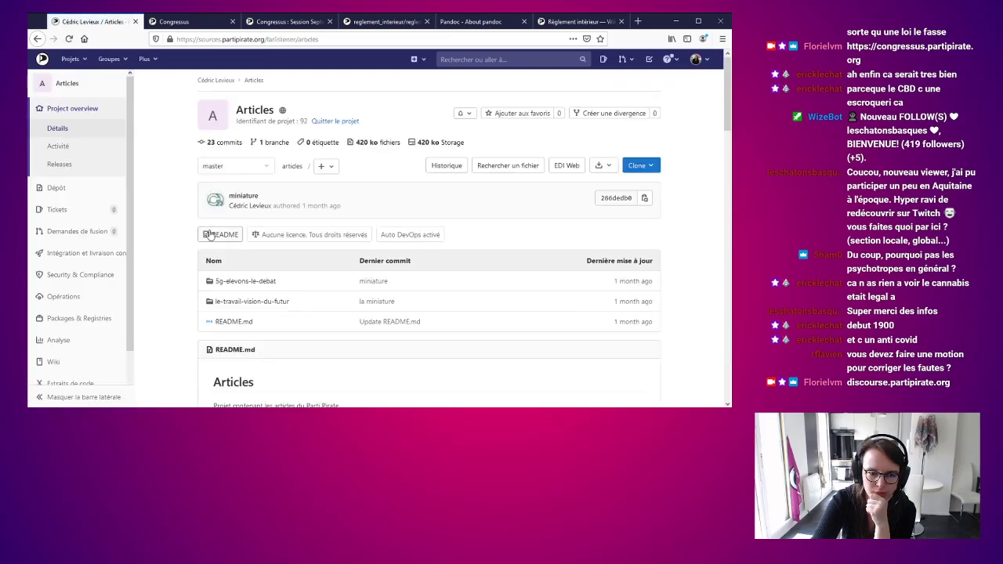
pyautogui.scroll(-3, 154, 249)
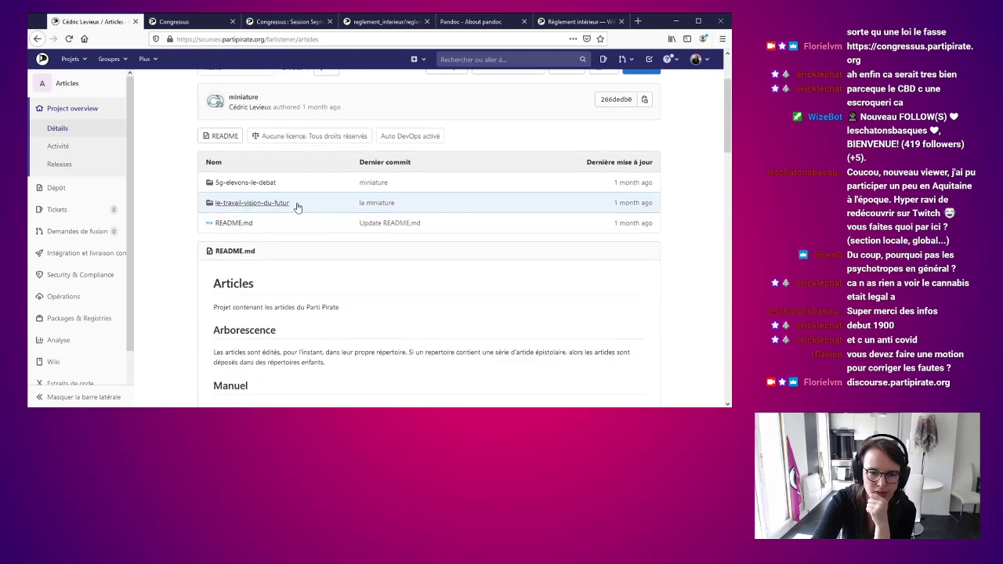
pyautogui.click(252, 183)
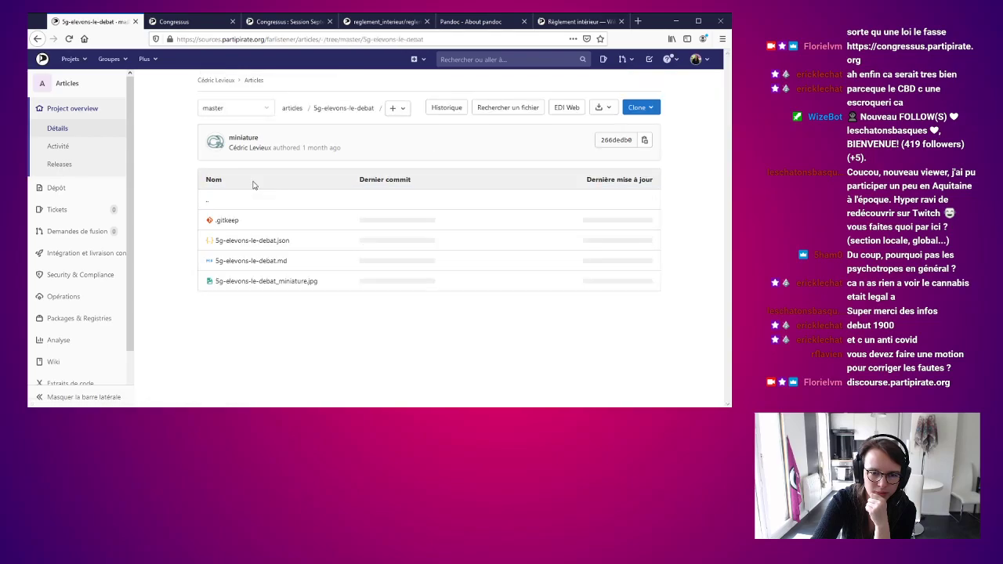
# - Return to Articles via the owner's profile, glance at le-travail-vision-du-futur, then reopen 5g-elevons-le-debat
pyautogui.click(216, 81)
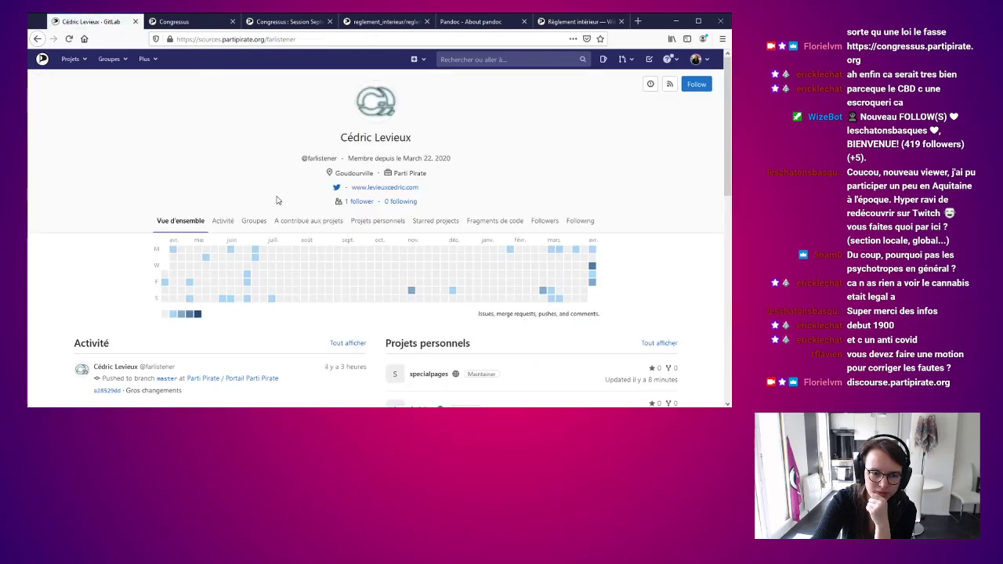
pyautogui.scroll(-3, 274, 206)
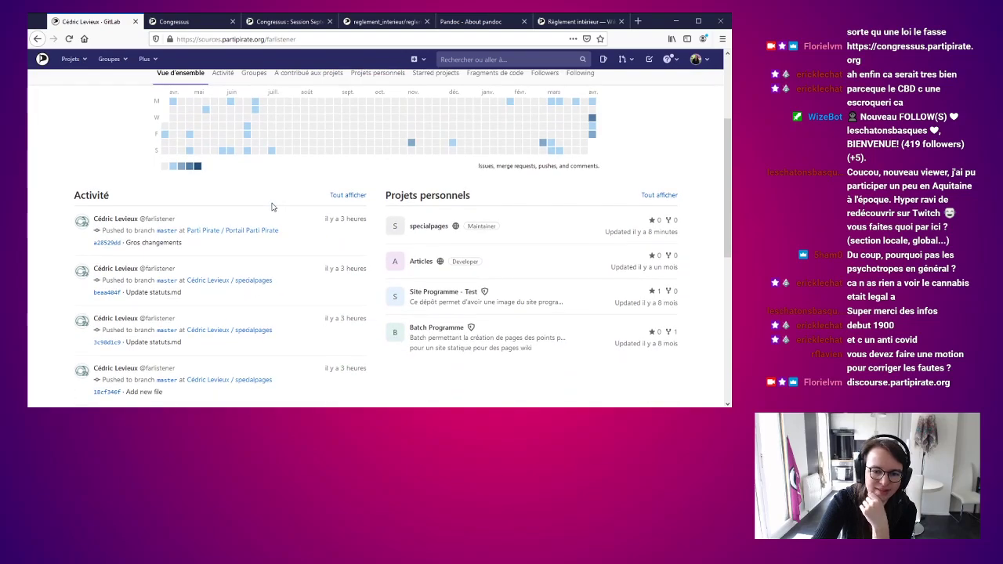
pyautogui.scroll(-1, 272, 206)
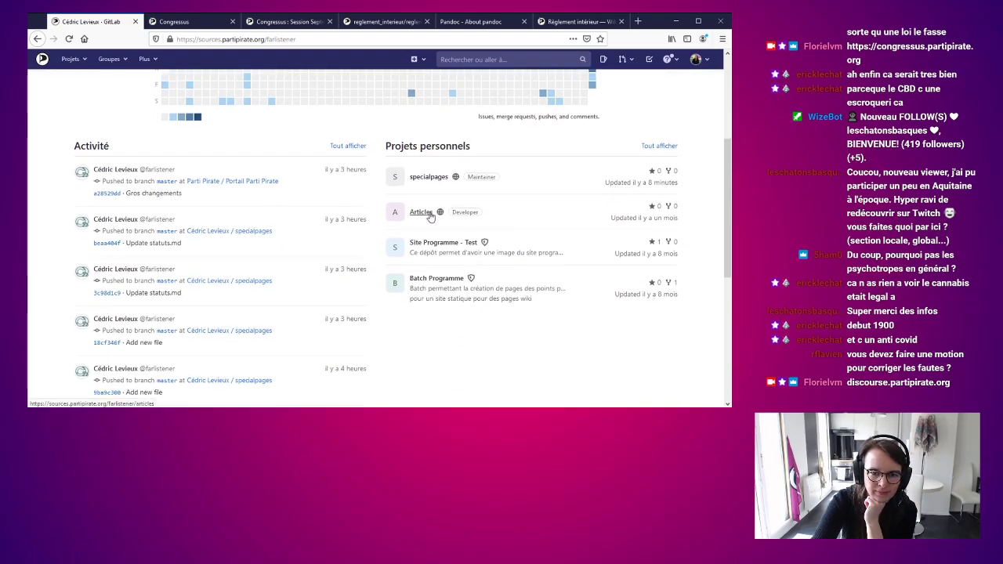
pyautogui.click(427, 213)
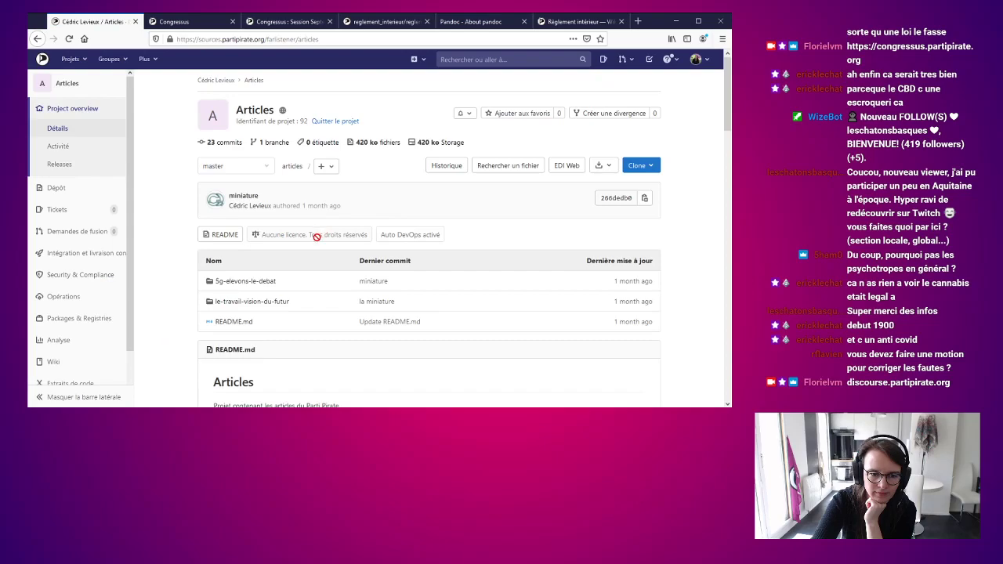
pyautogui.scroll(-1, 302, 283)
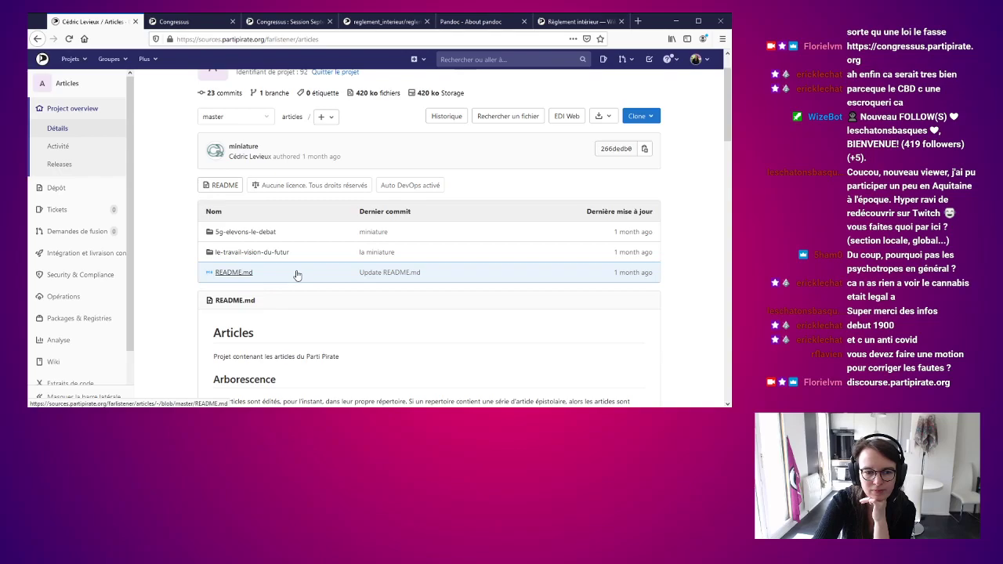
pyautogui.scroll(-1, 296, 274)
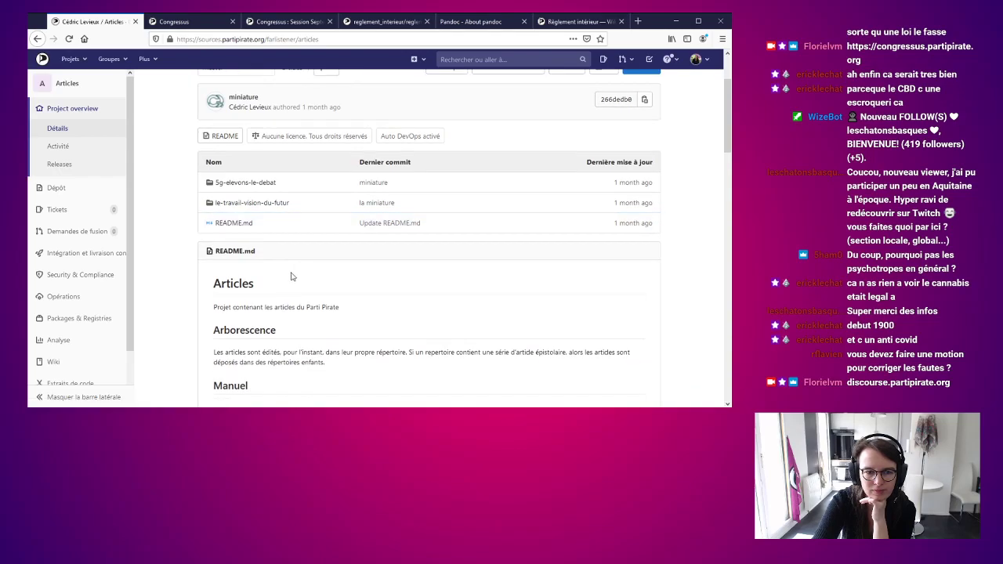
pyautogui.click(243, 203)
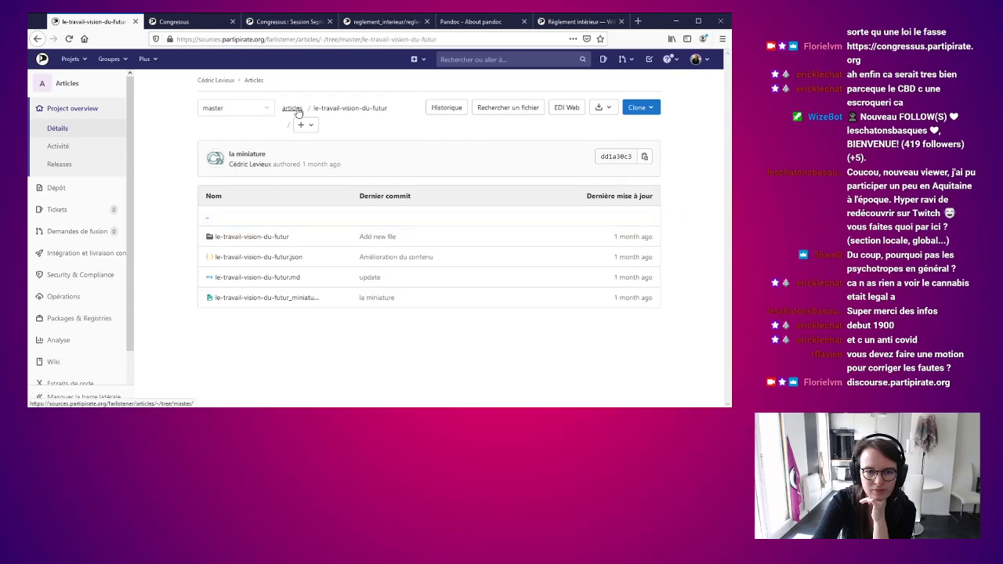
pyautogui.click(296, 110)
pyautogui.click(240, 203)
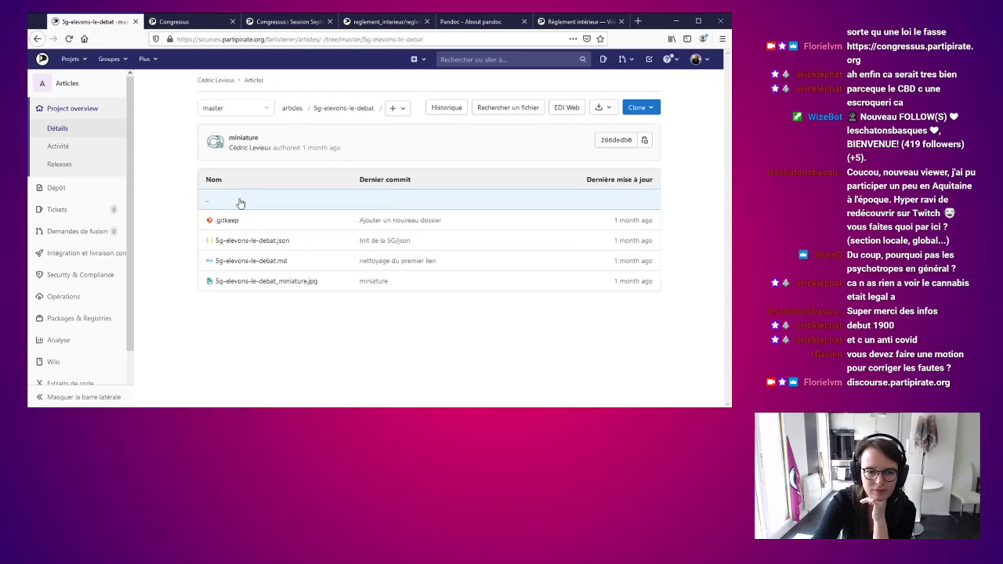
pyautogui.click(240, 261)
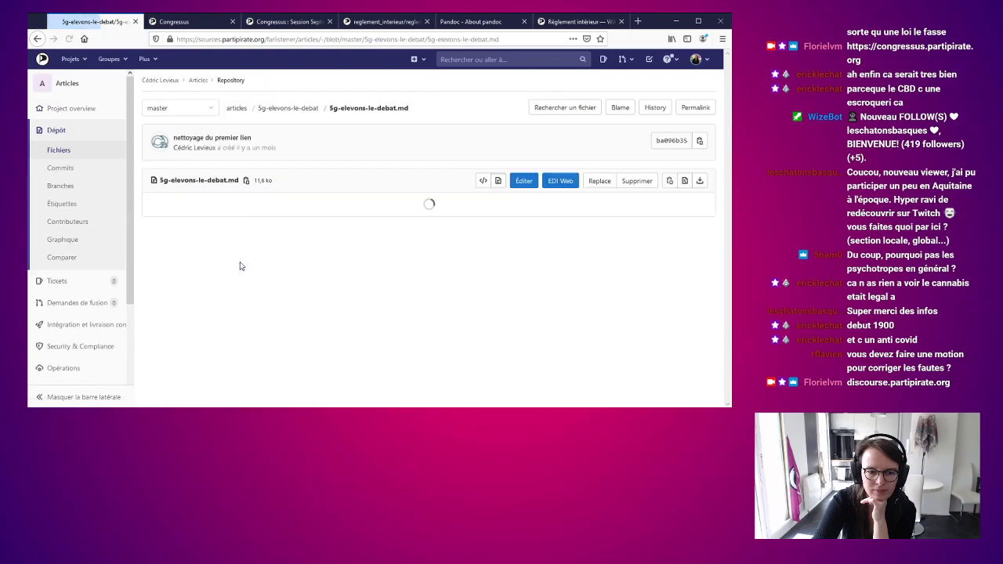
pyautogui.scroll(-2, 248, 260)
pyautogui.scroll(-5, 248, 259)
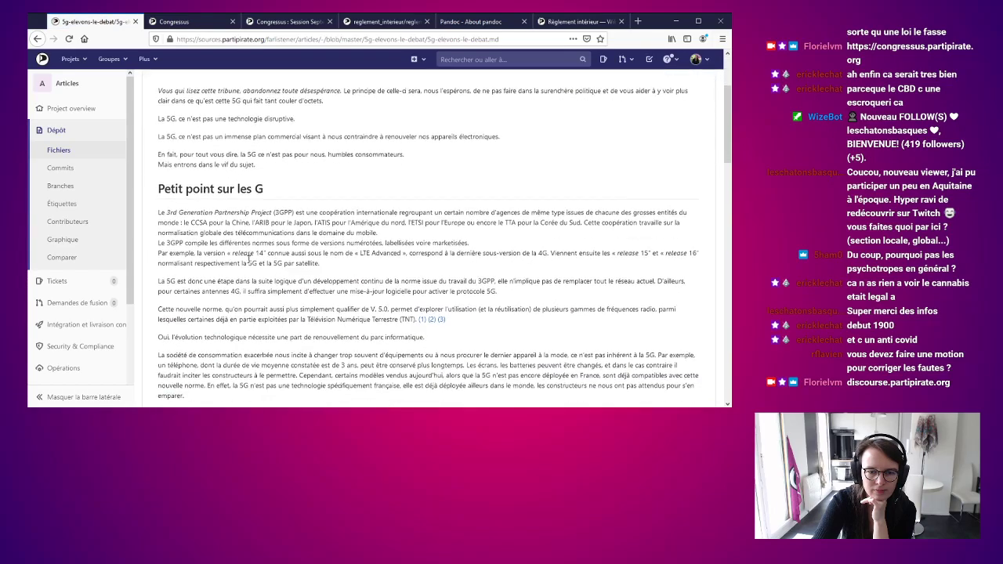
pyautogui.scroll(-9, 248, 263)
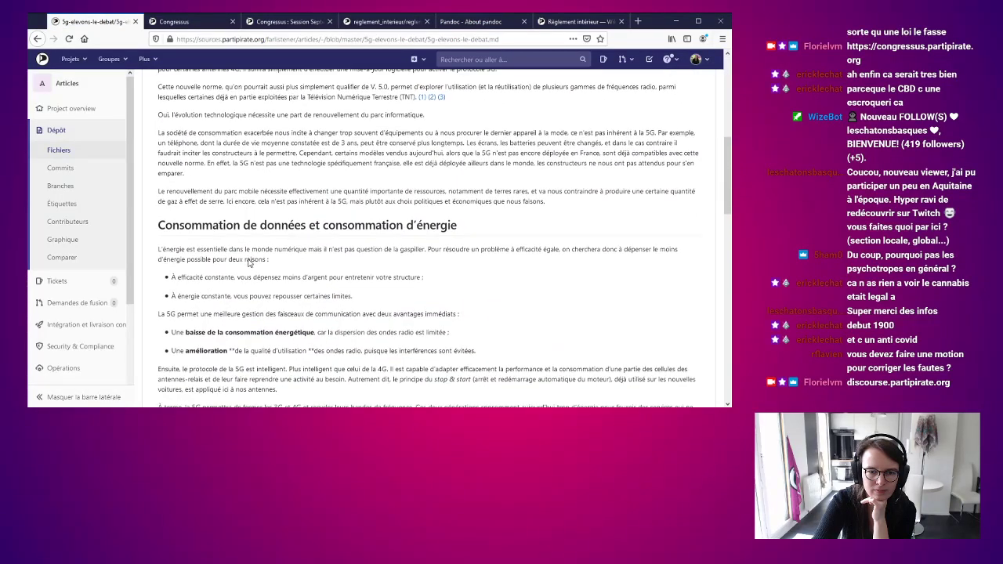
pyautogui.scroll(-10, 248, 262)
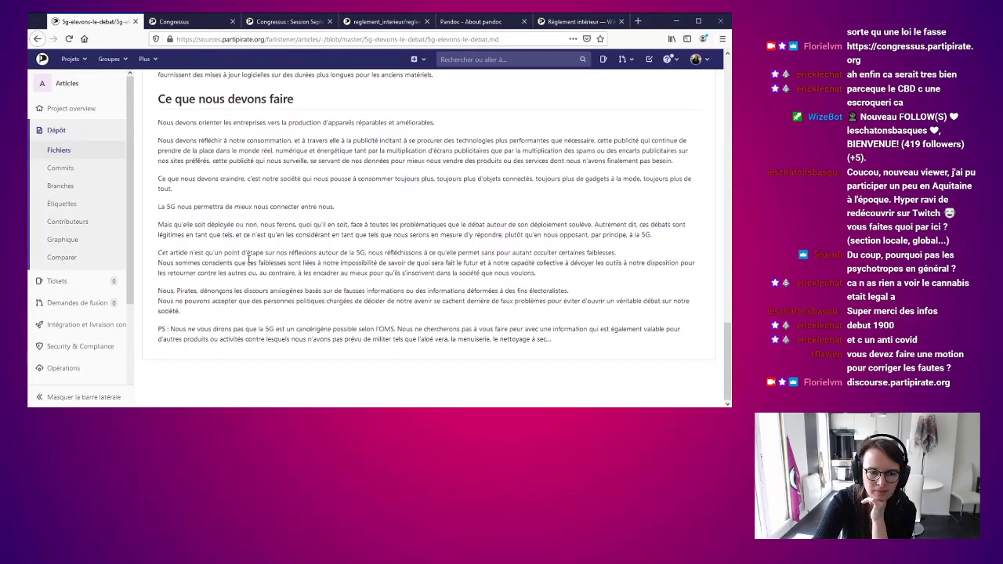
pyautogui.scroll(6, 249, 260)
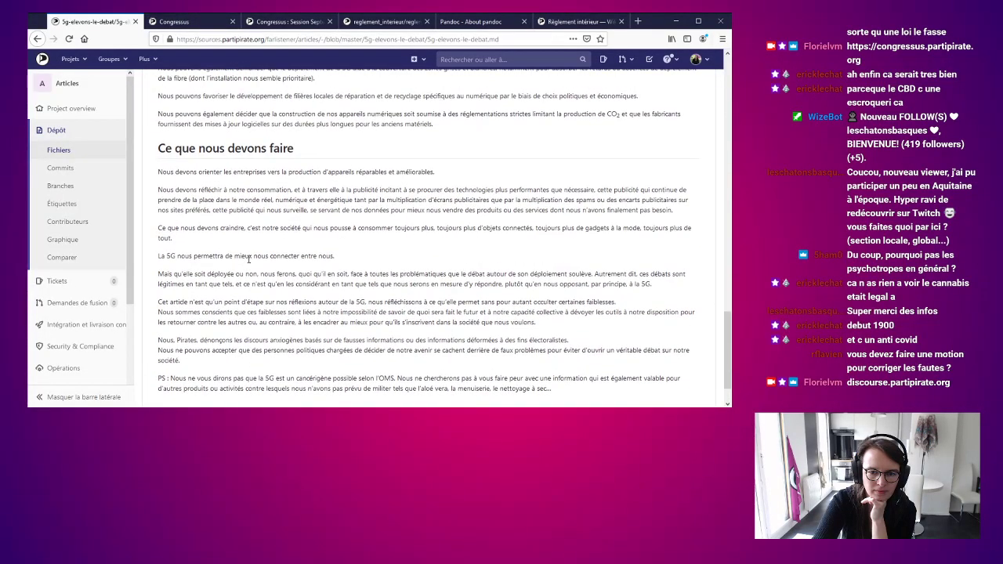
pyautogui.scroll(20, 248, 262)
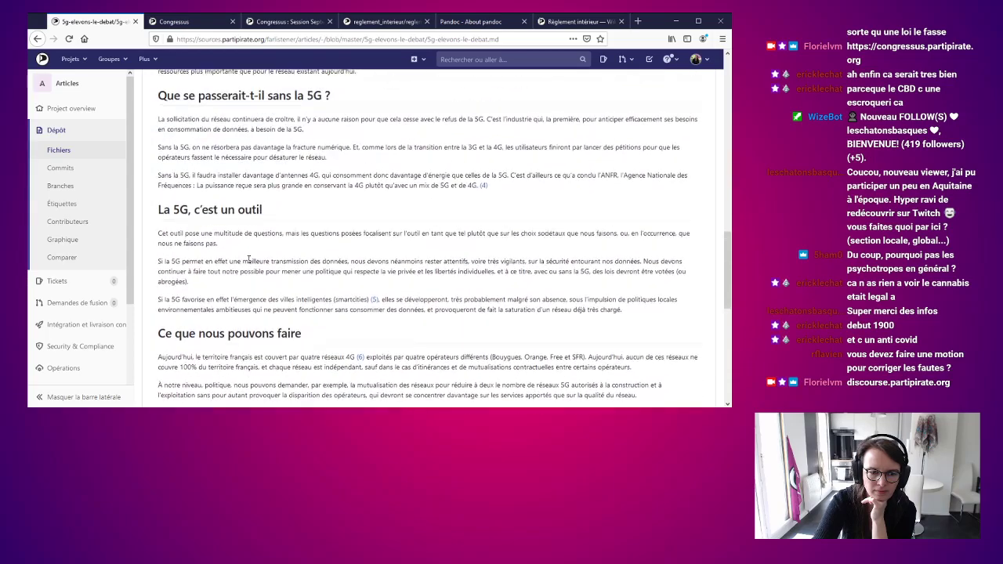
pyautogui.scroll(1, 248, 258)
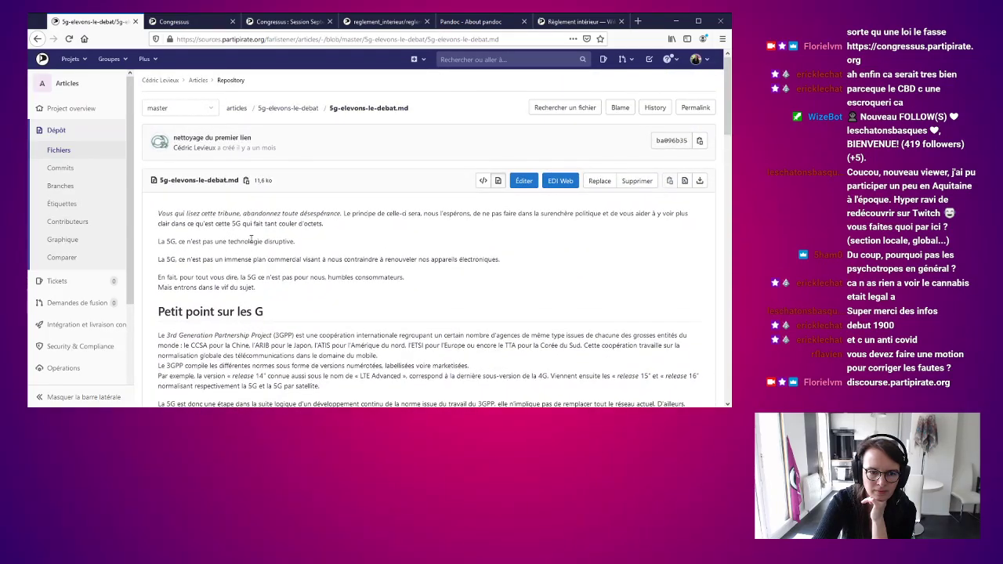
pyautogui.click(294, 110)
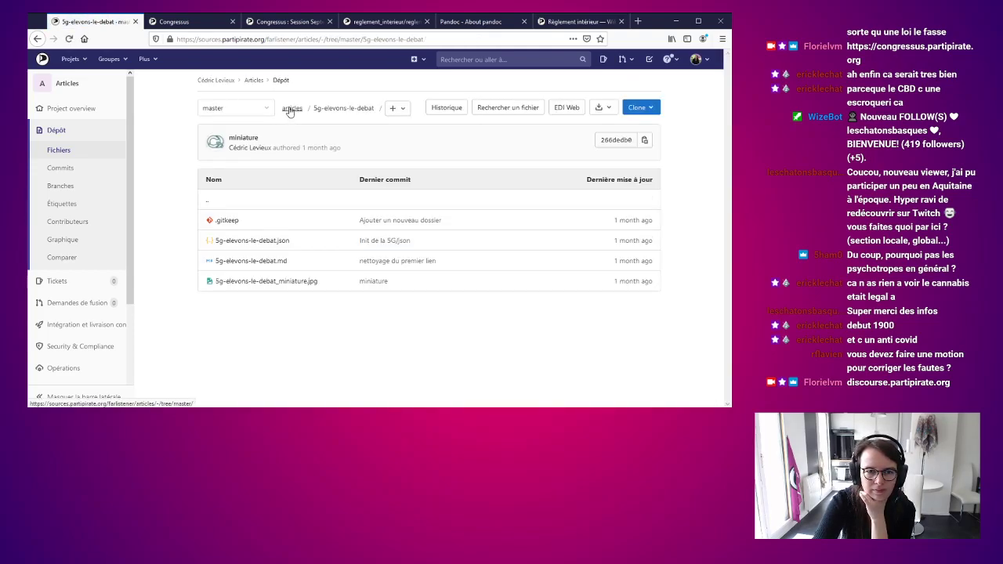
# - Reopen the 5g-elevons-le-debat folder from articles and view its 5g-elevons-le-debat.json file
pyautogui.click(291, 108)
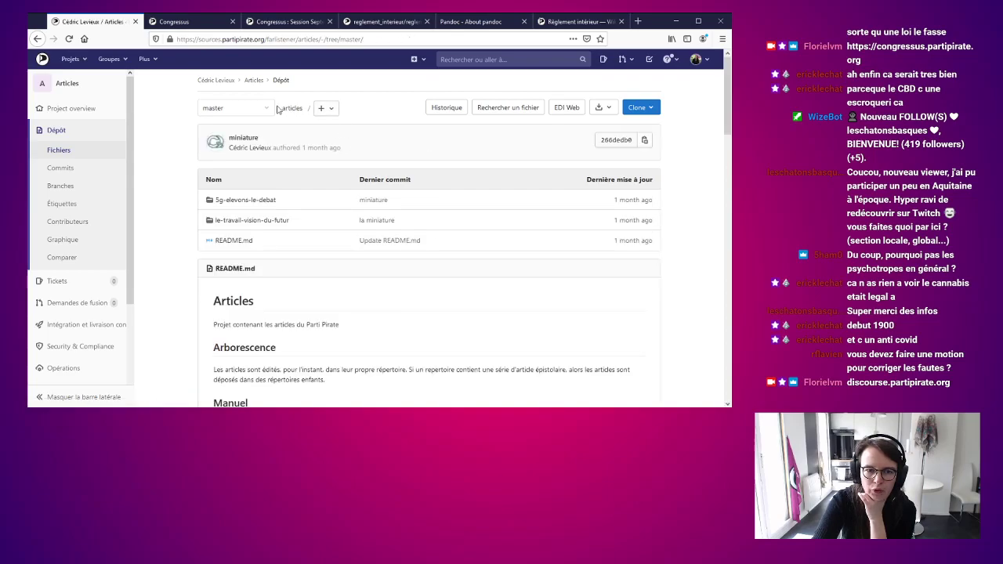
pyautogui.click(260, 202)
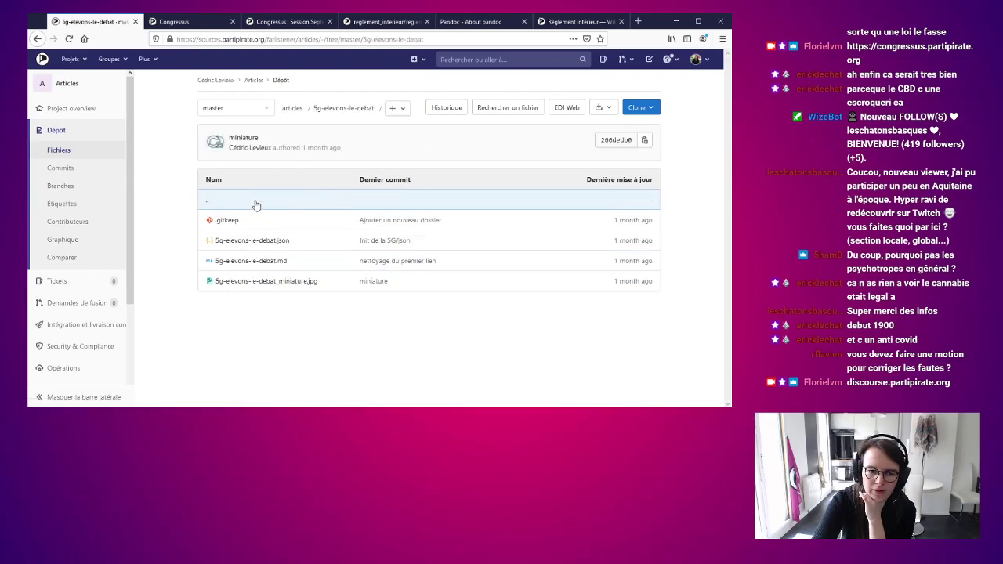
pyautogui.click(250, 245)
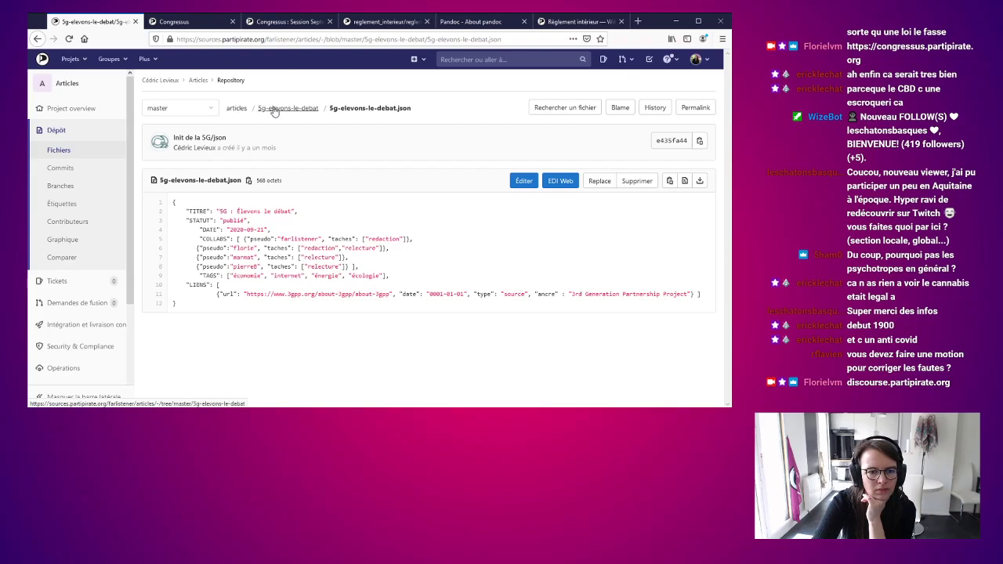
# - Open 5g-elevons-le-debat_miniature.jpg from the 5g-elevons-le-debat folder to view the thumbnail
pyautogui.click(274, 112)
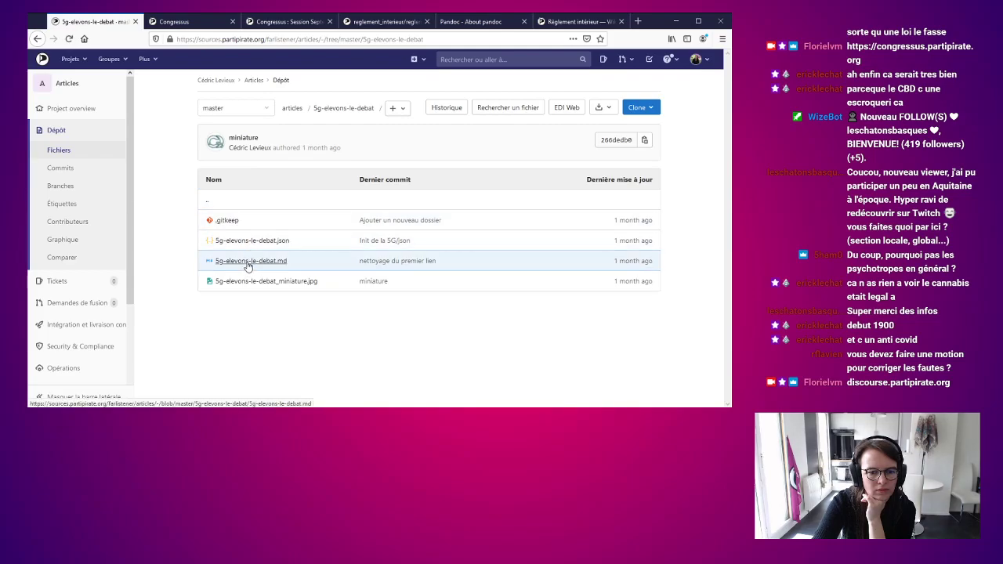
pyautogui.click(244, 283)
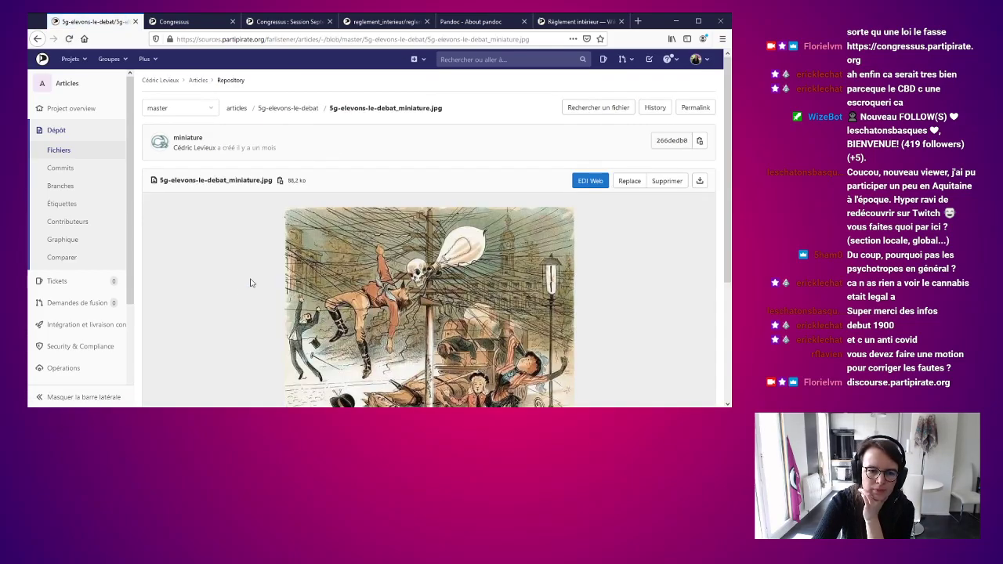
pyautogui.scroll(-3, 251, 282)
pyautogui.scroll(-2, 250, 283)
pyautogui.scroll(5, 251, 282)
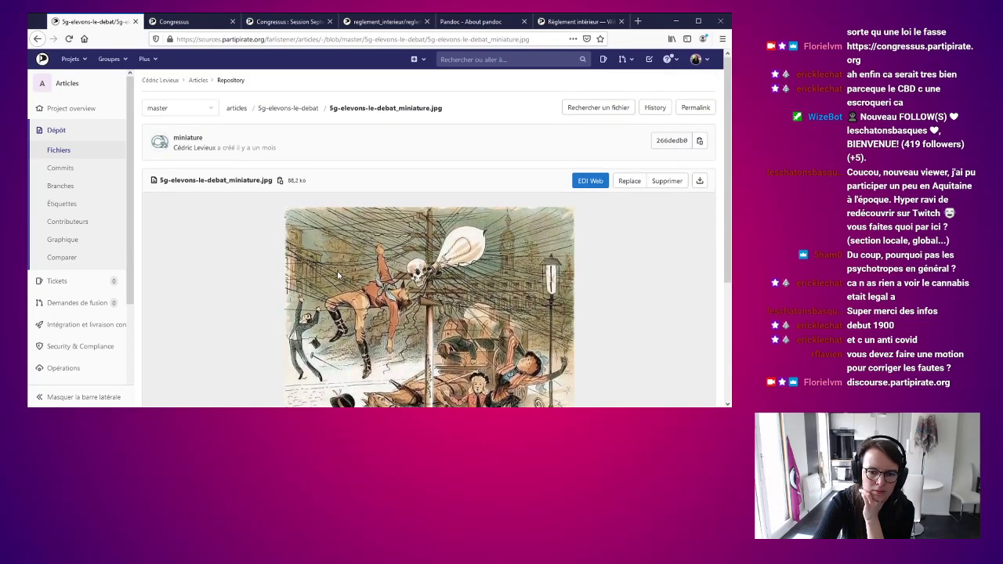
pyautogui.scroll(-3, 338, 274)
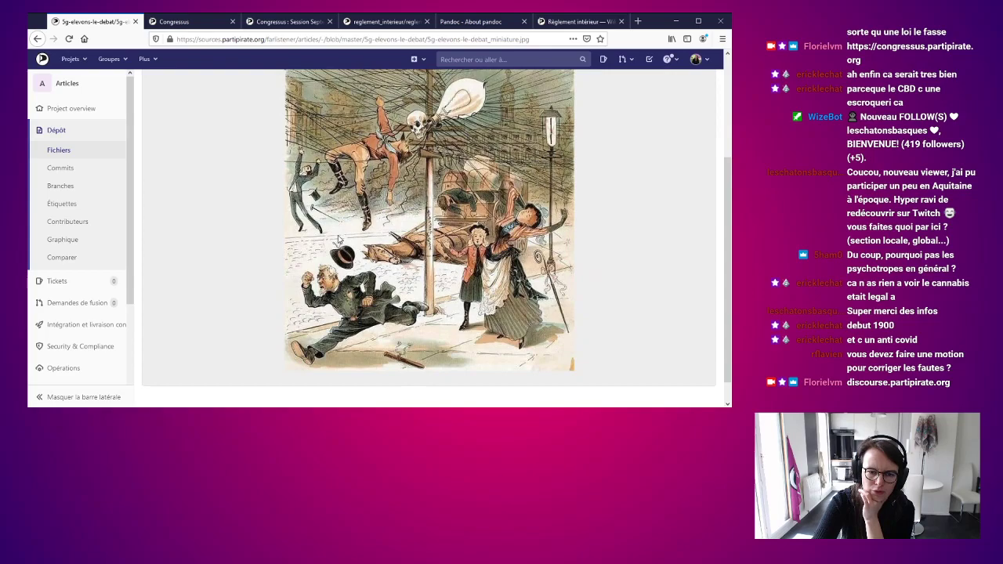
pyautogui.scroll(3, 340, 258)
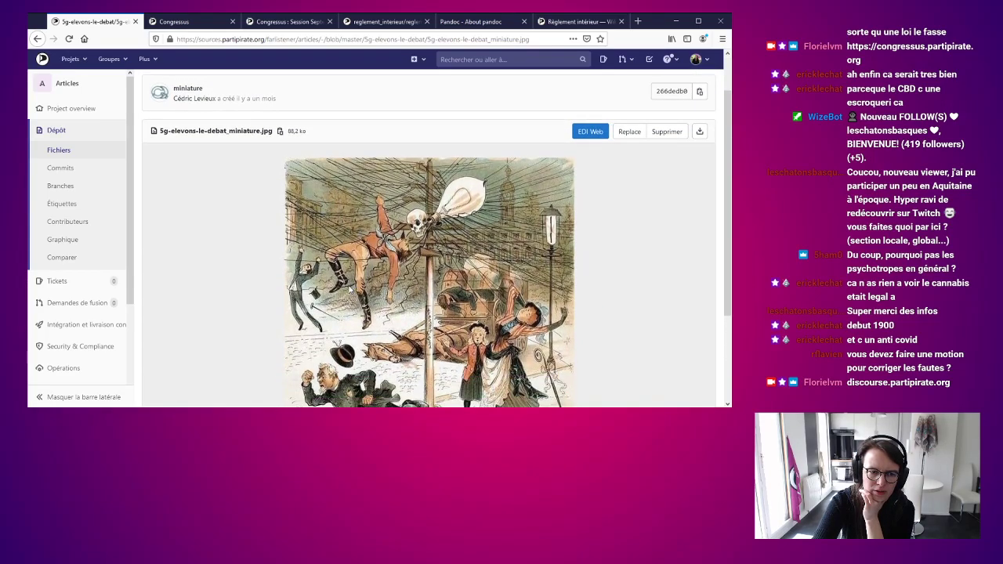
pyautogui.scroll(-3, 352, 288)
pyautogui.scroll(3, 353, 288)
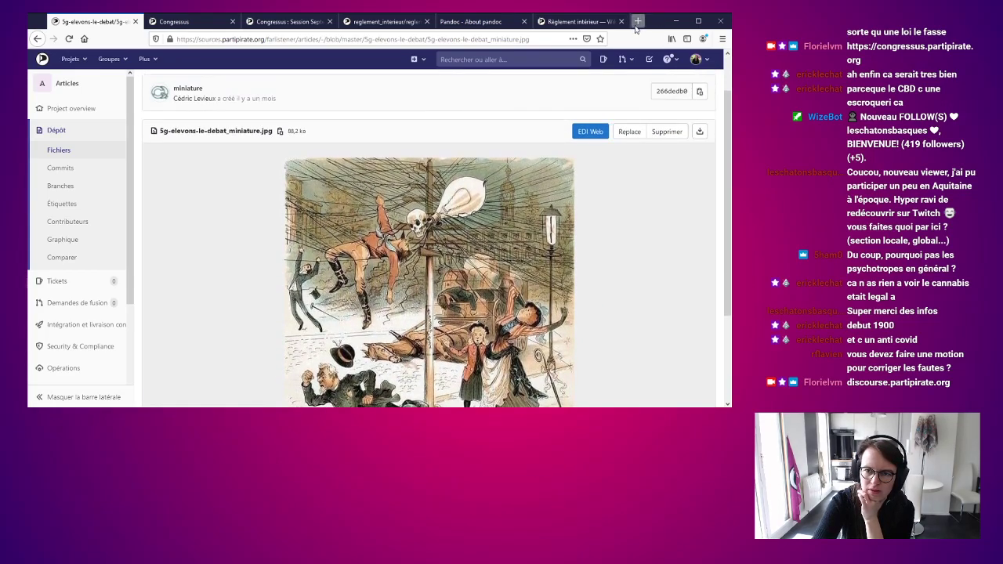
pyautogui.click(635, 25)
# - Search the web for 'instagram' and open the official Instagram site from the results
pyautogui.write('i')
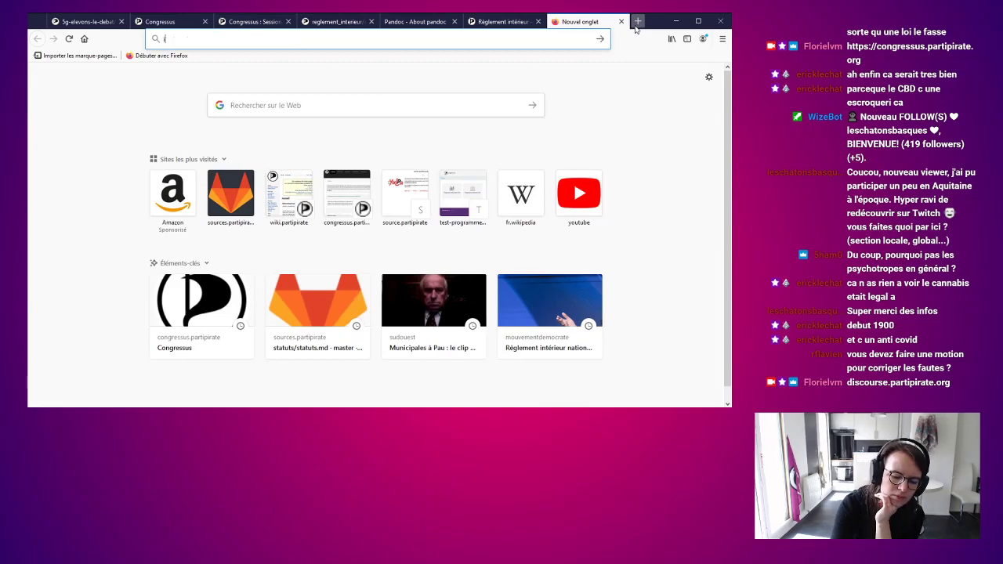
pyautogui.write('nstagr')
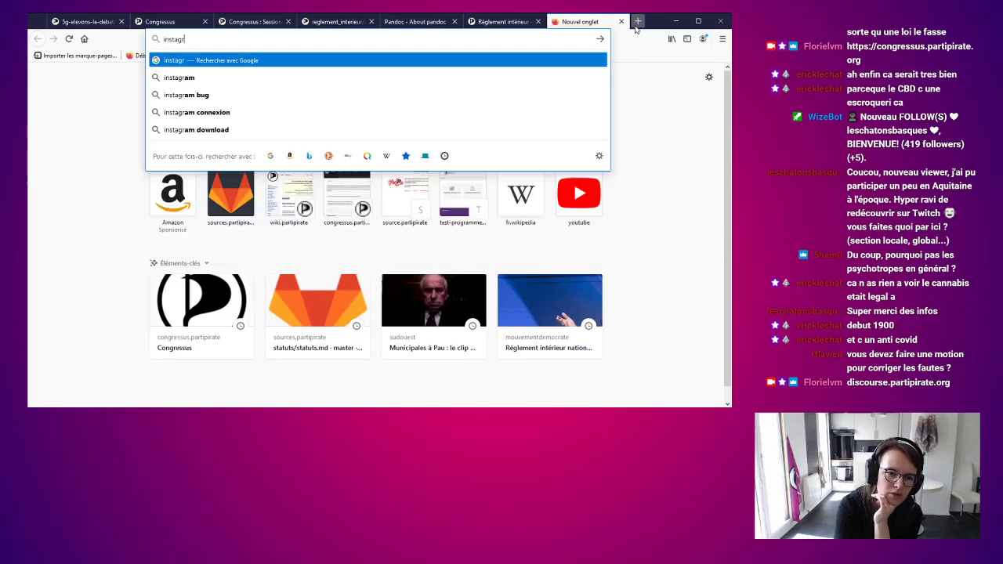
pyautogui.press('Down')
pyautogui.press('Return')
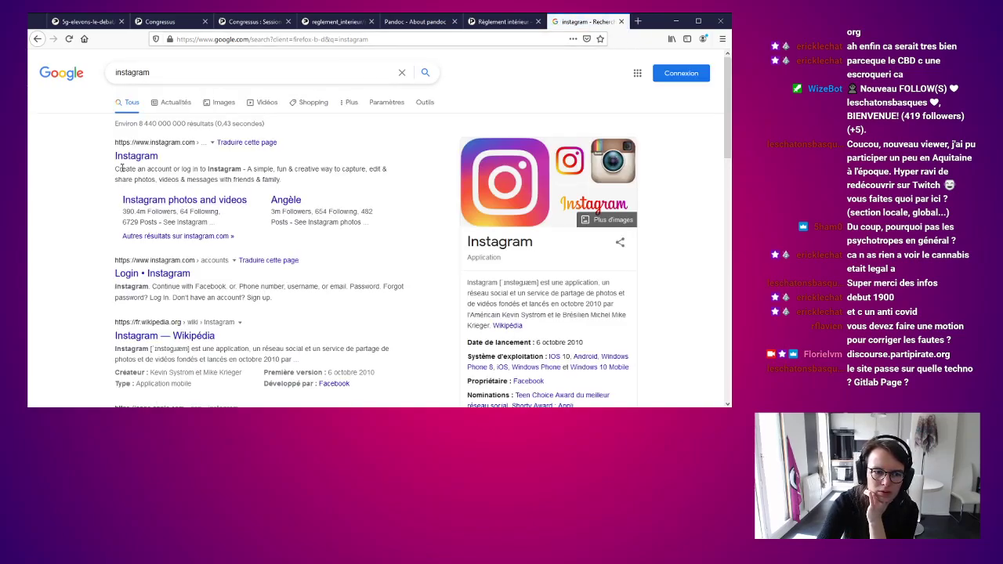
pyautogui.click(129, 156)
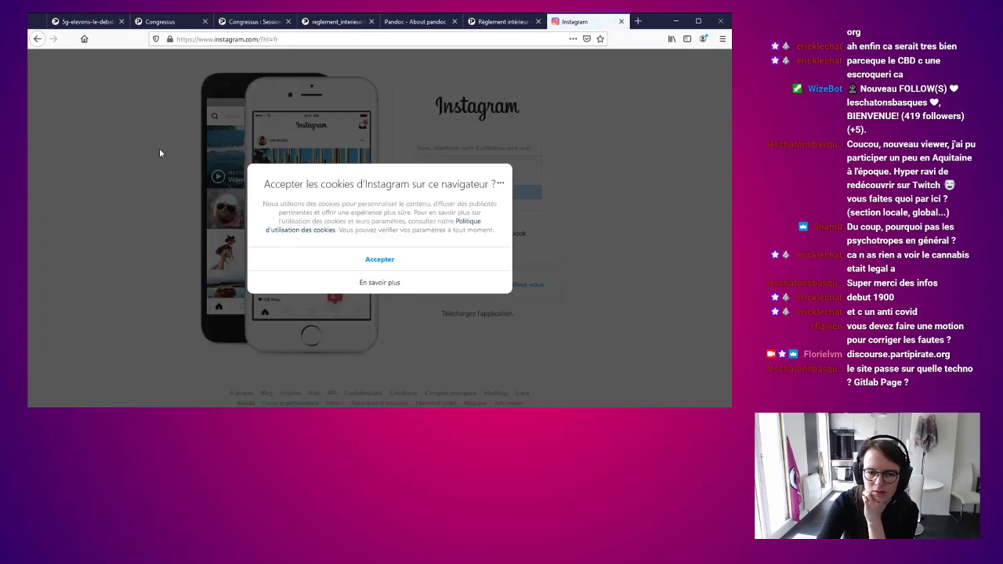
# - Accept Instagram's cookies and sign in to the Parti Pirate account
pyautogui.click(359, 263)
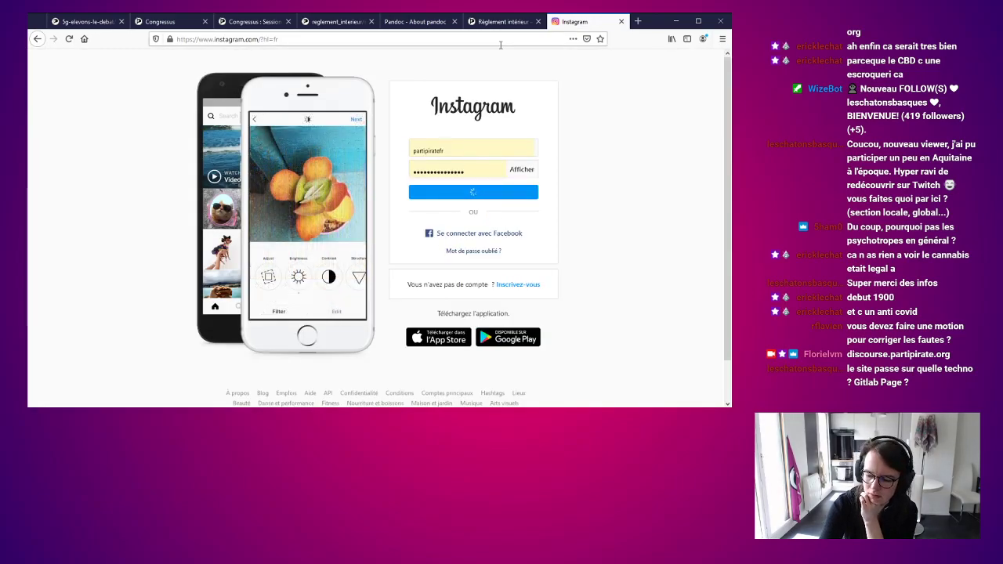
pyautogui.click(442, 194)
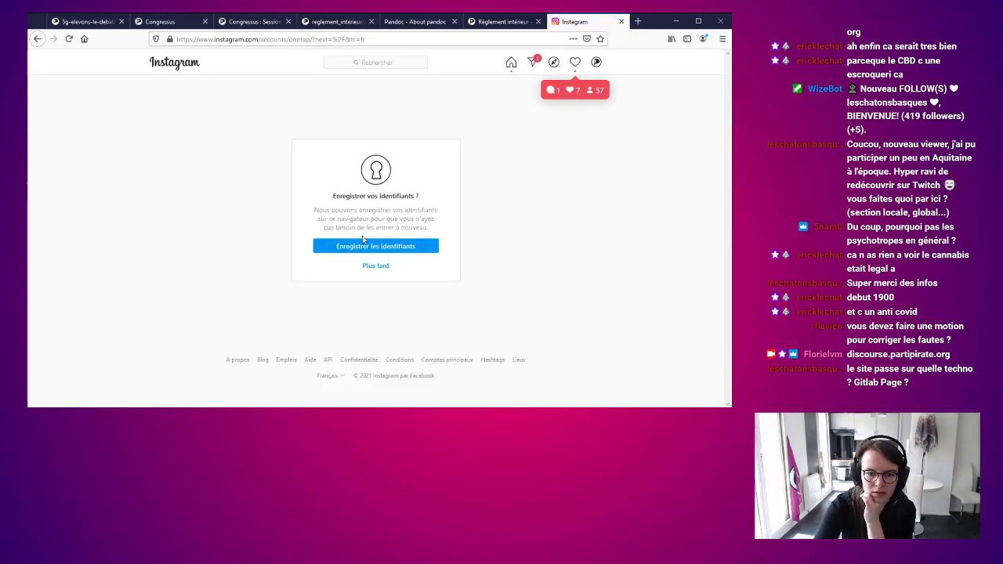
# - Save the login details, skip notifications, and go to the partipiratefr profile page
pyautogui.click(375, 246)
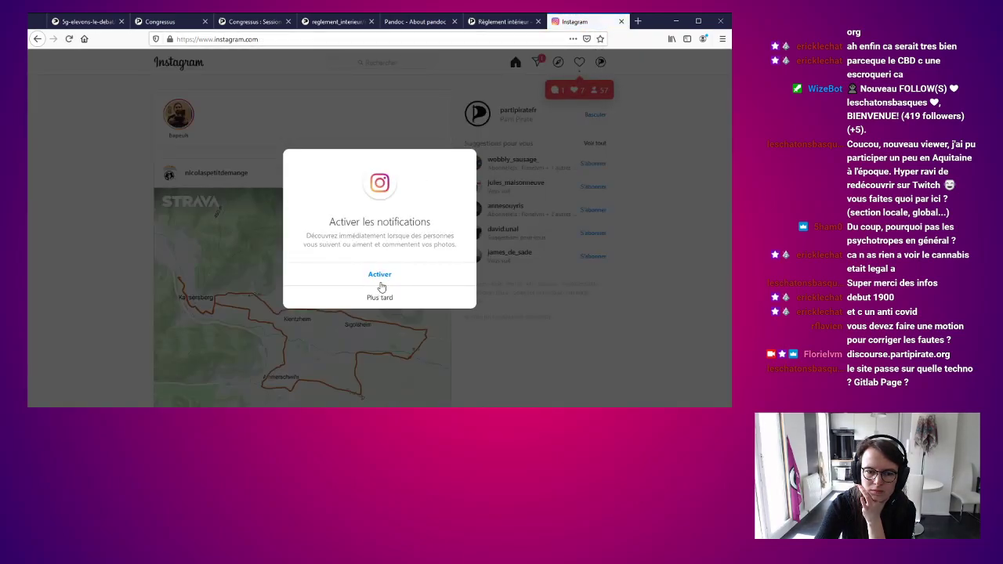
pyautogui.click(377, 299)
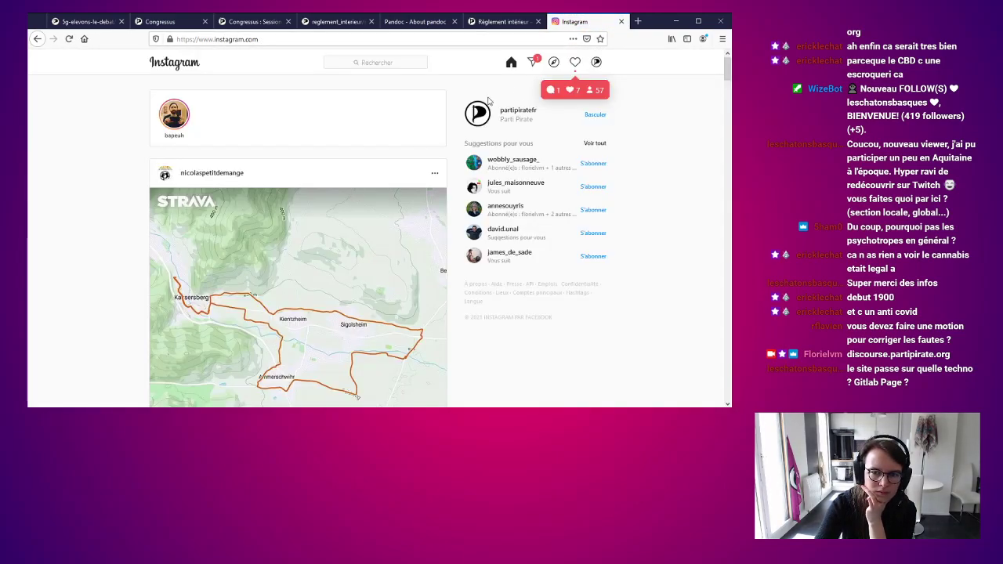
pyautogui.click(597, 62)
pyautogui.click(550, 84)
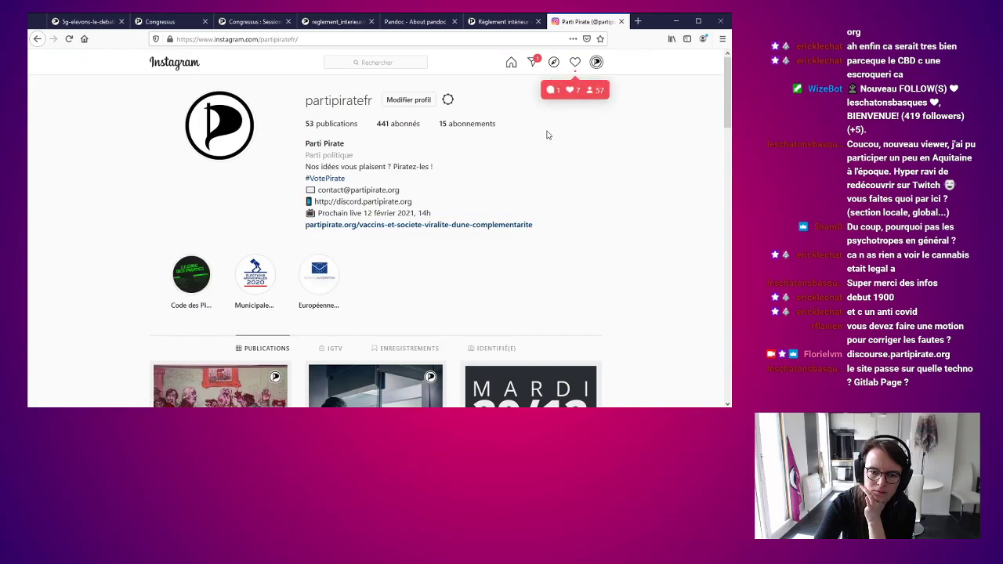
# - Scroll through the profile's post grid, then close the Instagram tab
pyautogui.scroll(-3, 549, 117)
pyautogui.scroll(-3, 553, 145)
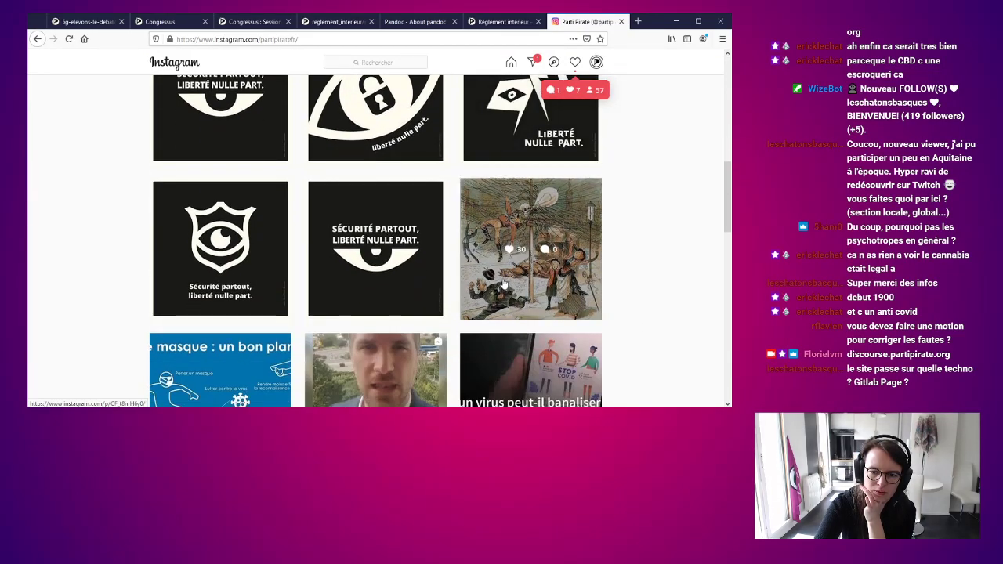
pyautogui.scroll(5, 493, 293)
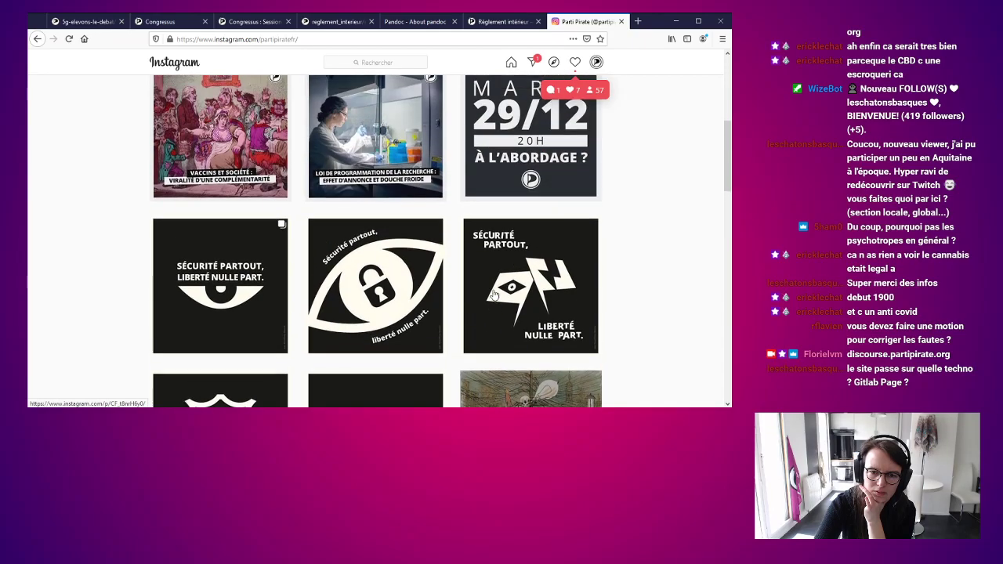
pyautogui.click(621, 21)
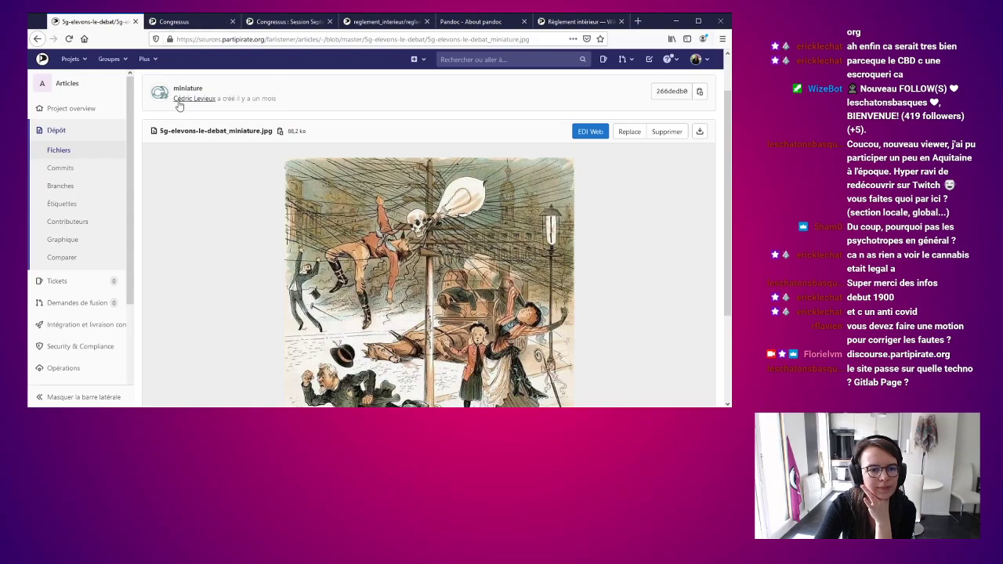
# - Go back from the thumbnail through the 5g-elevons-le-debat folder to the parent, then open a blank tab
pyautogui.scroll(-3, 180, 211)
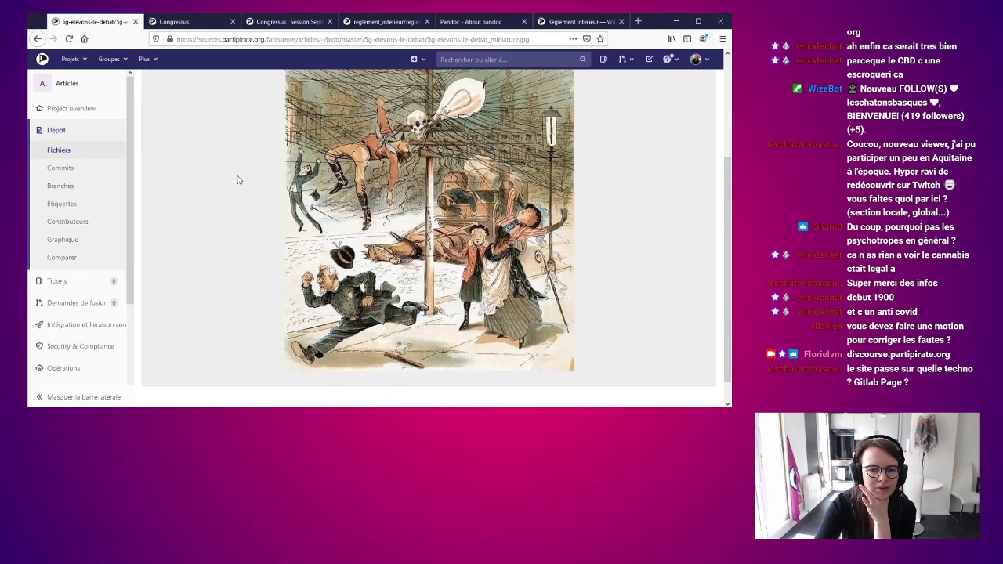
pyautogui.scroll(3, 237, 181)
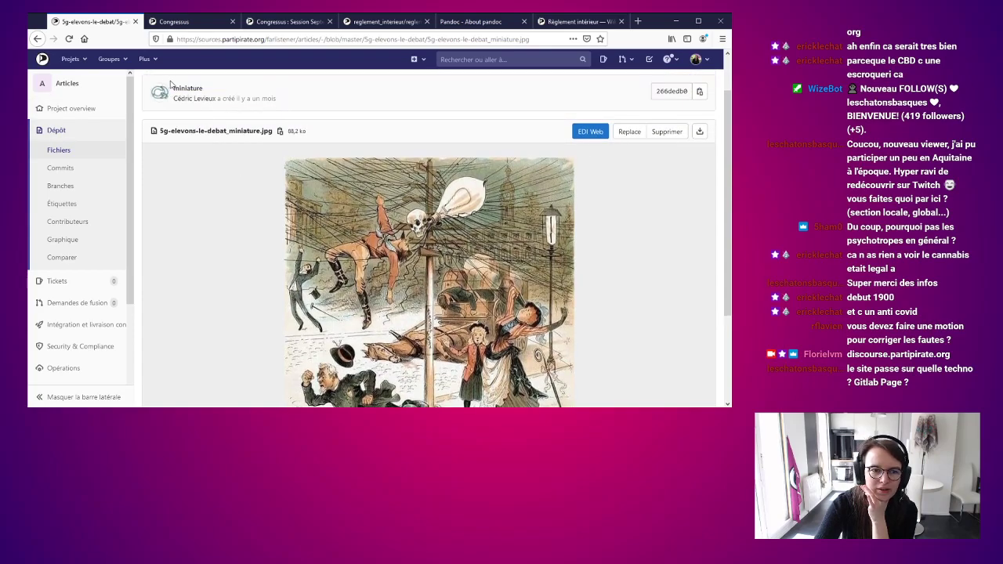
pyautogui.click(37, 39)
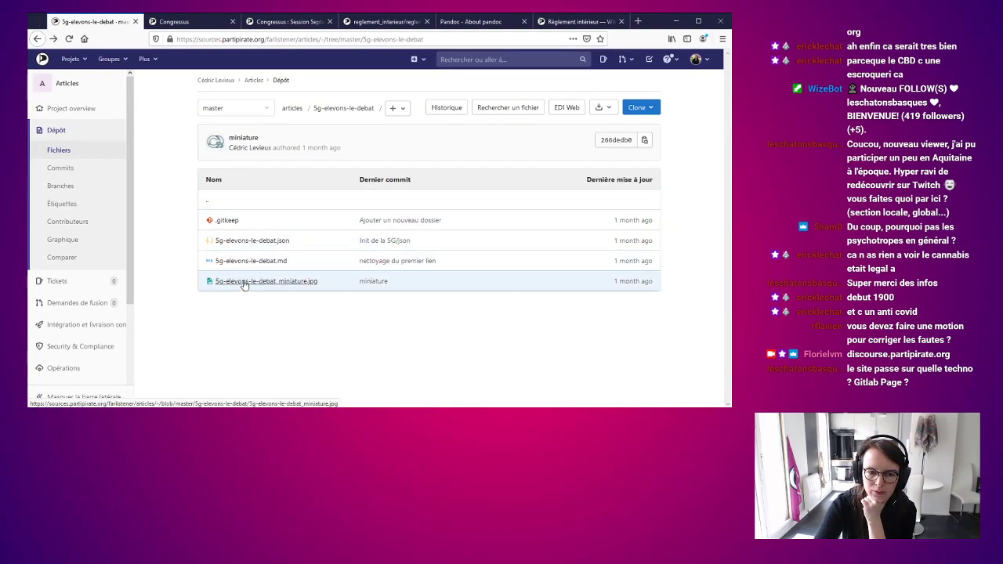
pyautogui.click(289, 198)
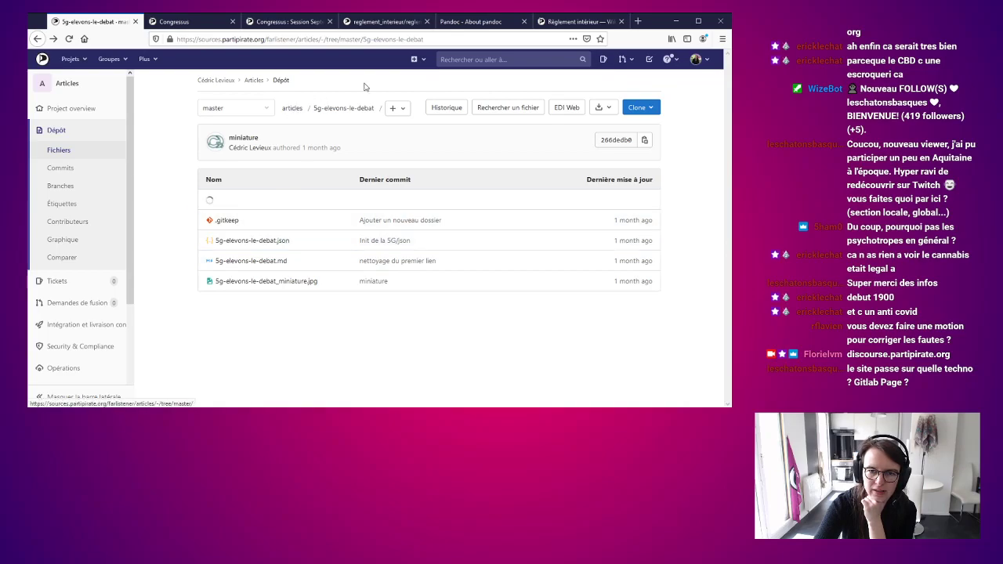
pyautogui.click(637, 22)
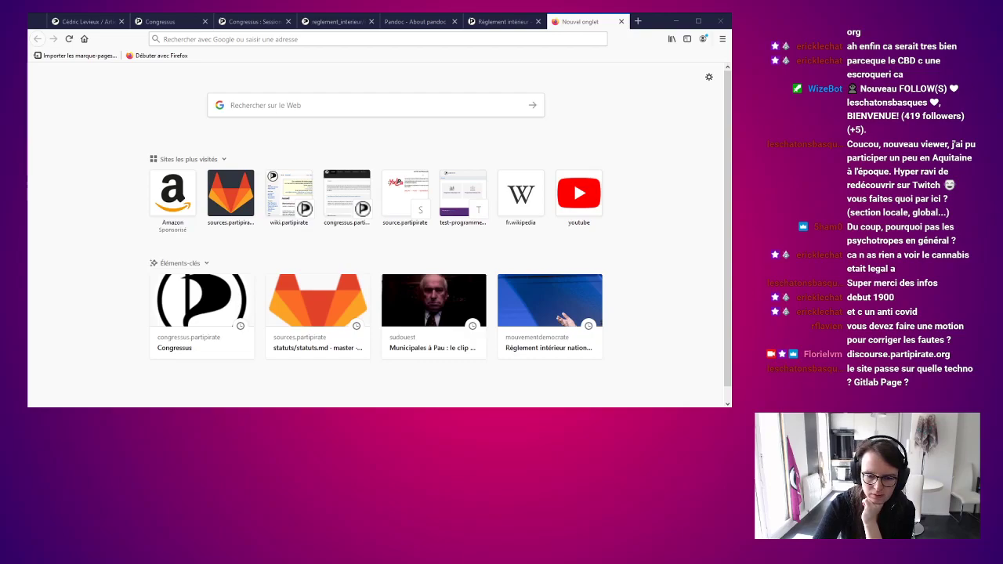
# - Load partipirate.org, open its Blog article list, then switch back to the GitLab tab
pyautogui.click(163, 40)
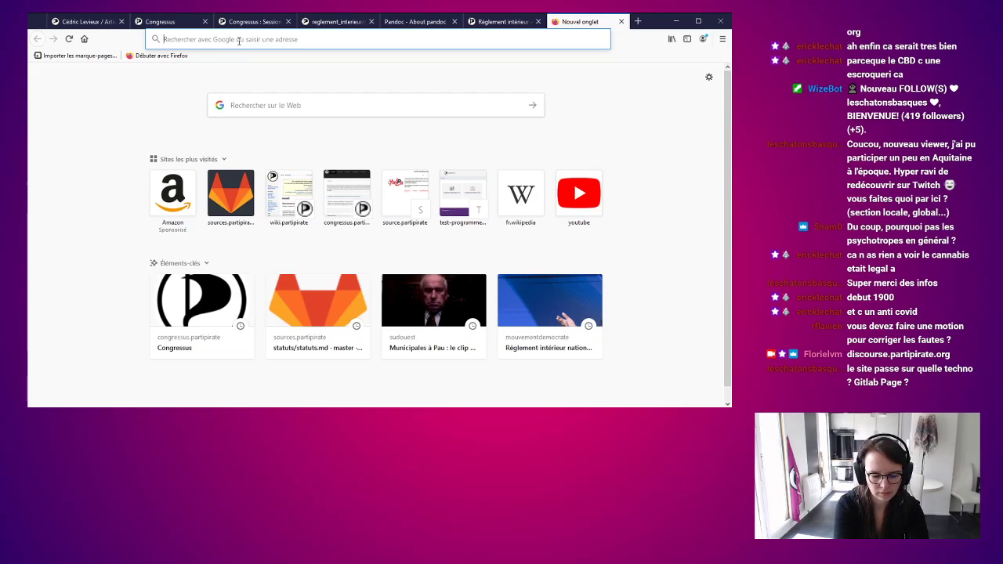
pyautogui.write('parti')
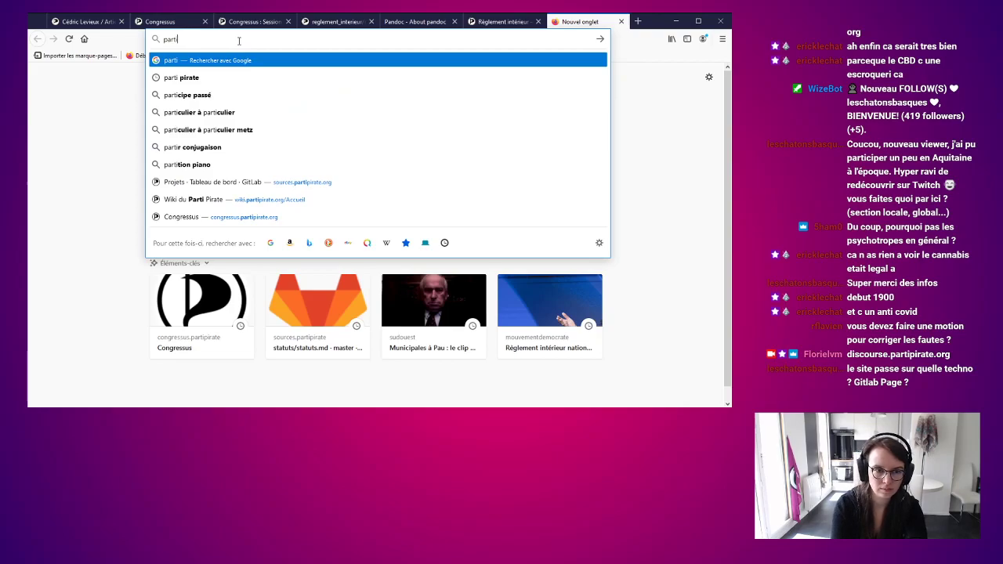
pyautogui.write('pirate.org')
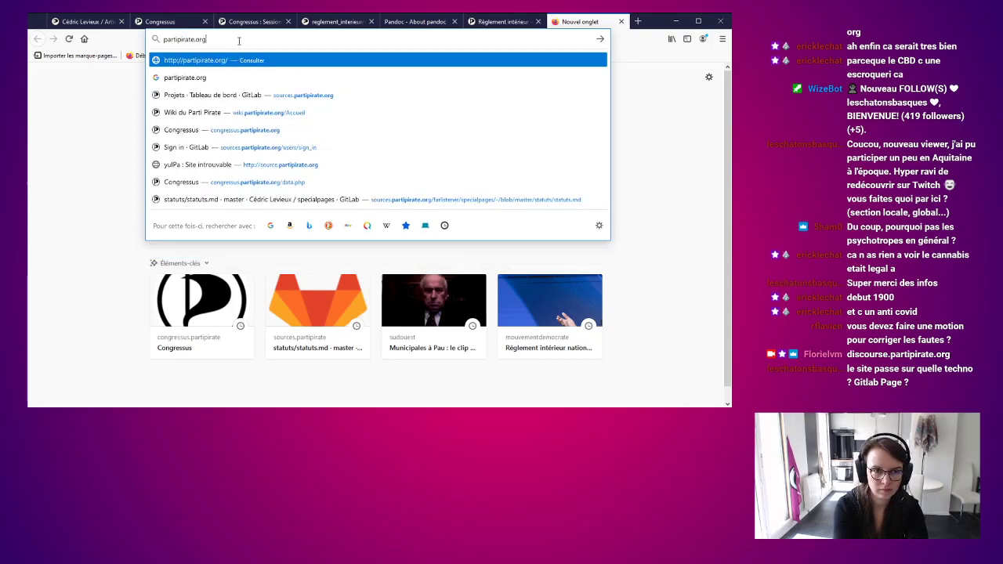
pyautogui.press('Return')
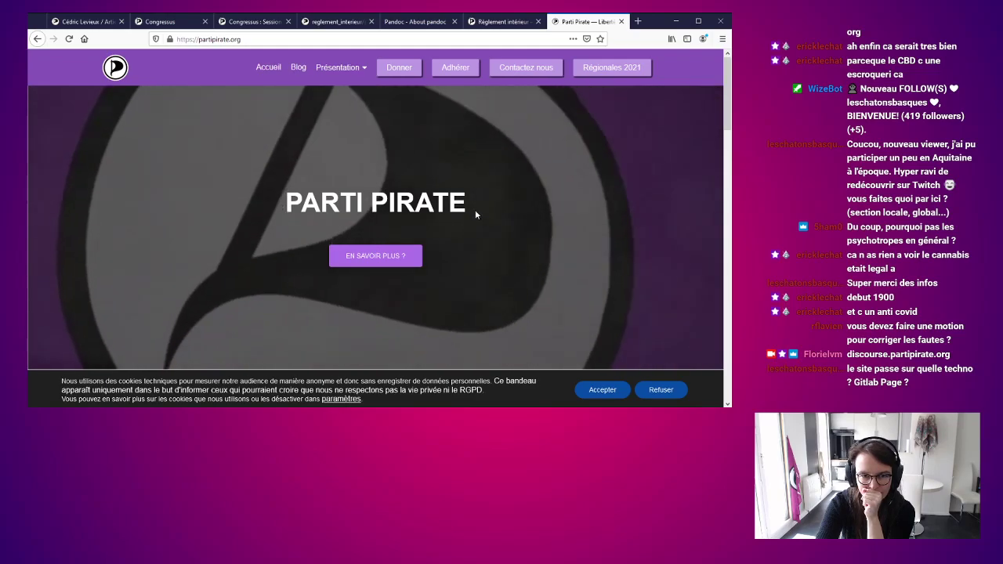
pyautogui.click(266, 67)
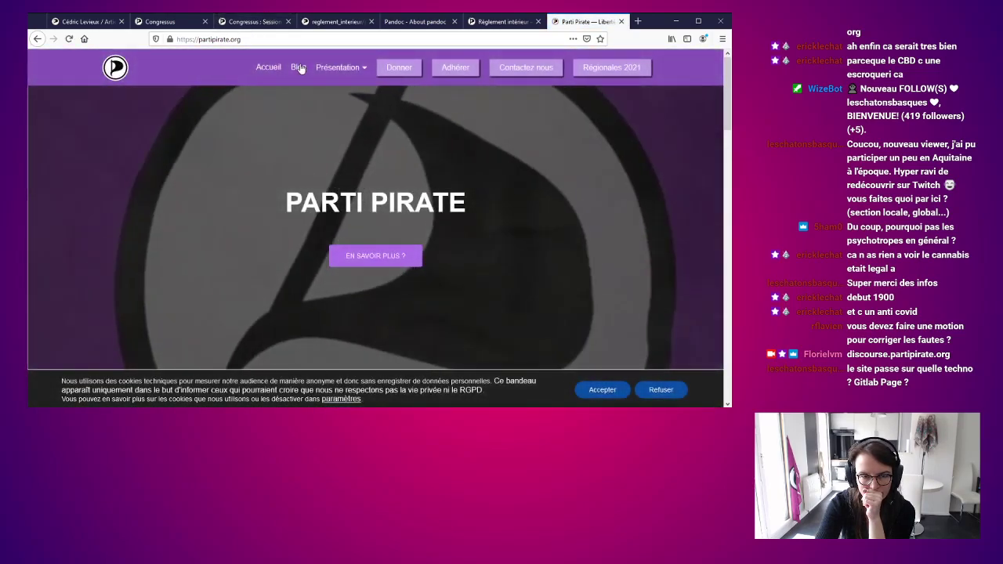
pyautogui.click(299, 67)
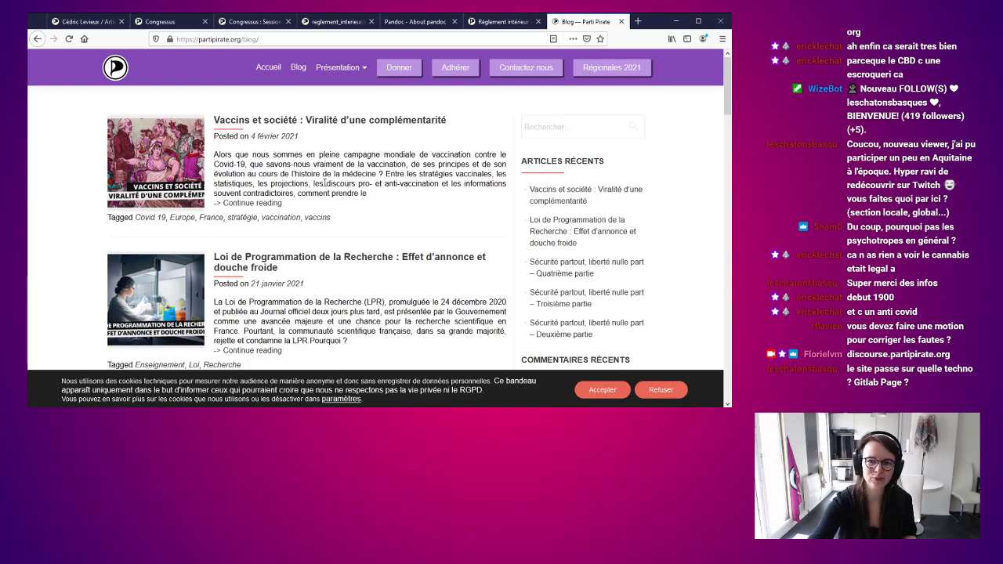
pyautogui.click(82, 21)
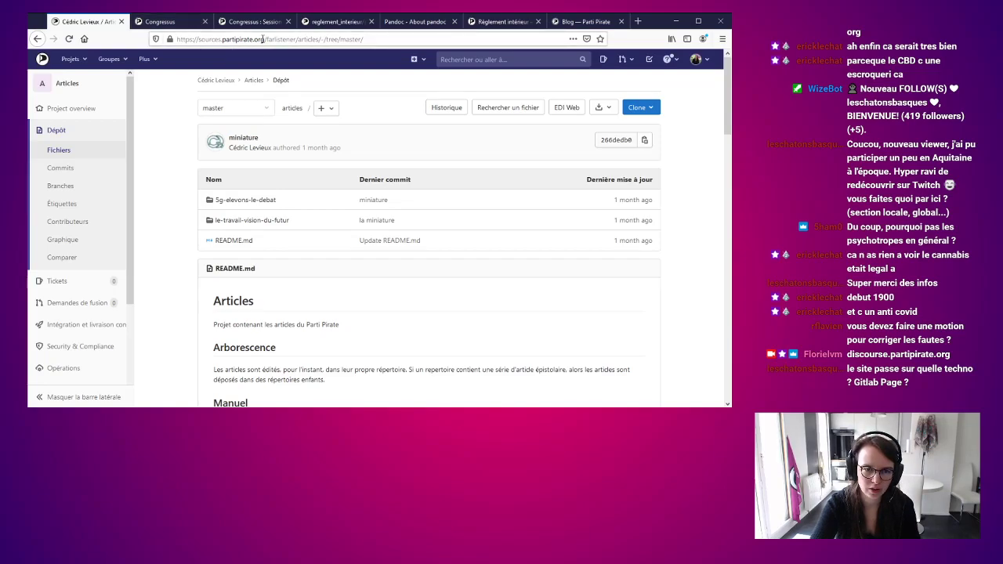
# - Copy the GitLab server's base address from the address bar
pyautogui.moveTo(263, 39); pyautogui.dragTo(177, 39)
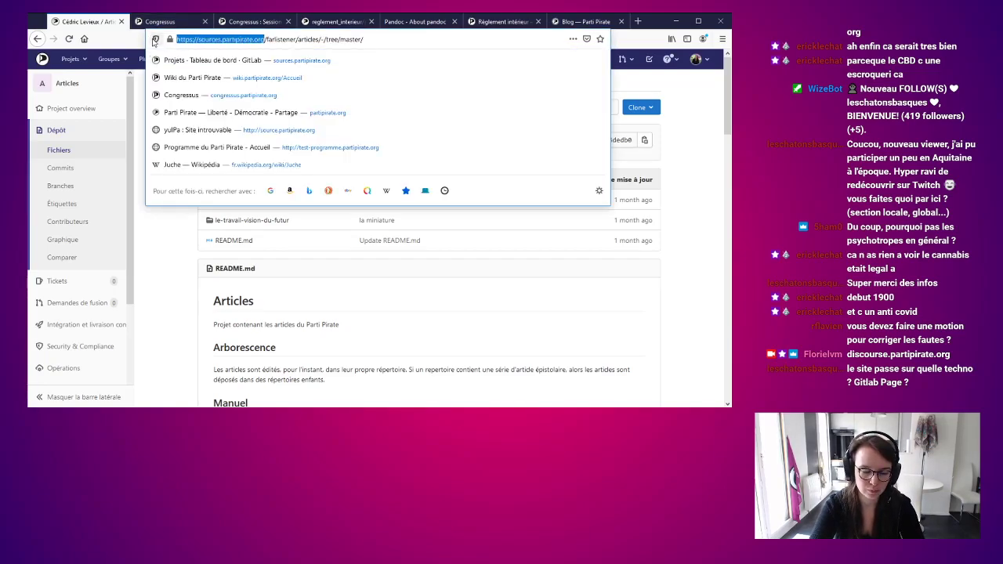
pyautogui.hotkey('alt', 'Tab')
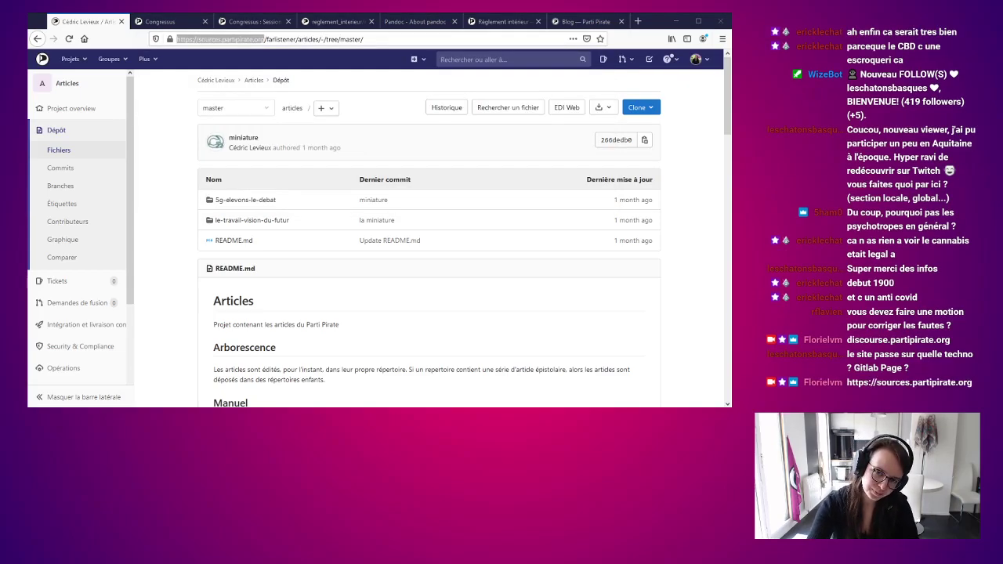
pyautogui.hotkey('alt', 'Tab')
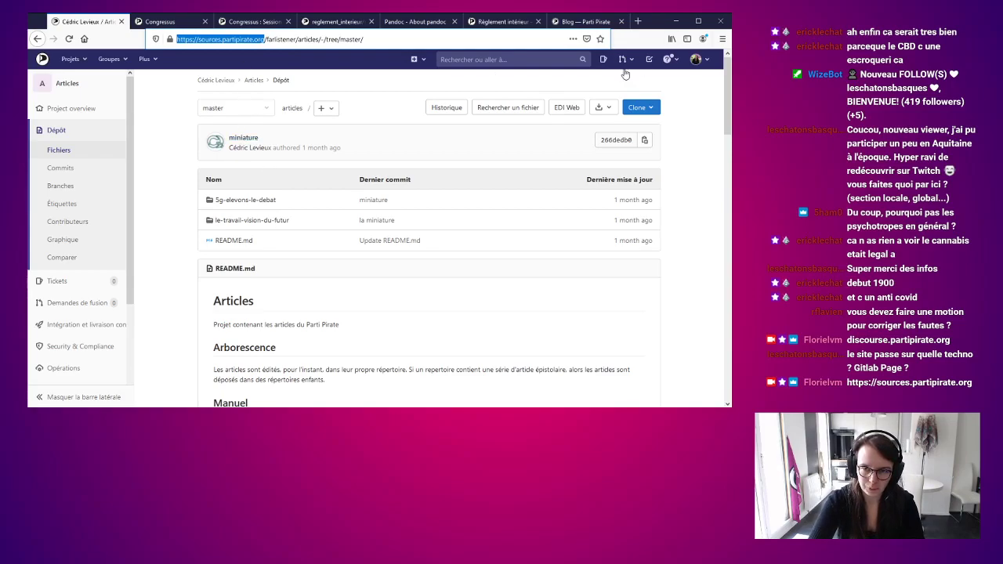
# - Glance at the Parti Pirate blog and internal rules tabs, then open a blank tab
pyautogui.click(572, 25)
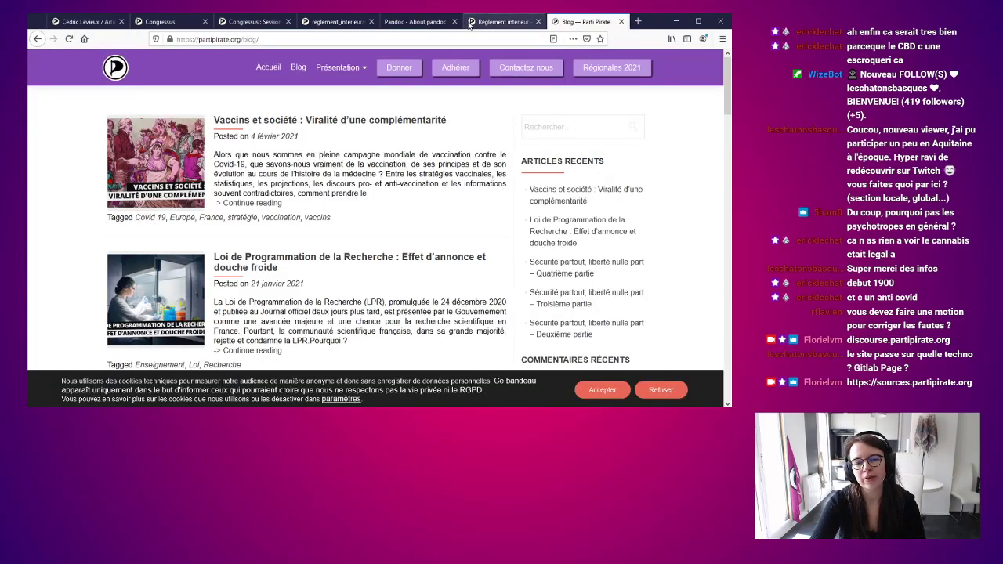
pyautogui.click(489, 24)
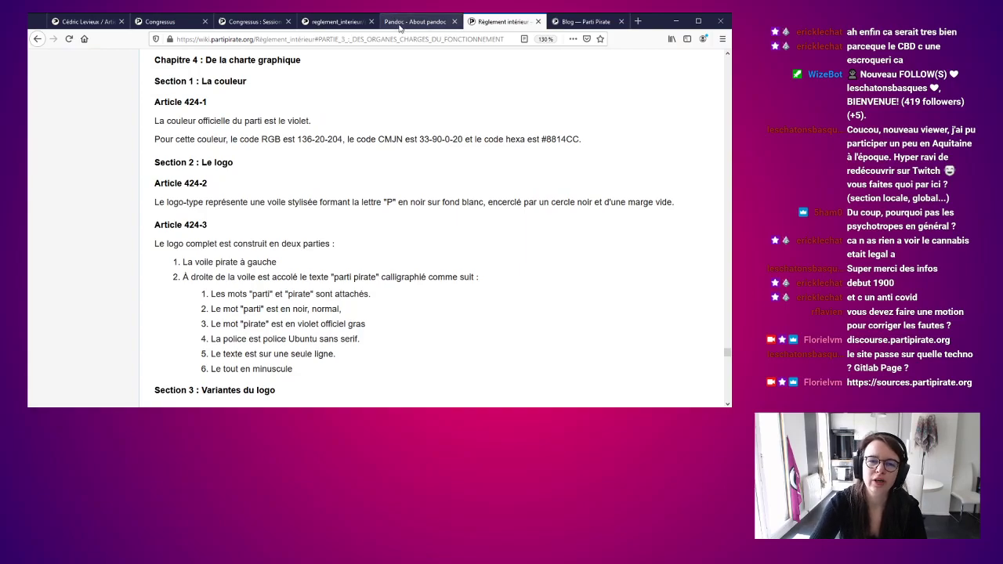
pyautogui.click(576, 21)
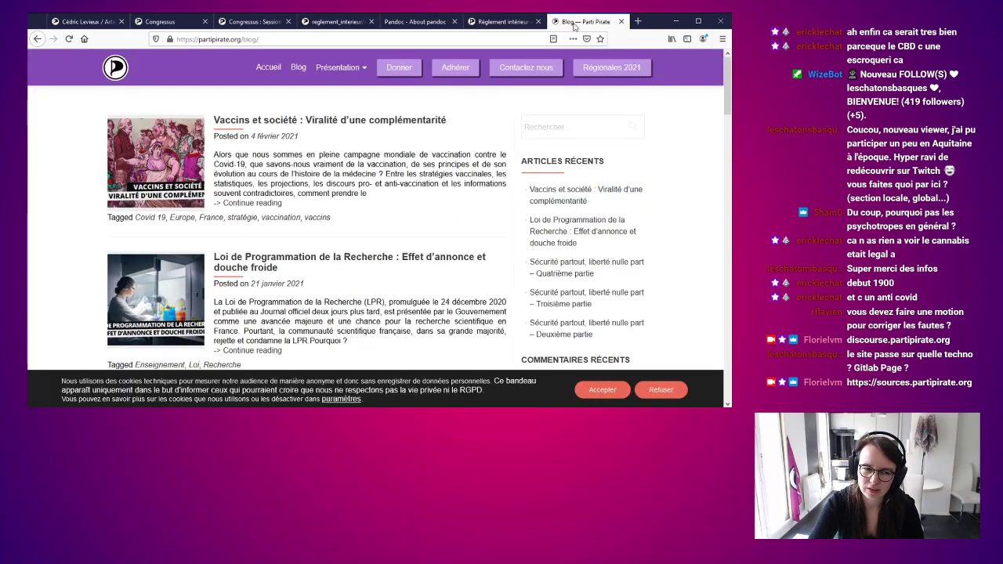
pyautogui.click(636, 22)
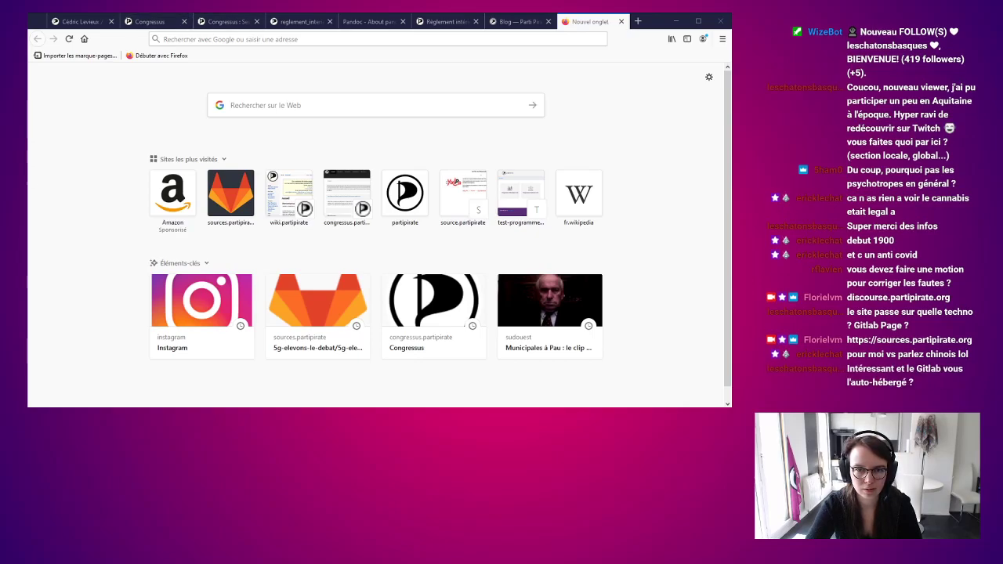
# - Paste the nantanor dev site address and view its self-signed certificate from the warning
pyautogui.click(518, 40)
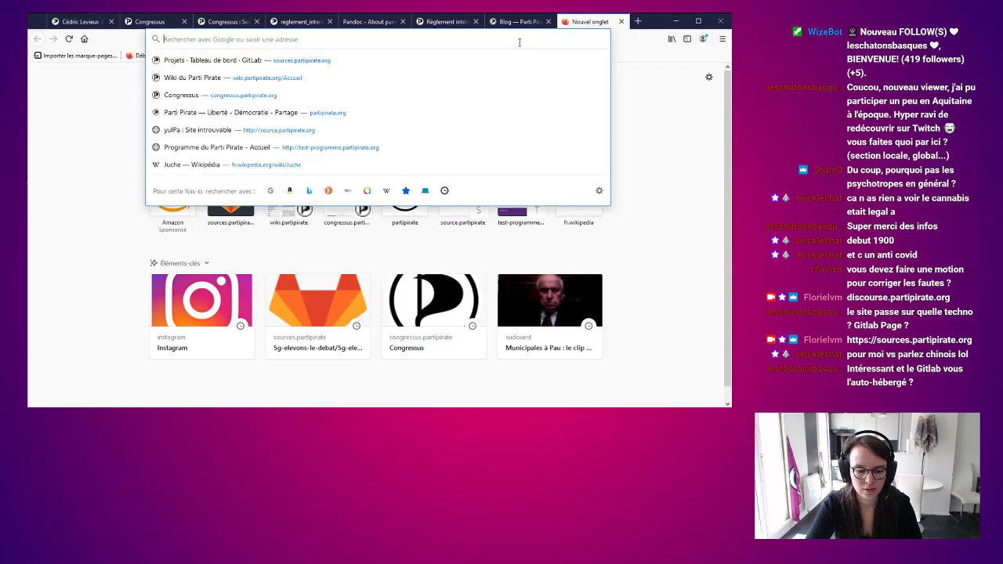
pyautogui.write('https://nantanor.teret-arts.com:4443/public/index.php/')
pyautogui.press('Return')
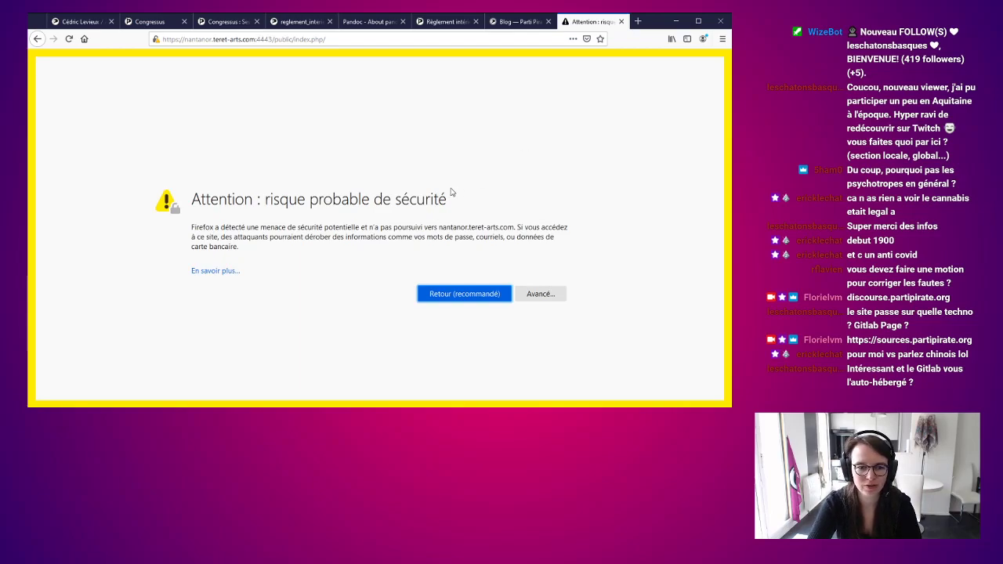
pyautogui.click(551, 296)
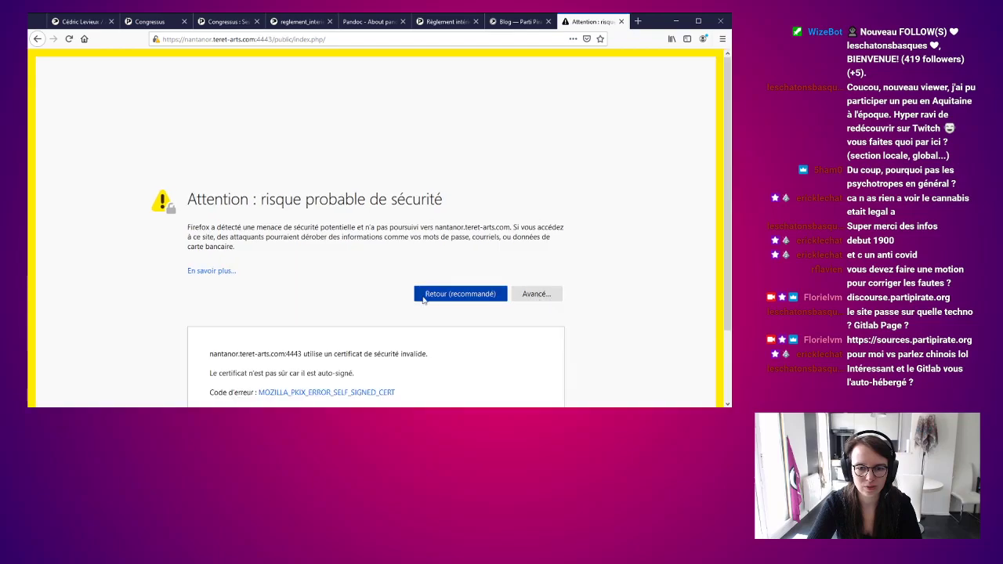
pyautogui.scroll(-2, 325, 321)
pyautogui.click(235, 330)
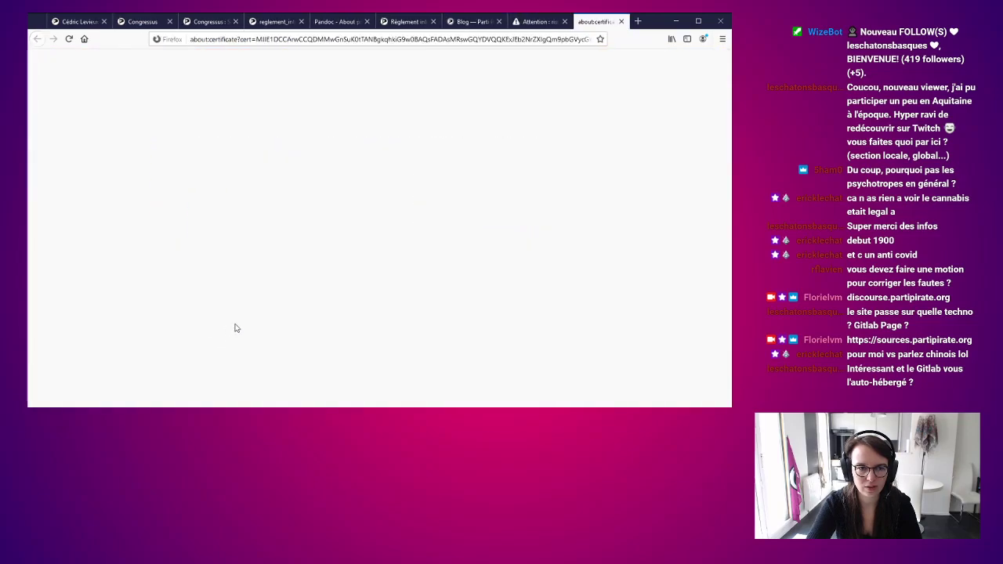
# - Review the *.vm certificate details, accept the risk to load the site, and close the certificate tab
pyautogui.click(79, 21)
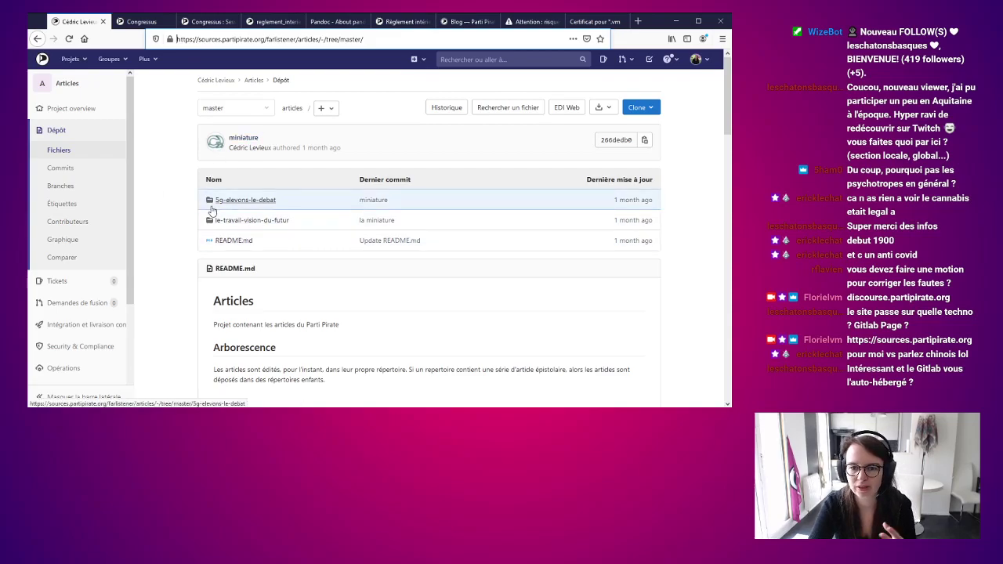
pyautogui.scroll(-1, 169, 289)
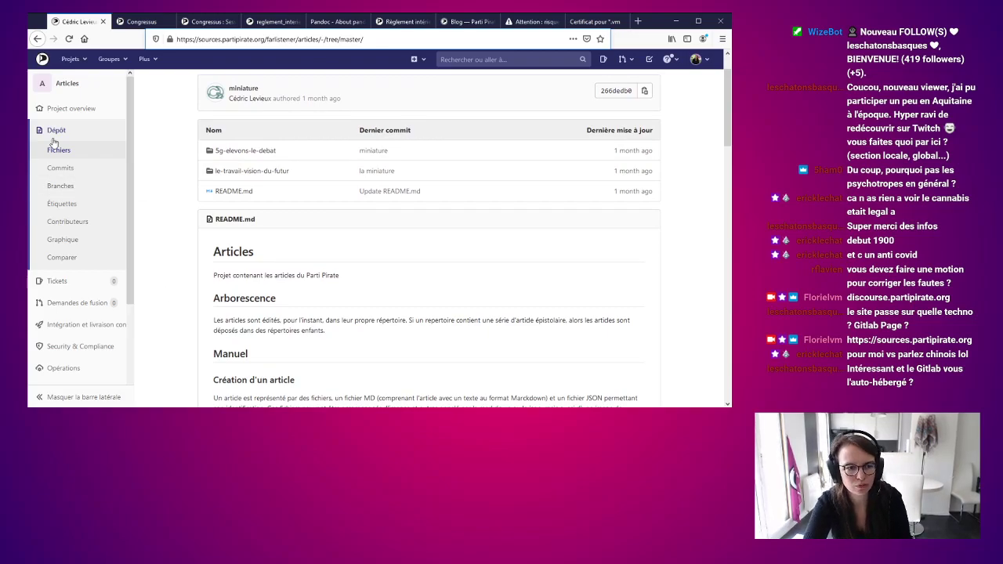
pyautogui.click(584, 23)
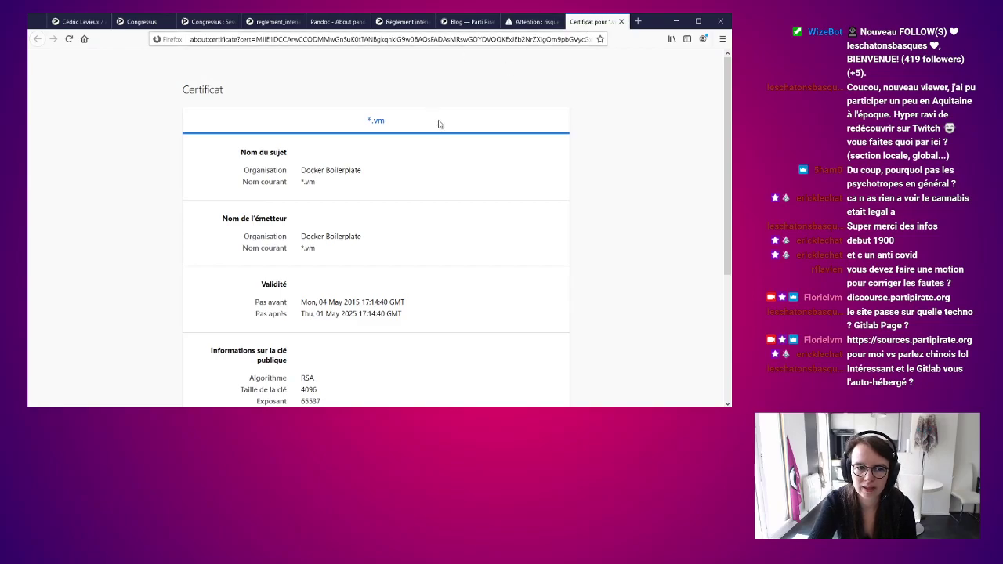
pyautogui.scroll(-3, 438, 123)
pyautogui.scroll(-2, 439, 123)
pyautogui.click(520, 22)
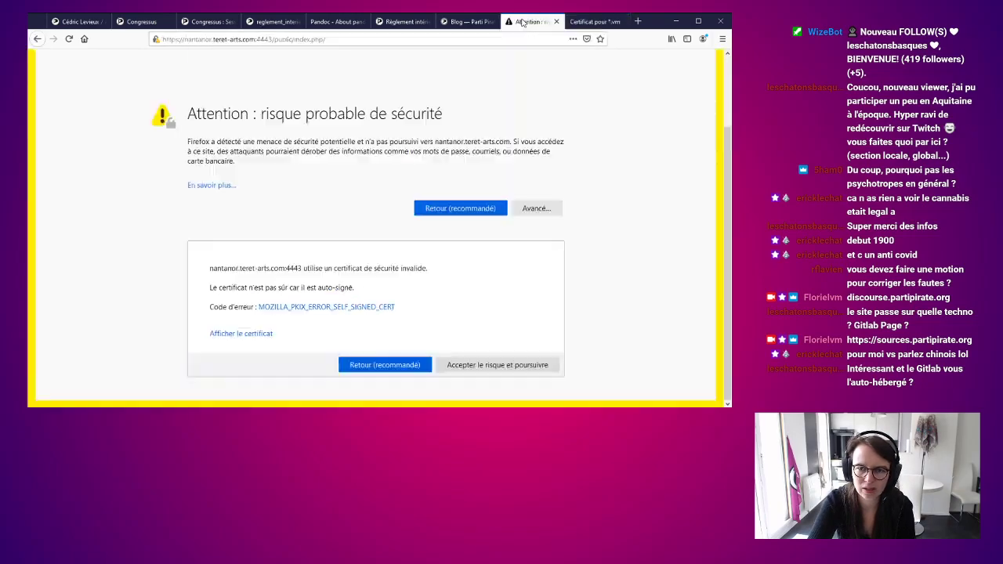
pyautogui.click(501, 365)
pyautogui.click(596, 21)
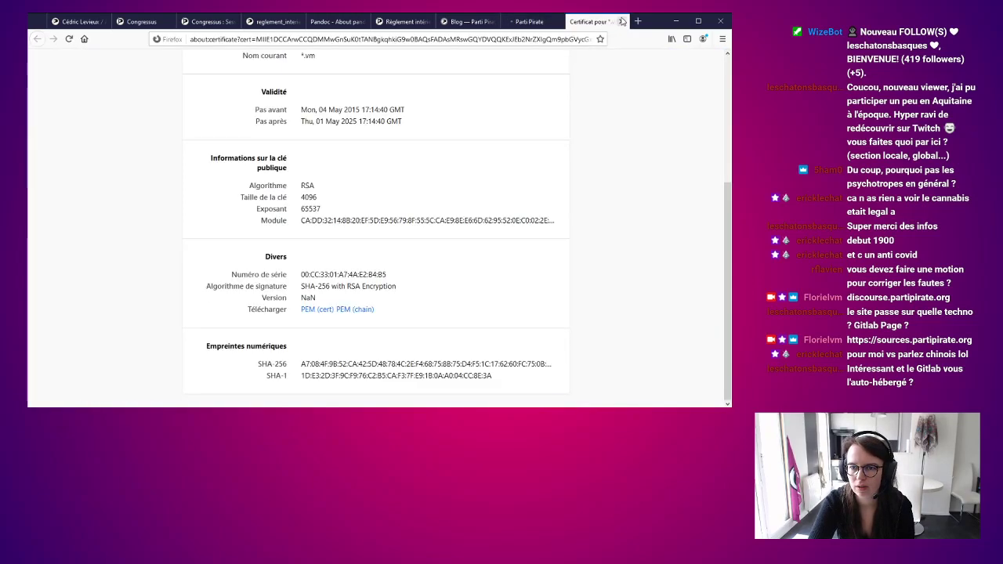
pyautogui.click(621, 22)
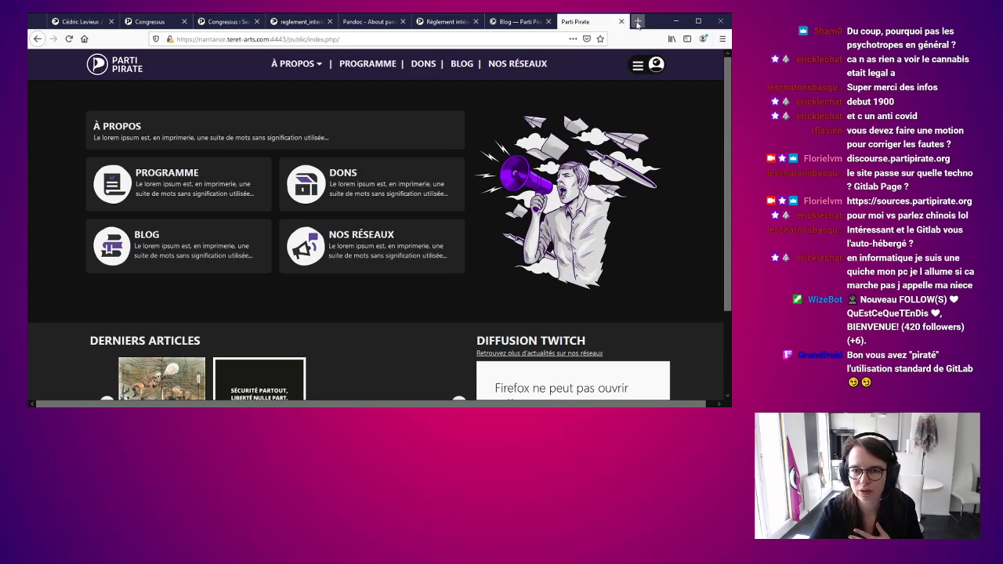
# - Compare the partipirate.org home page with the dark dev site, scrolling through its homepage
pyautogui.click(517, 21)
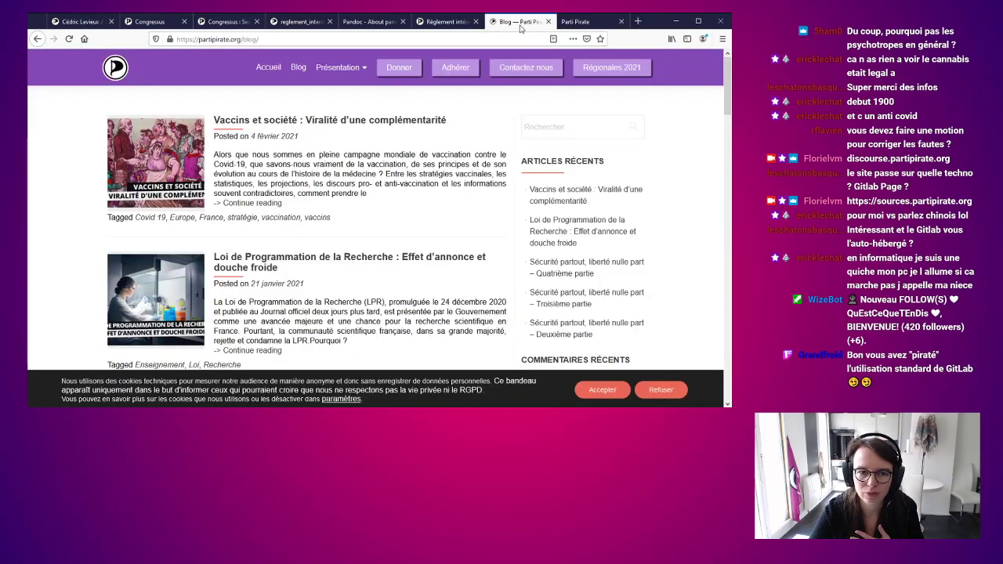
pyautogui.click(262, 68)
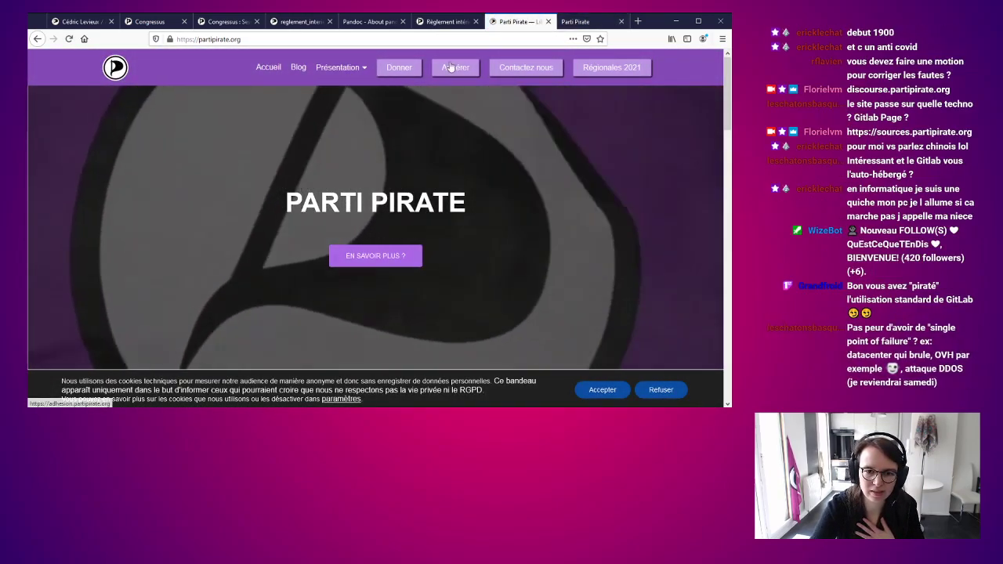
pyautogui.click(599, 22)
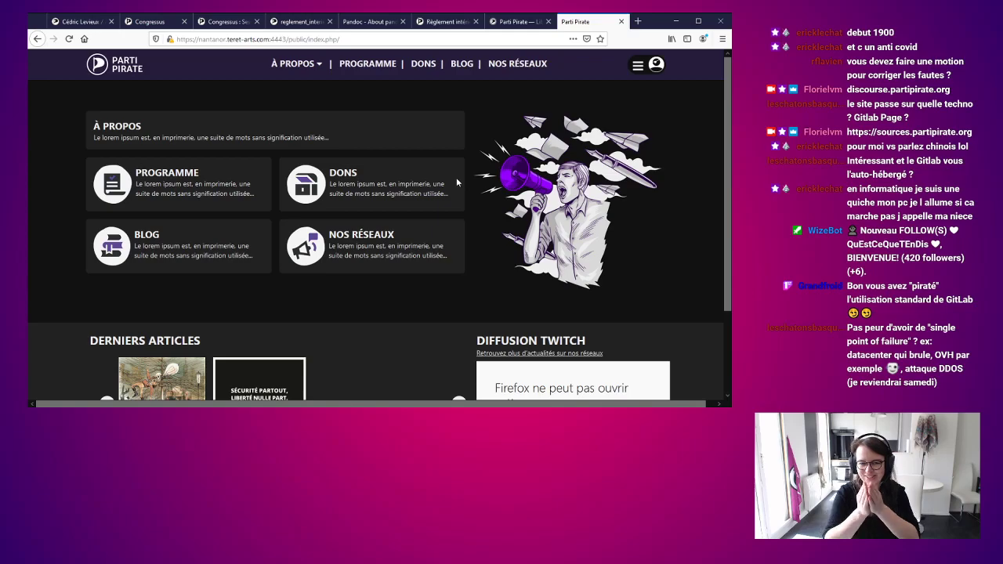
pyautogui.scroll(-2, 415, 168)
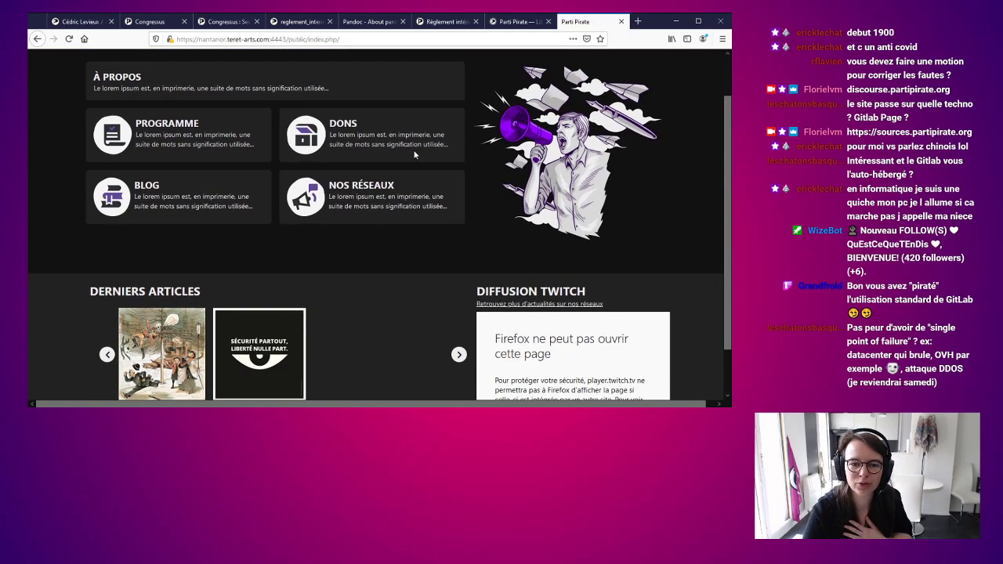
pyautogui.scroll(-1, 377, 180)
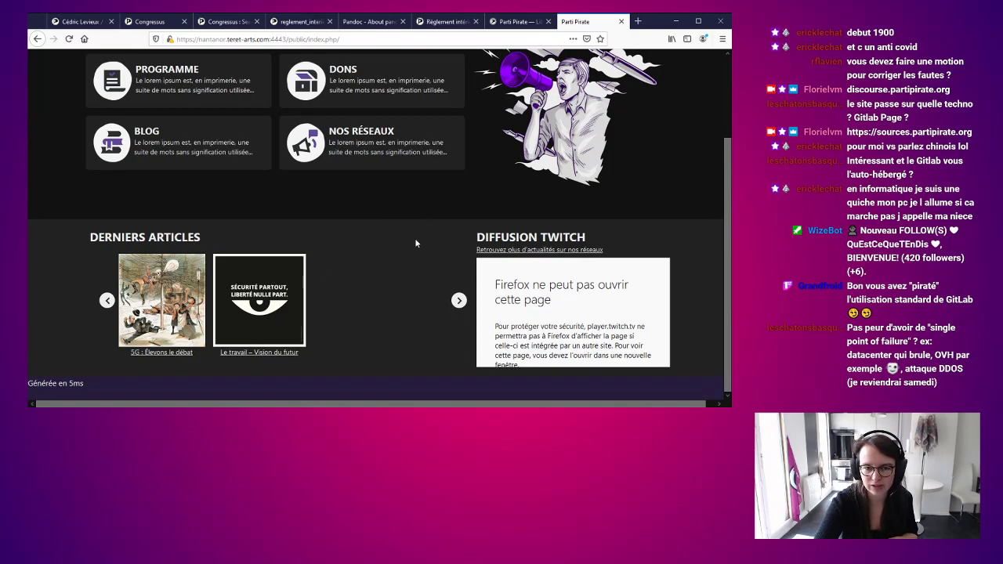
pyautogui.scroll(2, 416, 241)
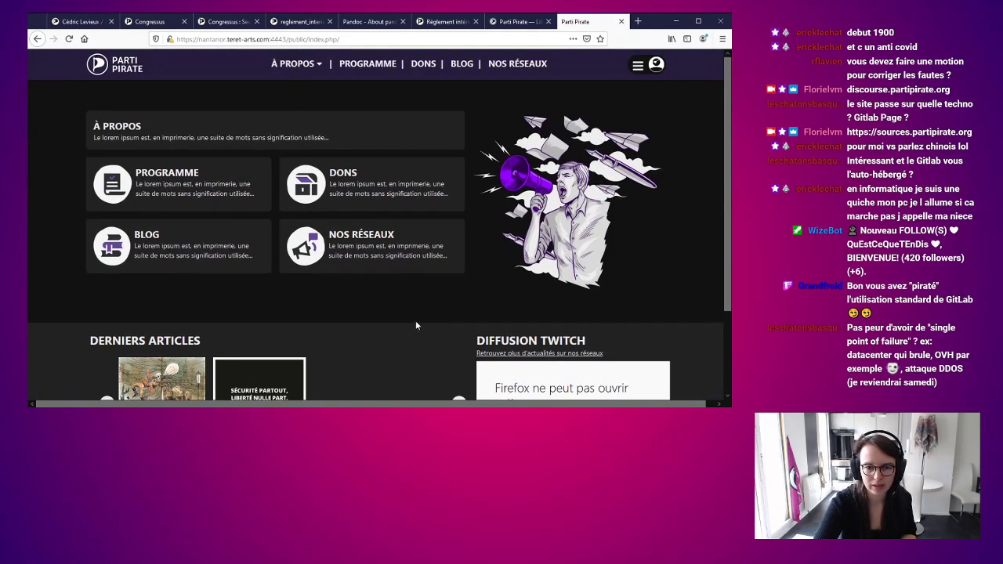
pyautogui.scroll(-2, 415, 320)
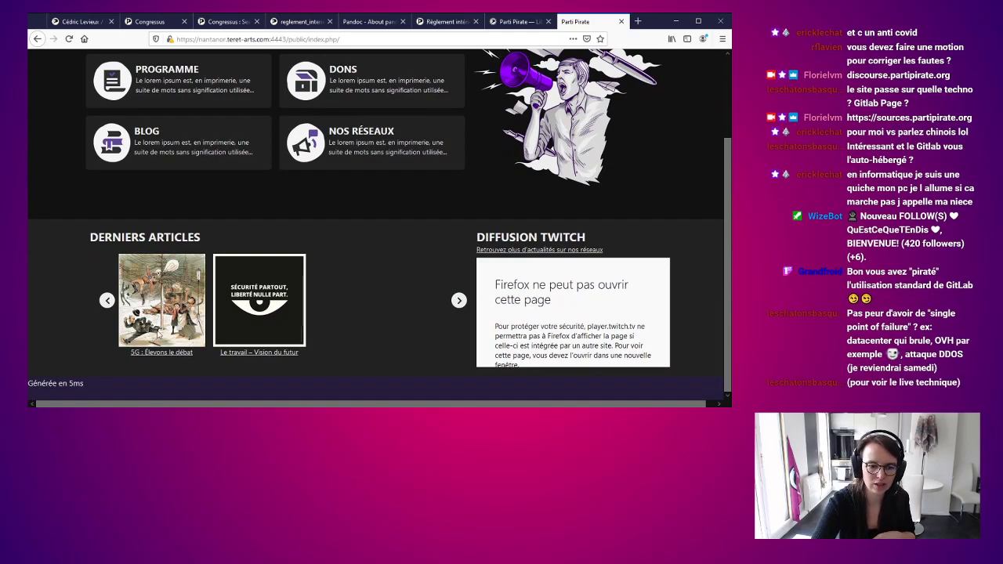
# - Return from GitLab to the dev site and scroll back to the top of its home page
pyautogui.click(81, 22)
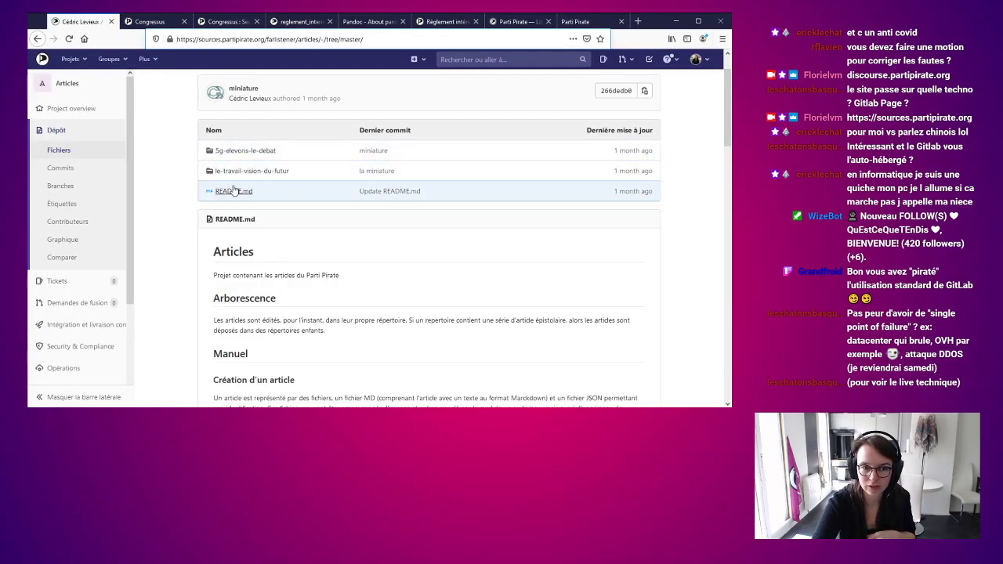
pyautogui.click(576, 21)
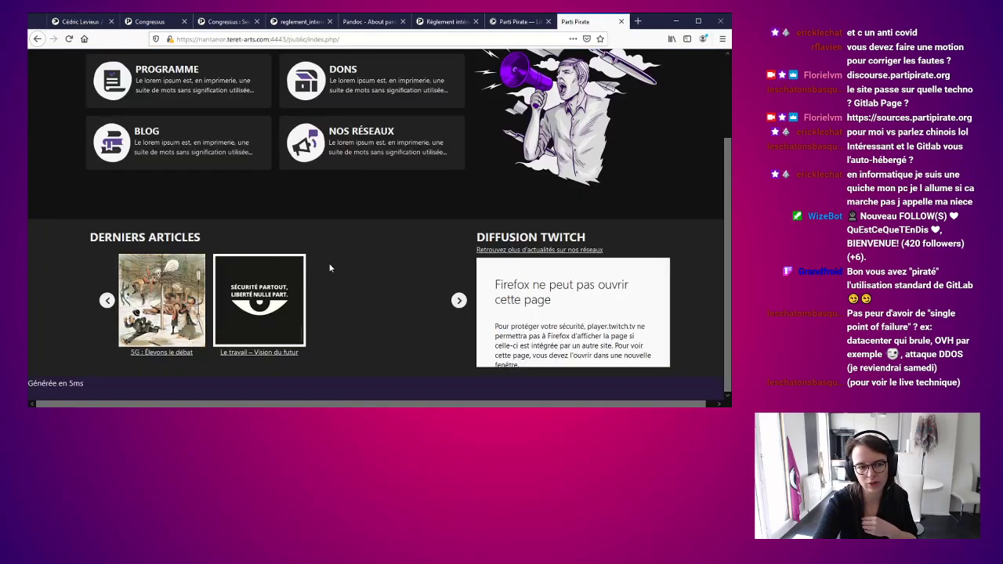
pyautogui.scroll(3, 347, 274)
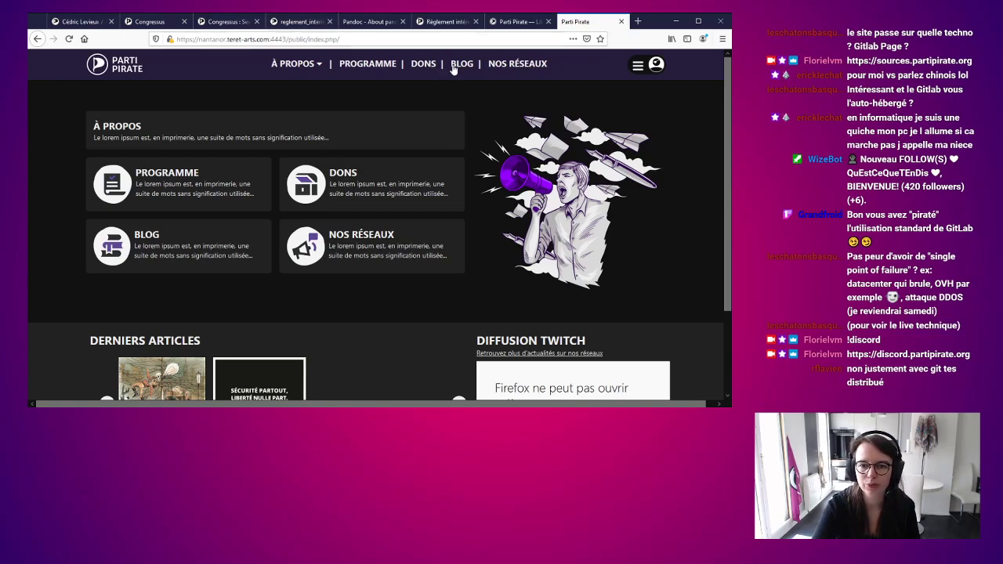
pyautogui.moveTo(321, 63)
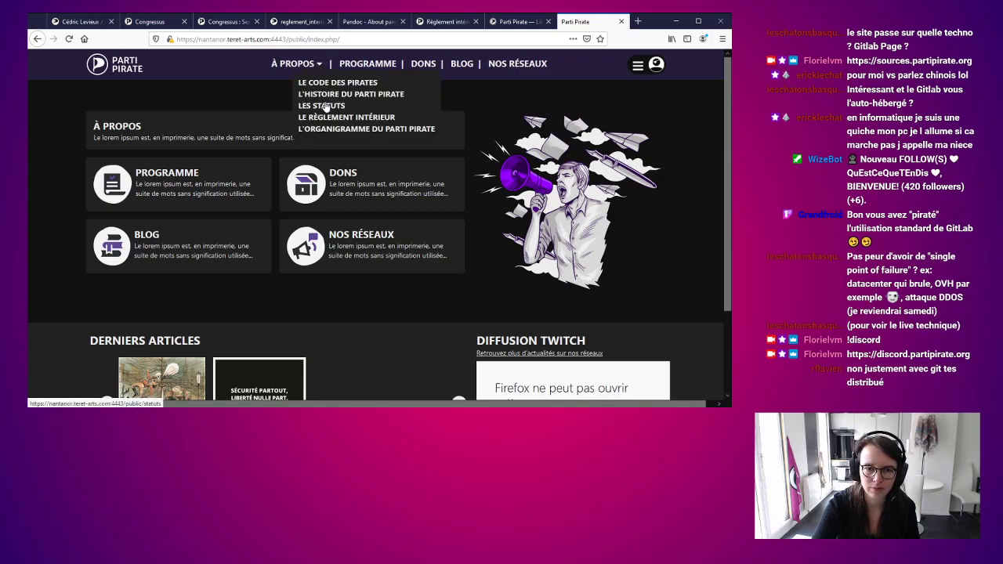
pyautogui.click(325, 106)
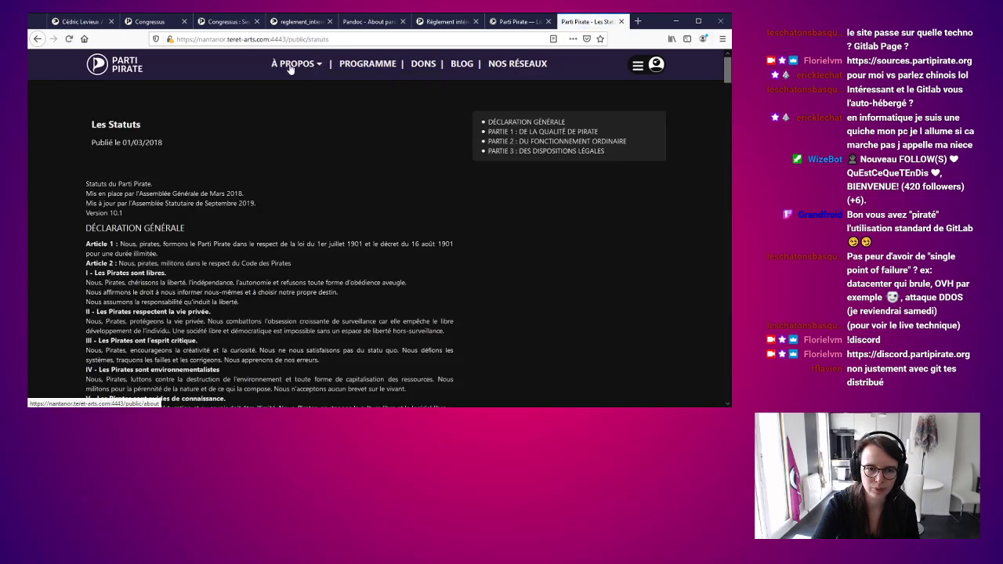
pyautogui.click(287, 64)
pyautogui.hotkey('alt', 'Left')
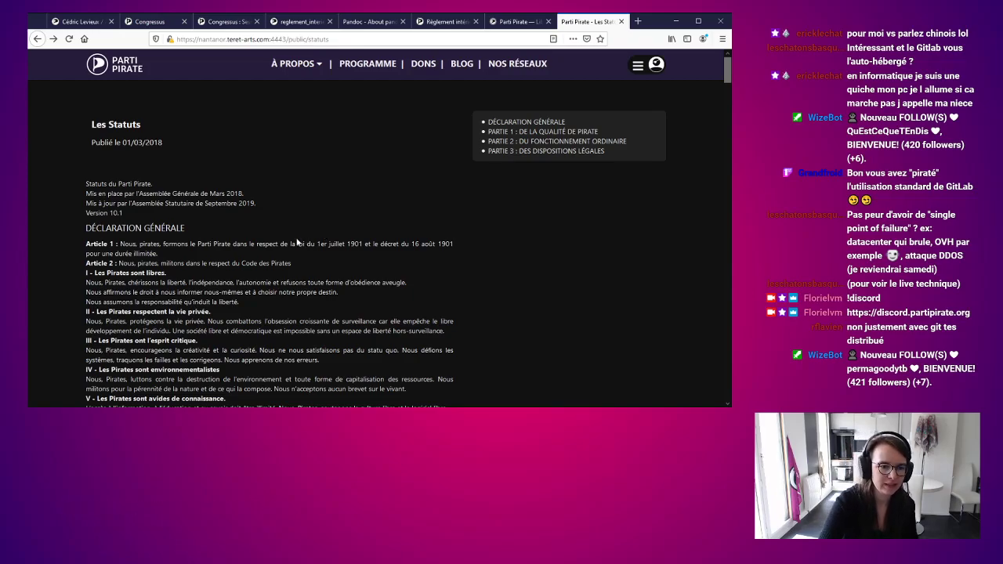
pyautogui.scroll(-5, 308, 241)
pyautogui.scroll(-4, 292, 240)
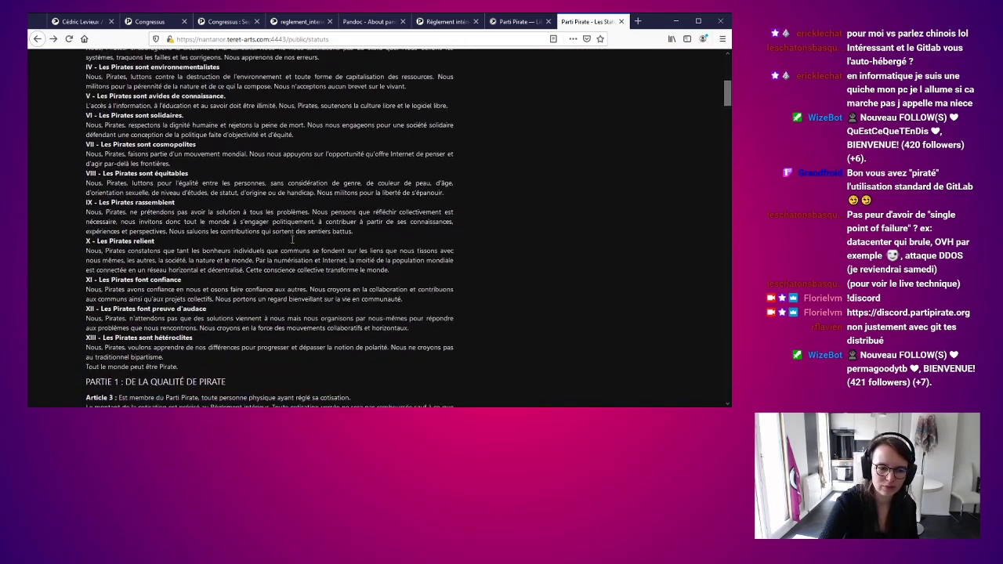
pyautogui.scroll(-15, 292, 244)
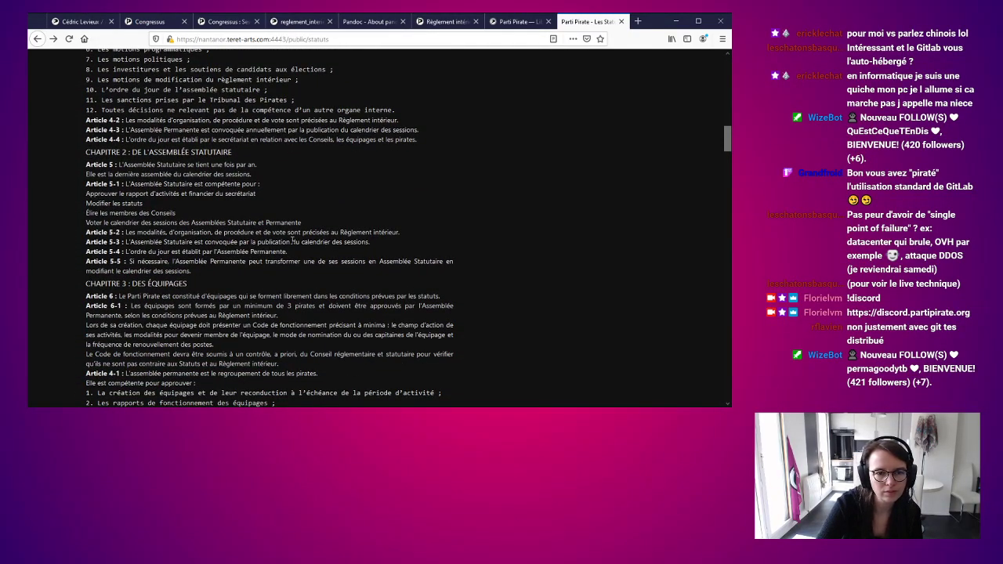
pyautogui.scroll(-9, 291, 242)
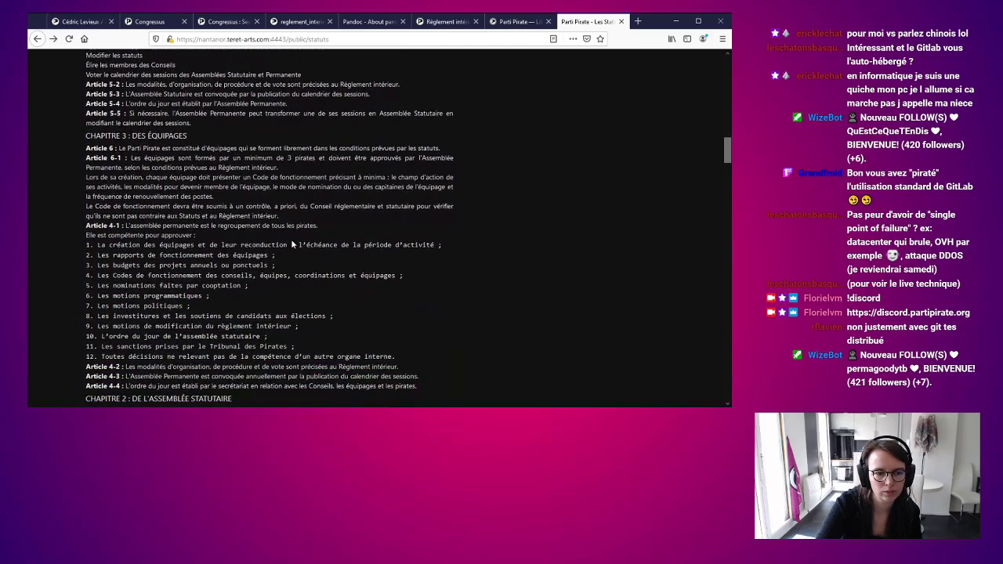
pyautogui.scroll(-12, 290, 243)
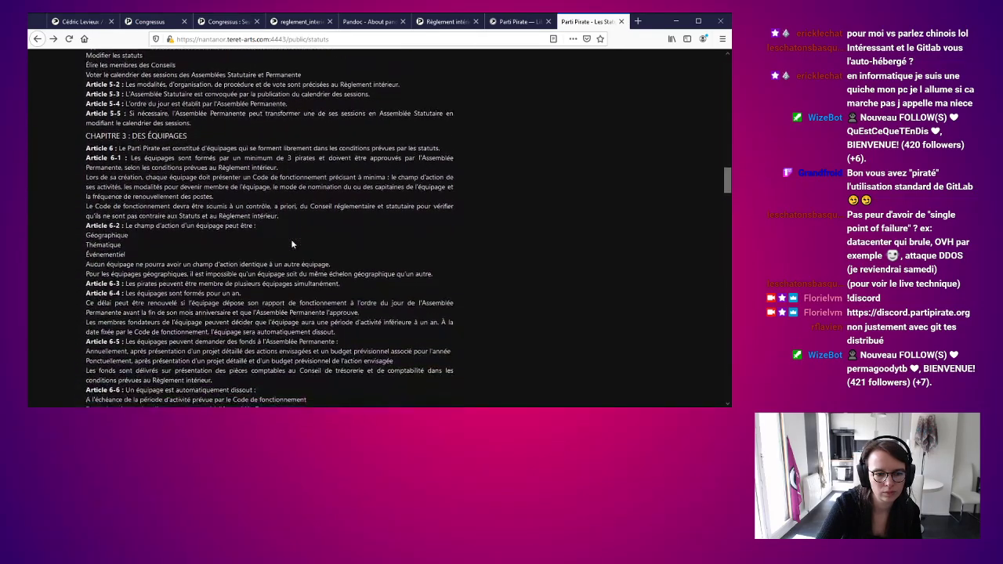
pyautogui.scroll(-18, 292, 241)
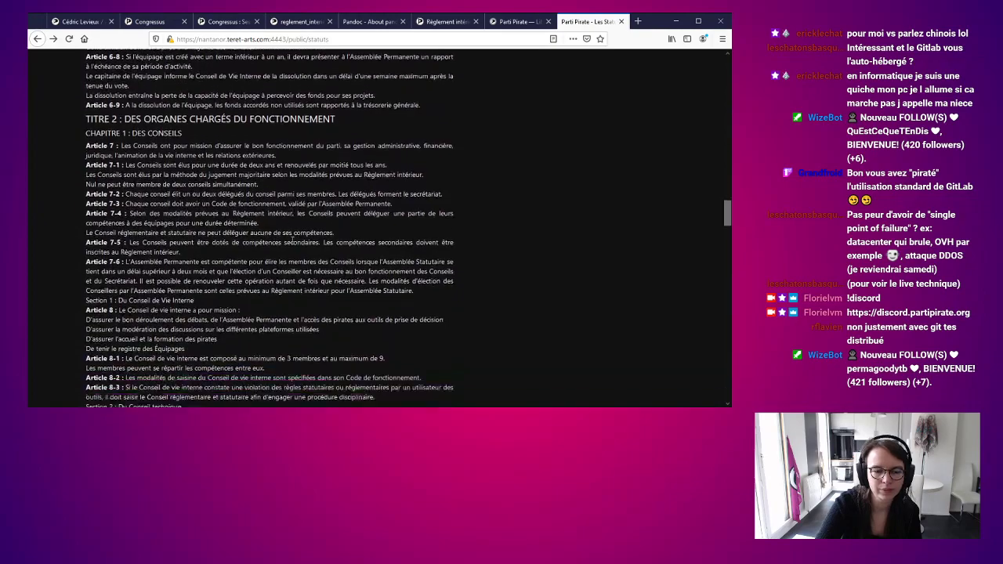
pyautogui.scroll(-12, 292, 240)
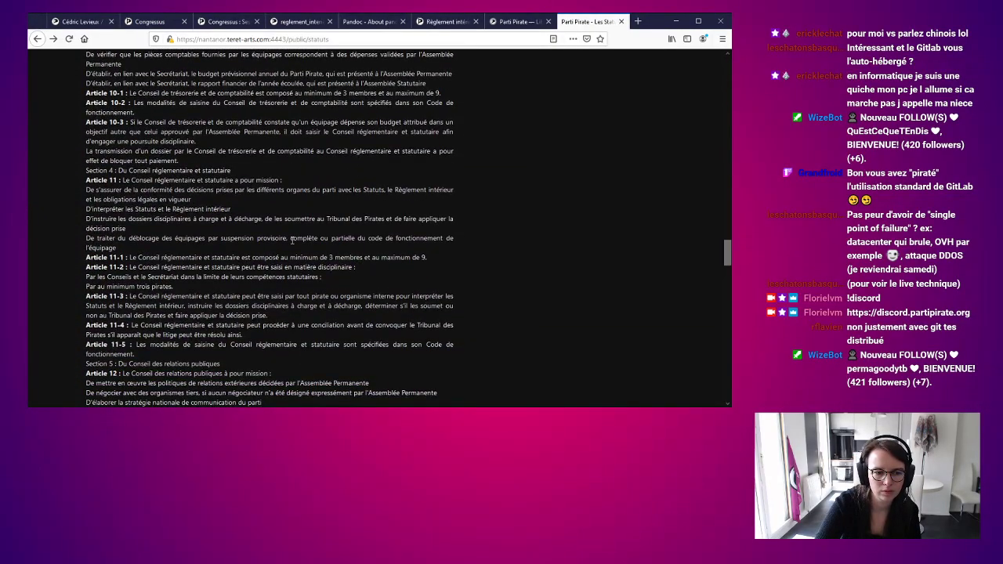
pyautogui.scroll(-2, 292, 240)
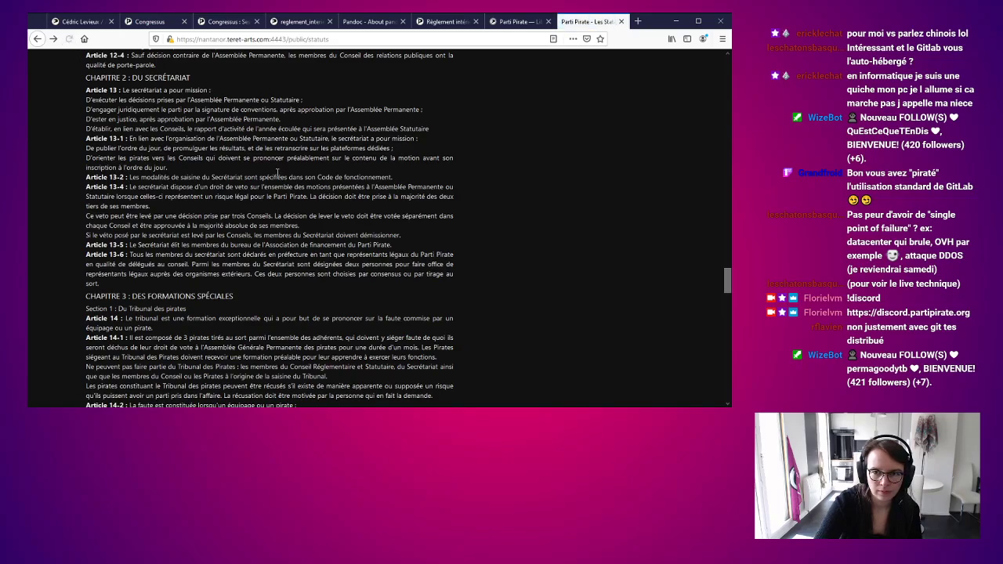
pyautogui.scroll(-10, 277, 188)
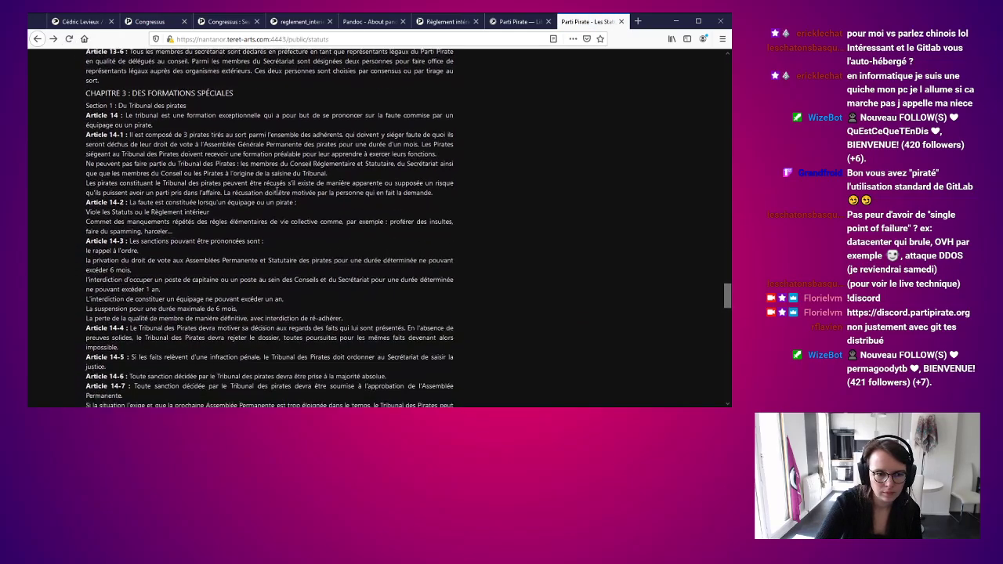
pyautogui.scroll(-10, 277, 196)
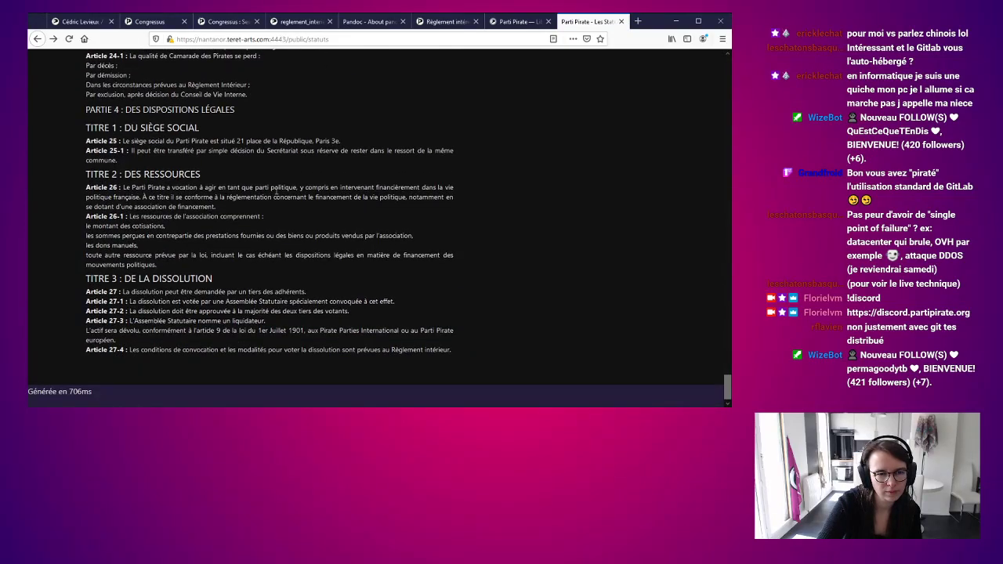
pyautogui.scroll(3, 276, 192)
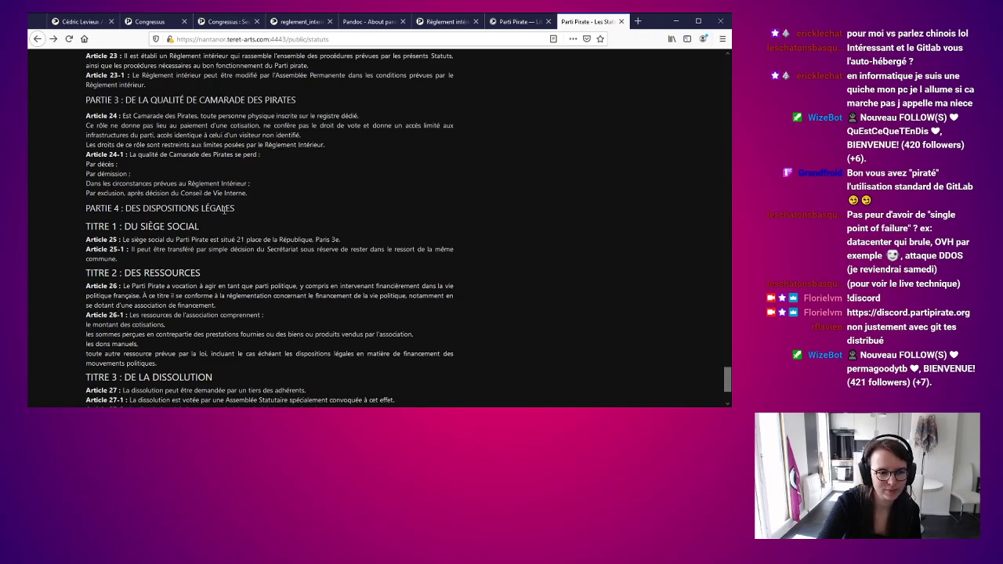
pyautogui.scroll(-3, 223, 213)
pyautogui.scroll(10, 224, 213)
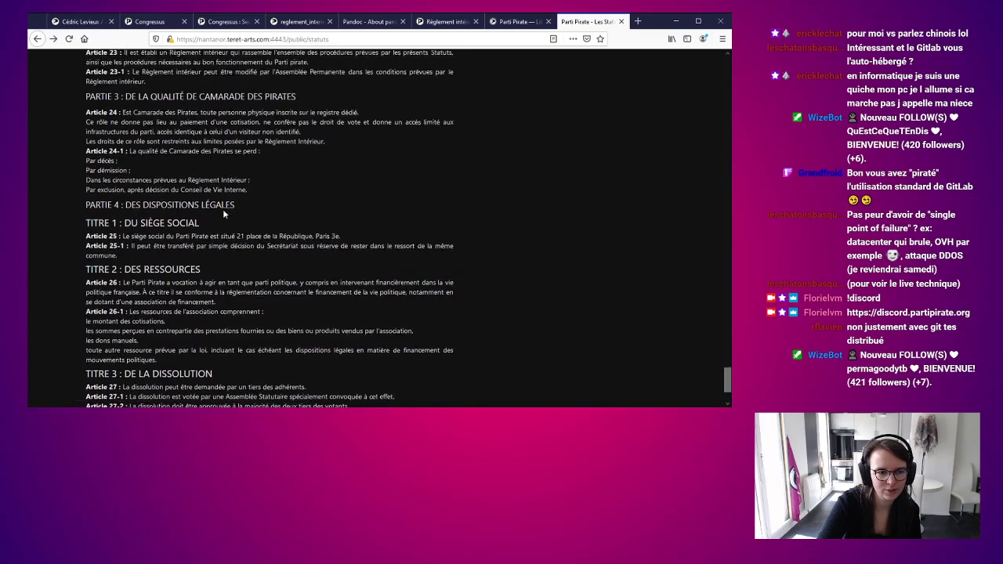
pyautogui.scroll(10, 224, 210)
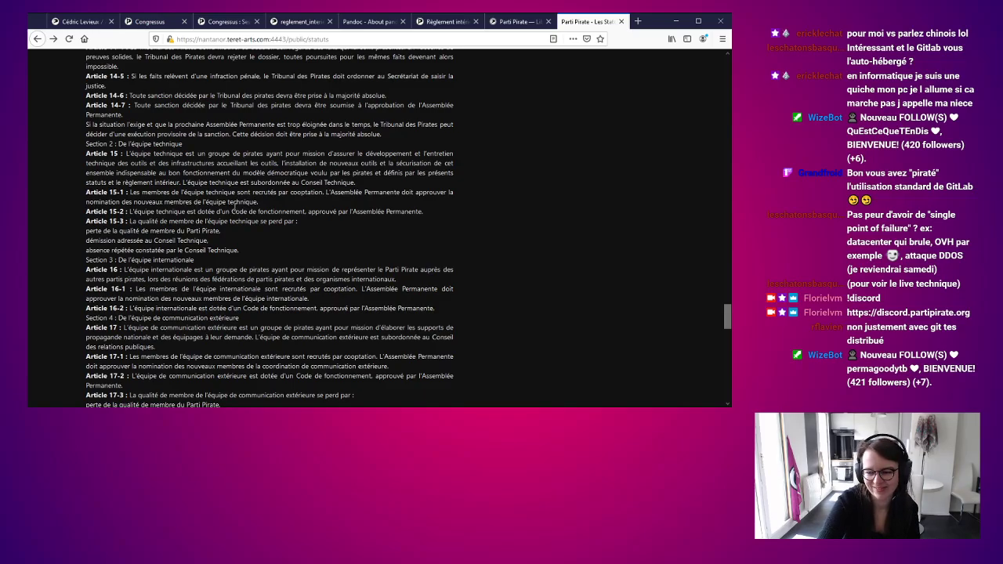
pyautogui.scroll(10, 235, 205)
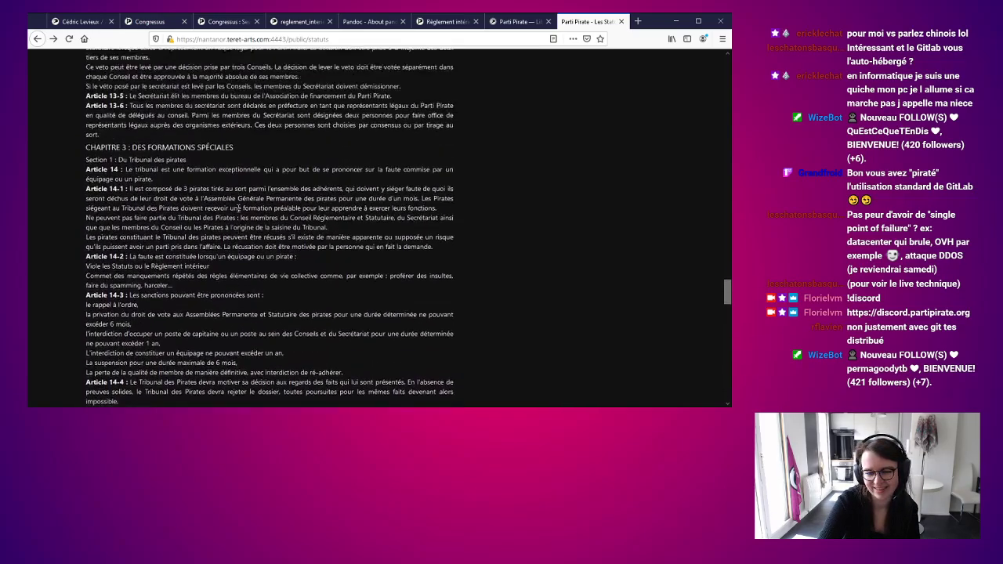
pyautogui.scroll(10, 238, 209)
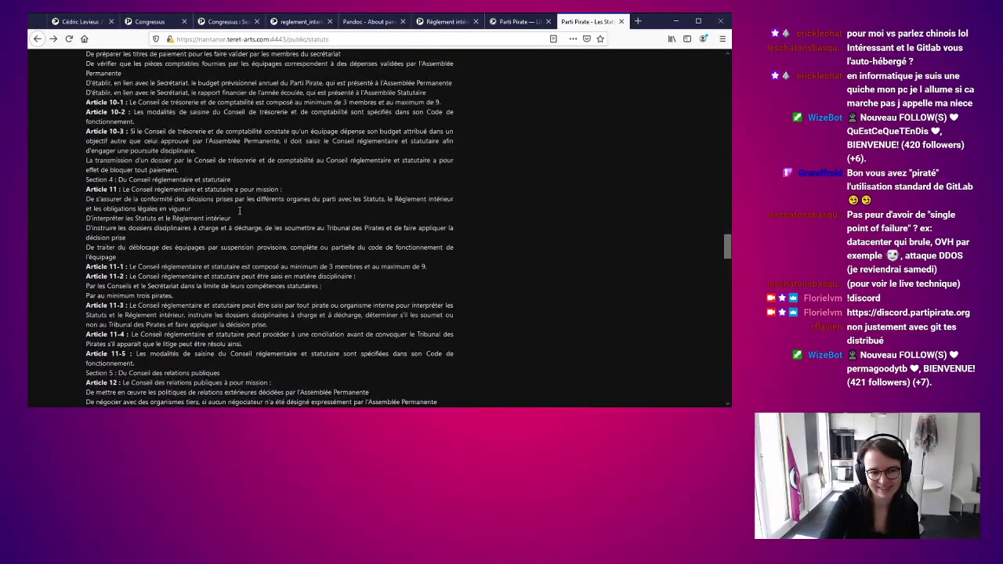
pyautogui.scroll(10, 240, 215)
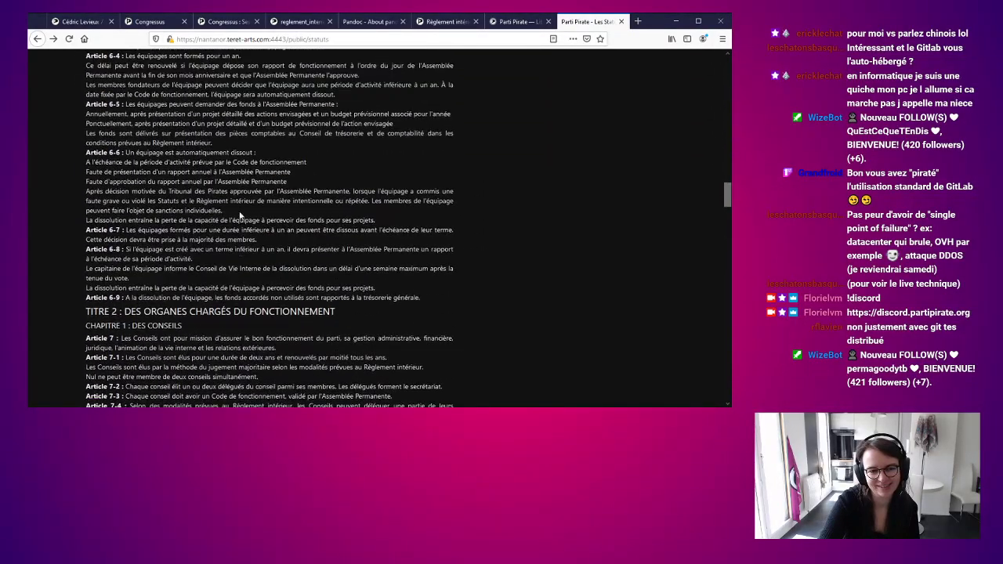
pyautogui.scroll(15, 240, 214)
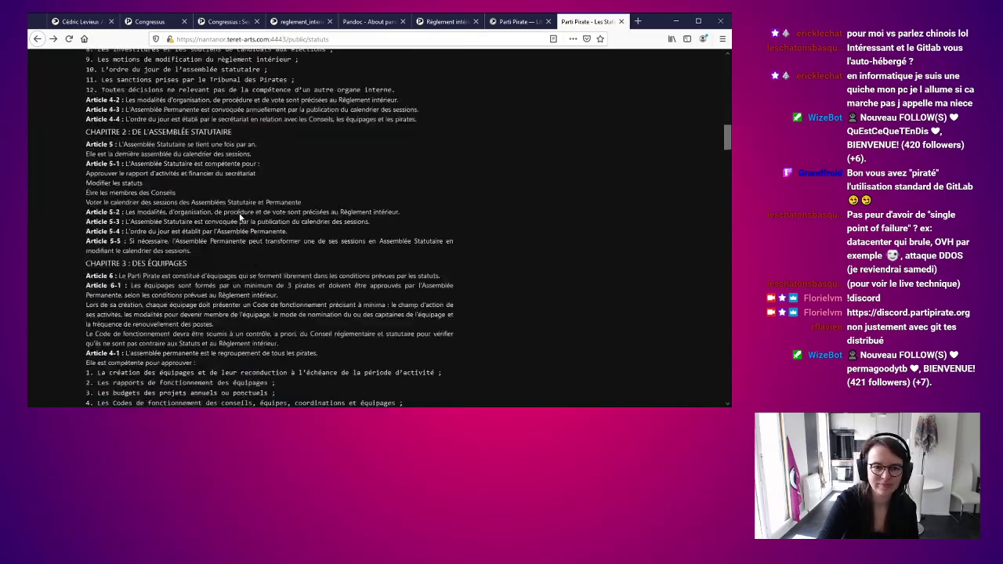
pyautogui.scroll(10, 240, 213)
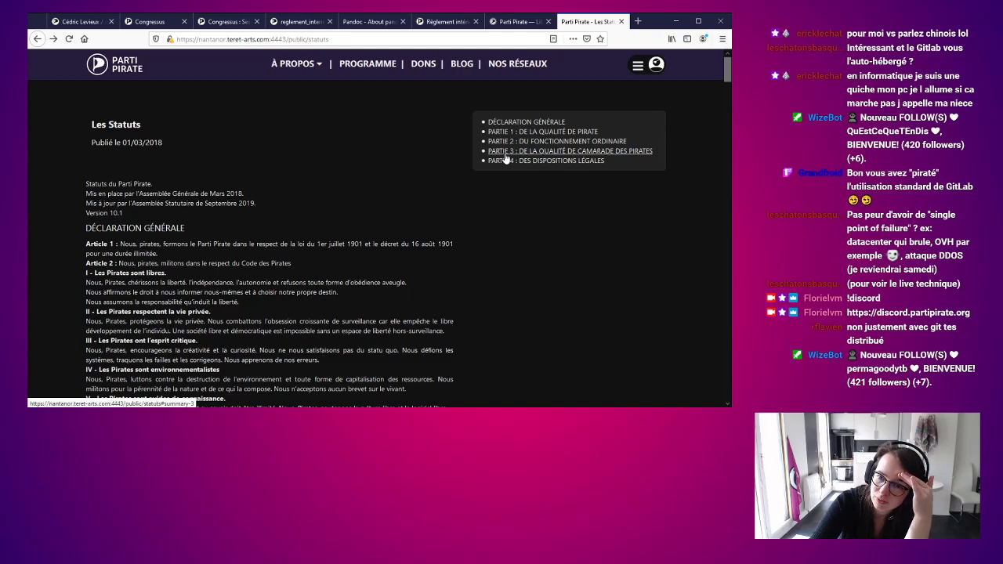
pyautogui.click(505, 151)
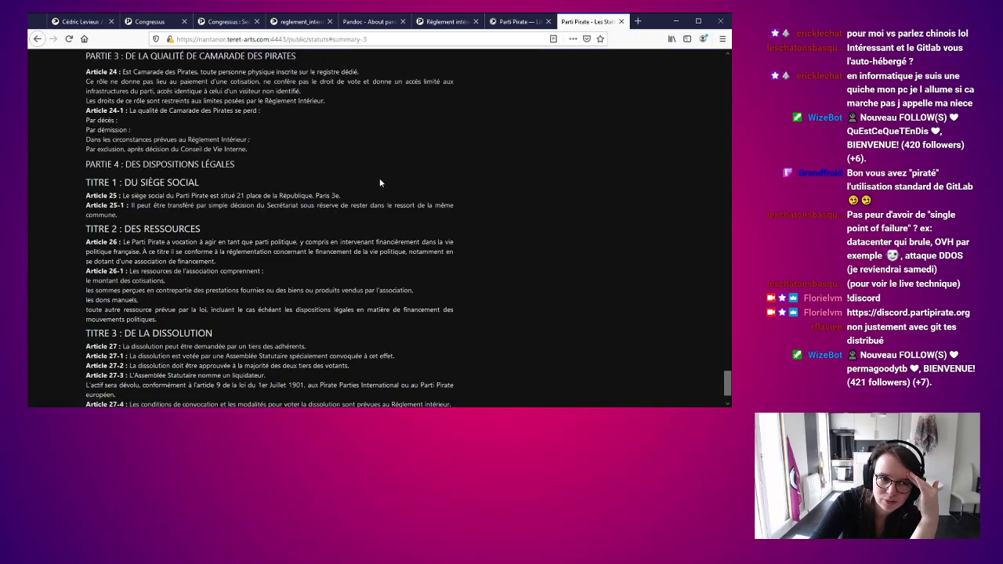
pyautogui.scroll(3, 378, 179)
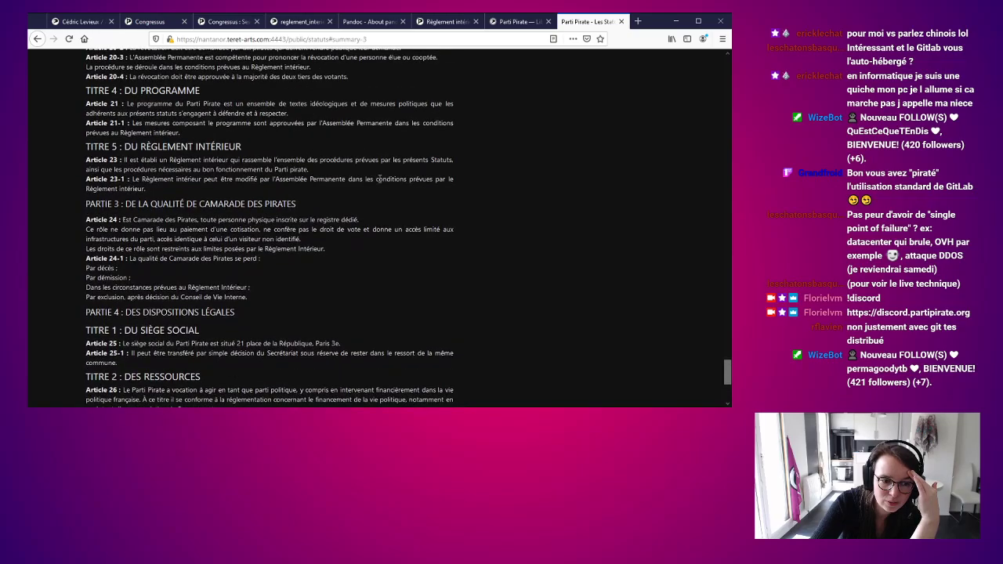
pyautogui.scroll(2, 173, 311)
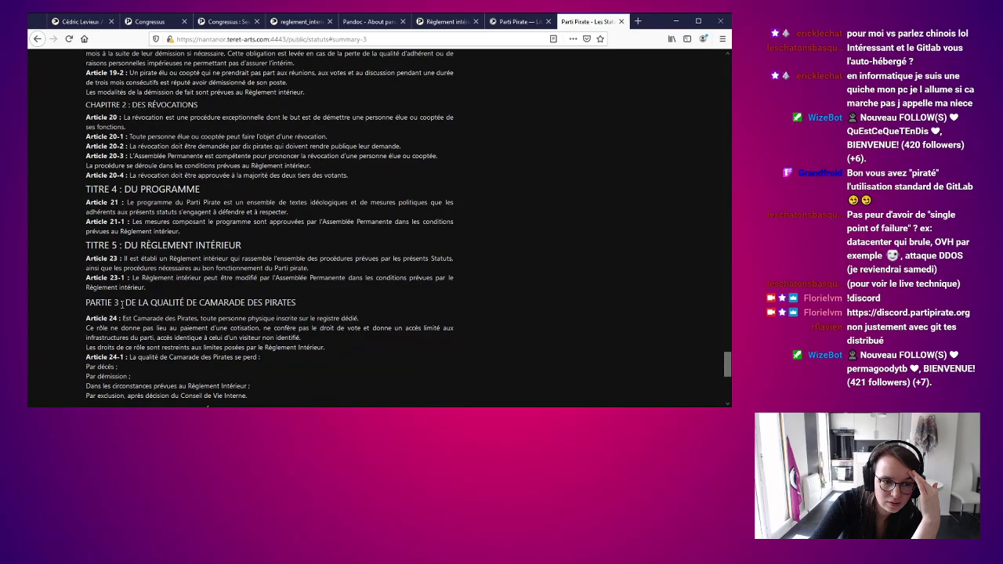
pyautogui.scroll(3, 121, 304)
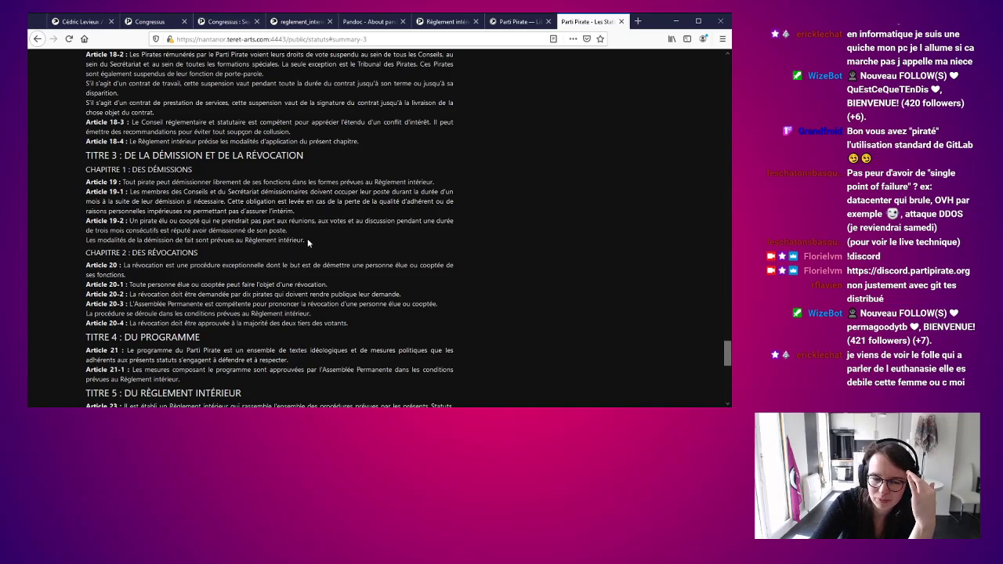
pyautogui.scroll(3, 307, 238)
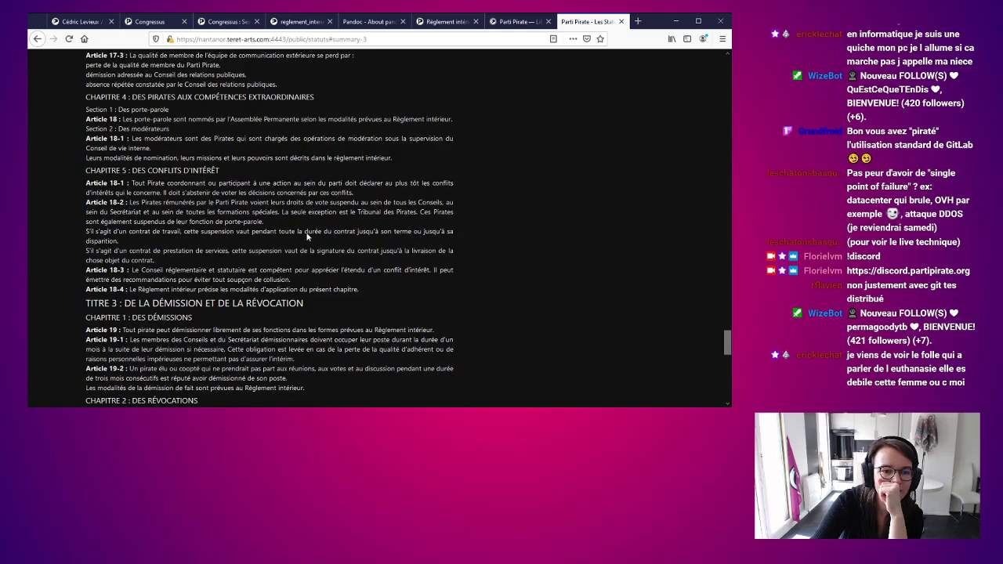
pyautogui.scroll(10, 307, 236)
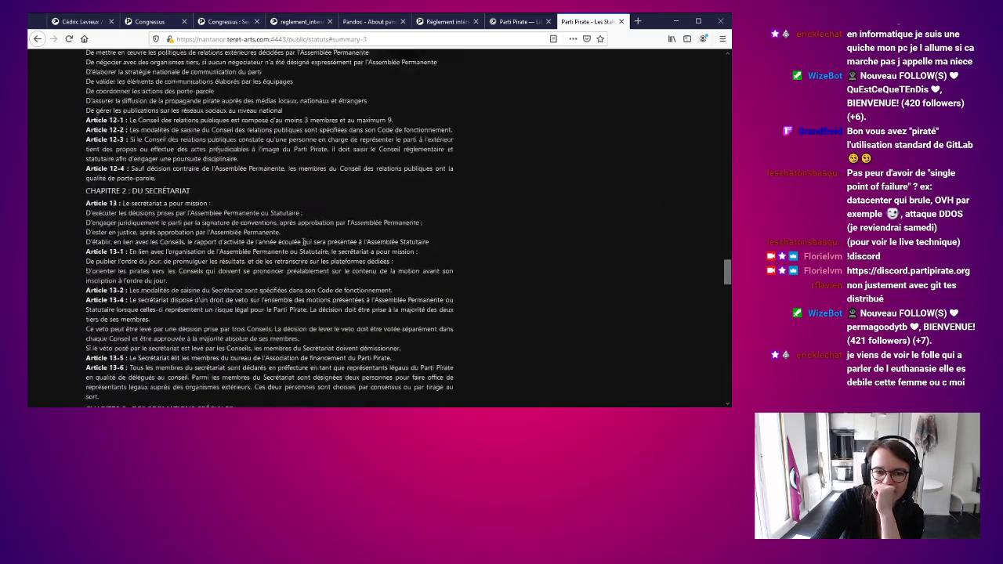
pyautogui.scroll(15, 302, 243)
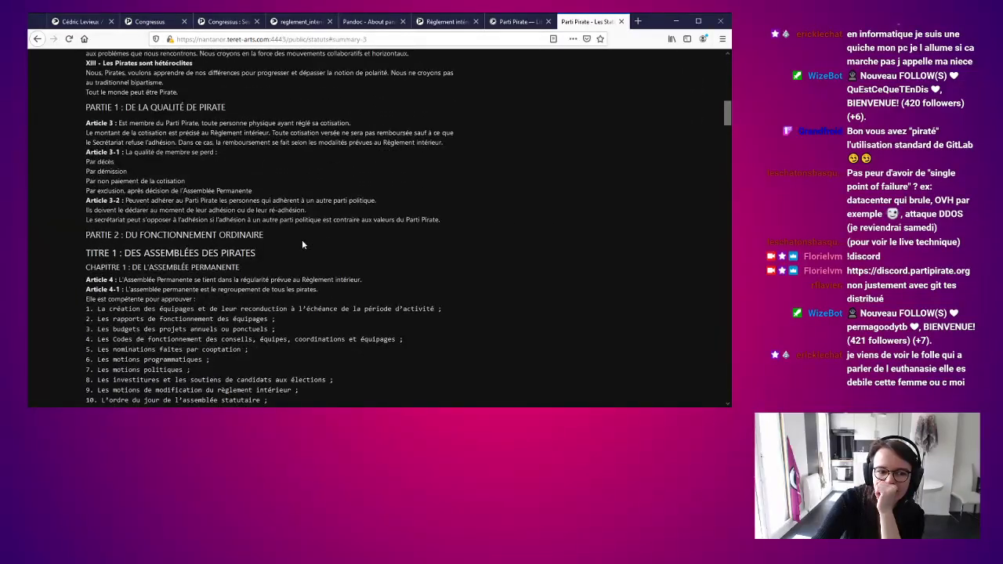
pyautogui.scroll(5, 303, 244)
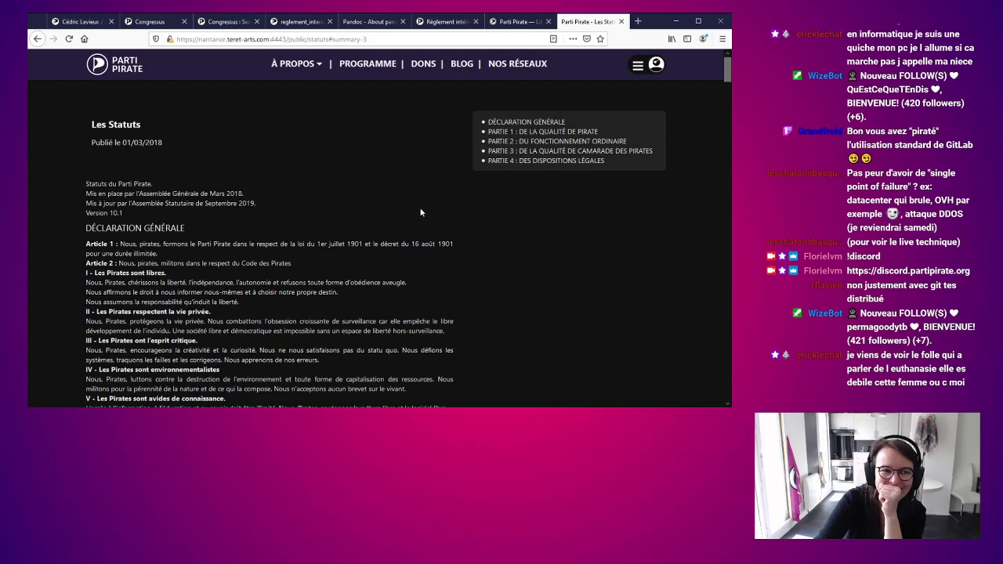
pyautogui.scroll(-1, 395, 210)
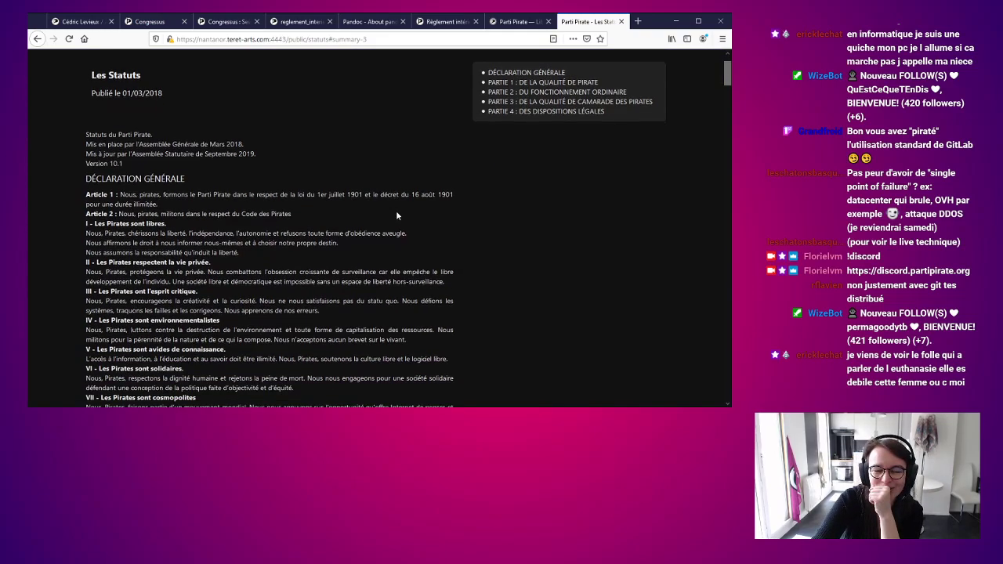
pyautogui.click(639, 22)
# - Search Google for 'twitter', open Twitter's sign-in page, and fill in the saved login details
pyautogui.write('twitter')
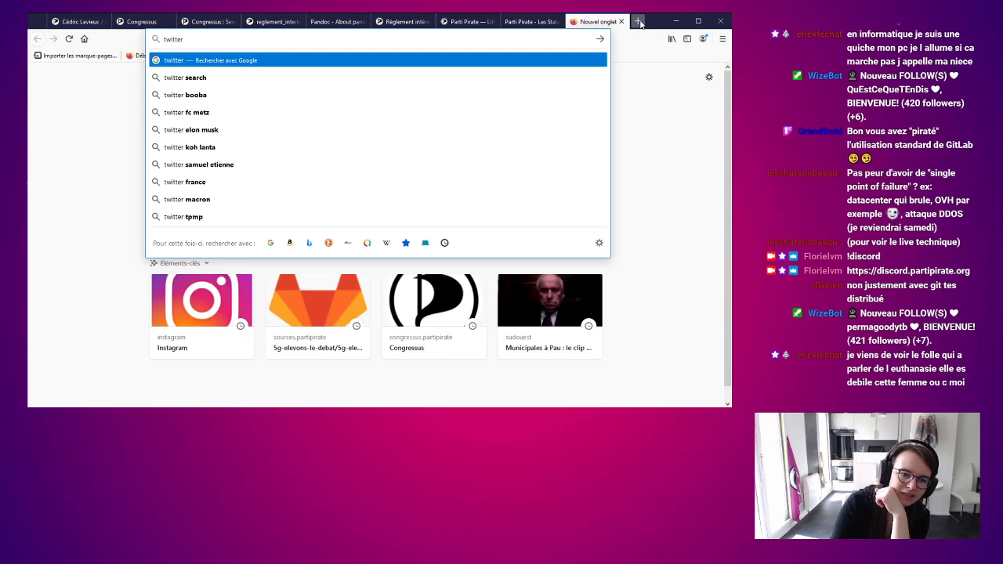
pyautogui.press('Return')
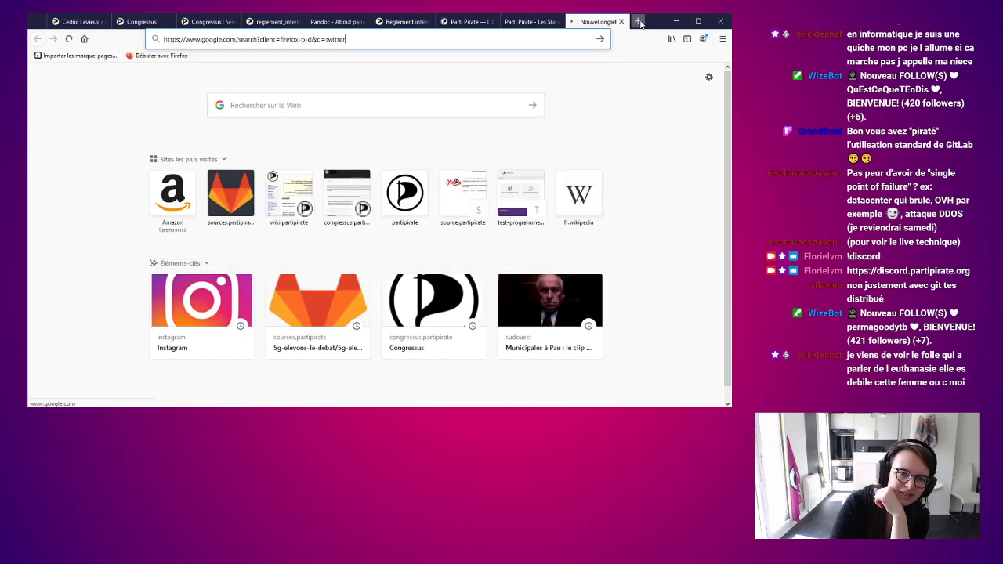
pyautogui.click(168, 156)
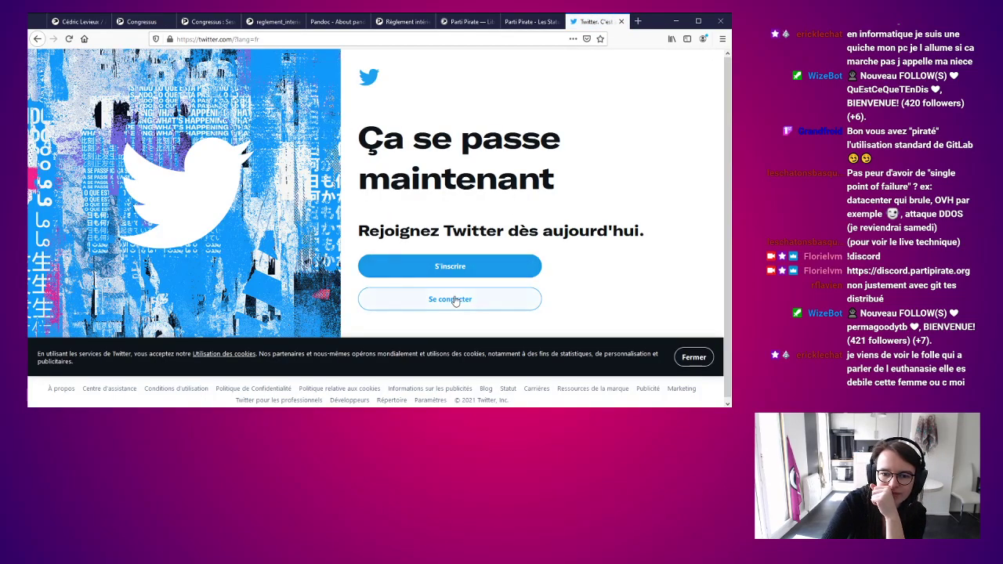
pyautogui.click(450, 297)
pyautogui.click(352, 172)
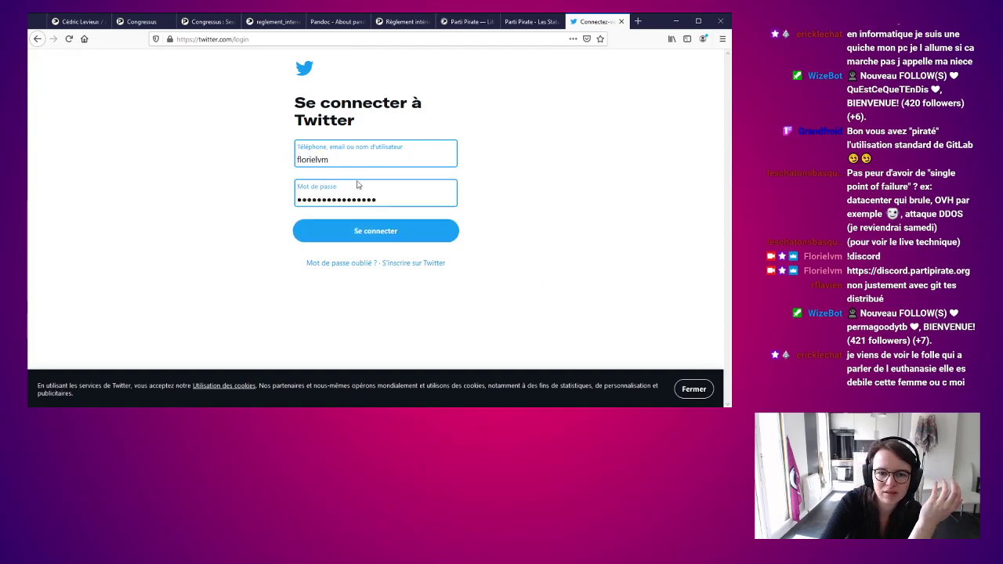
# - Sign in to Twitter with the autofilled credentials and enter the SMS verification code to reach the home feed
pyautogui.click(358, 231)
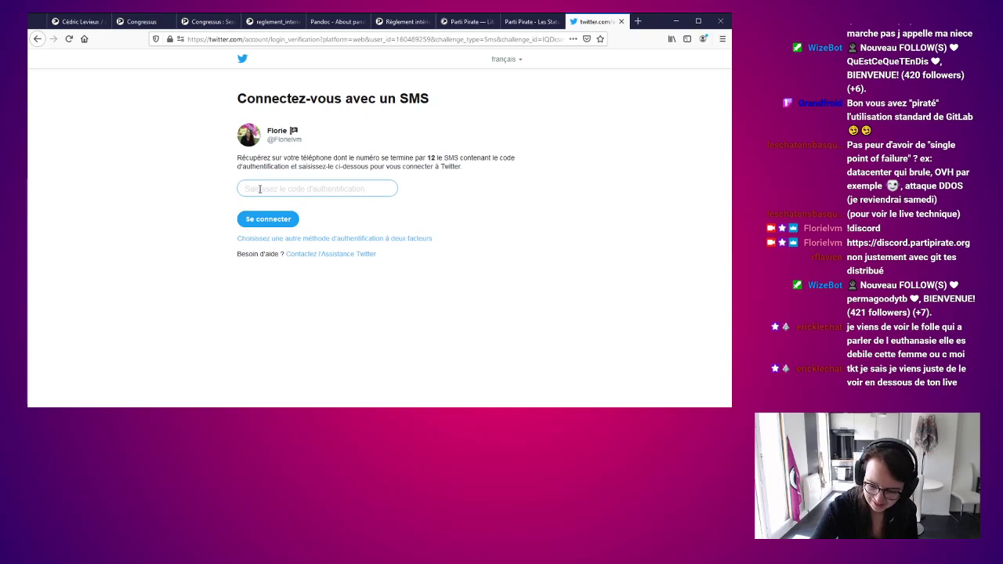
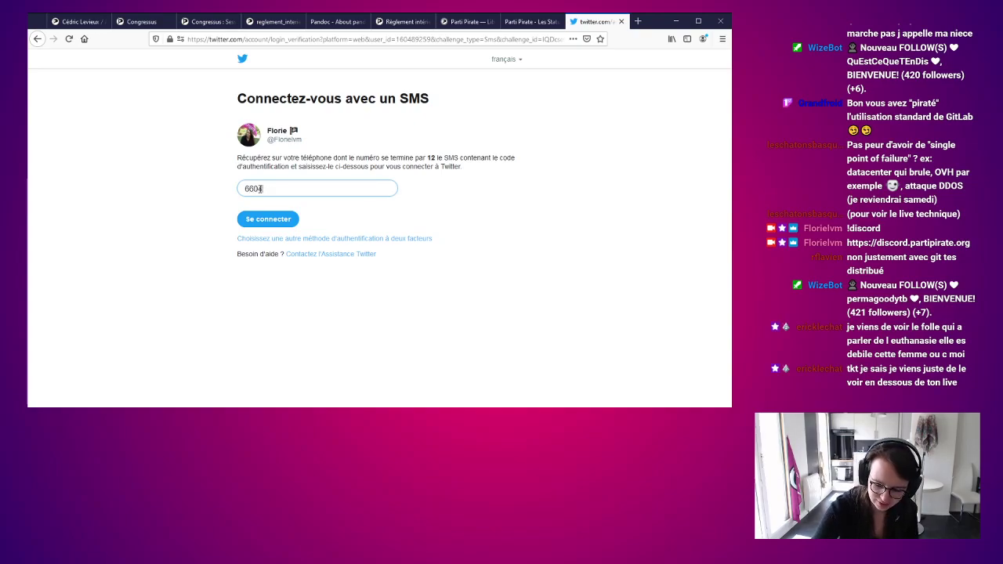
pyautogui.press('Return')
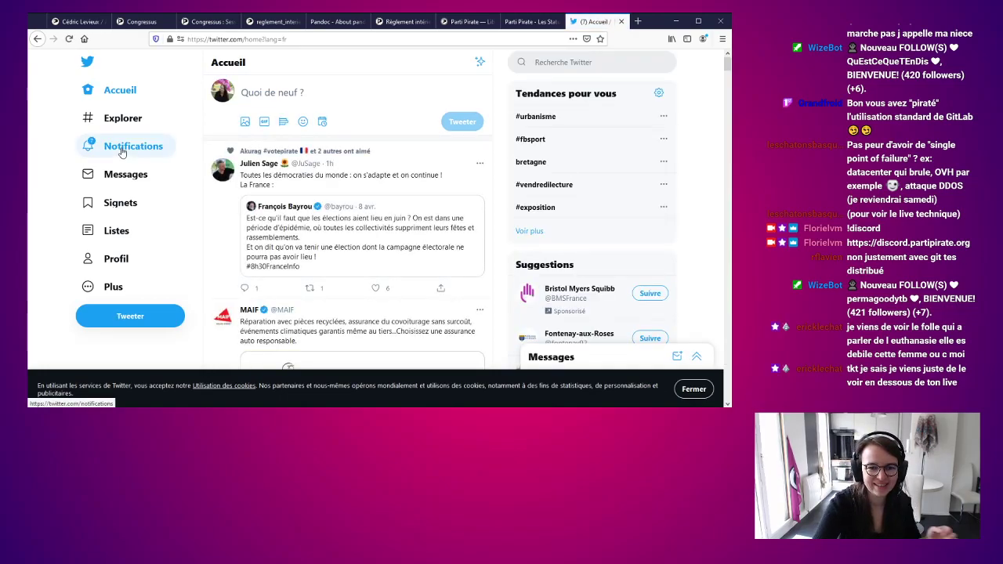
# - Glance at notifications, then search 'farl' and open the Parti Pirate spokesperson's profile
pyautogui.click(122, 149)
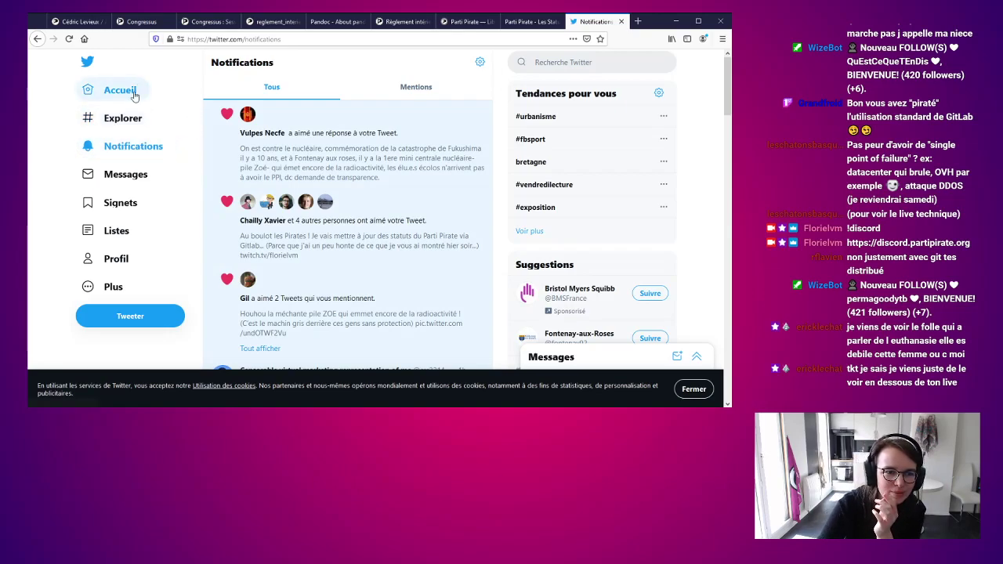
pyautogui.click(120, 90)
pyautogui.click(572, 62)
pyautogui.write('f')
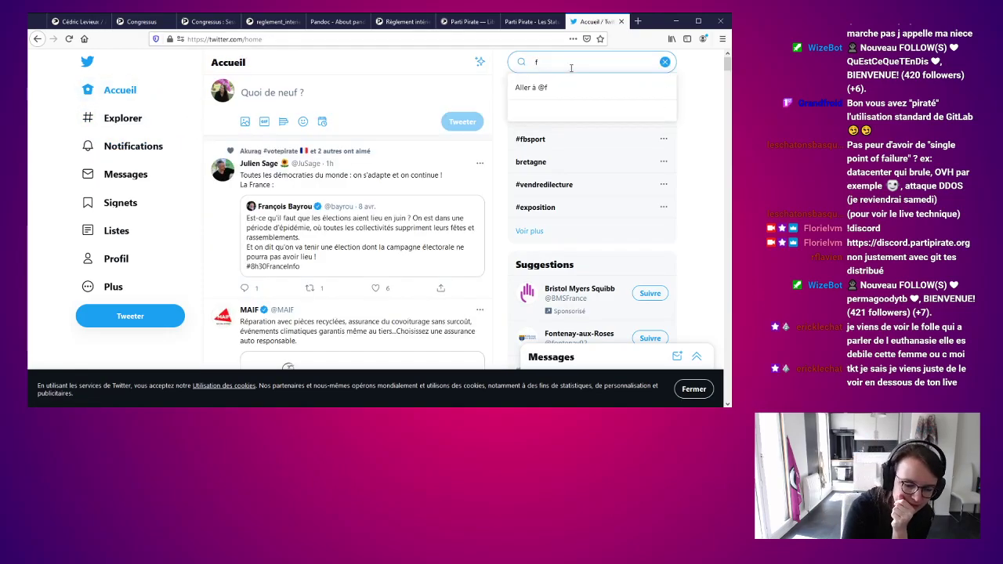
pyautogui.write('are')
pyautogui.press('BackSpace')
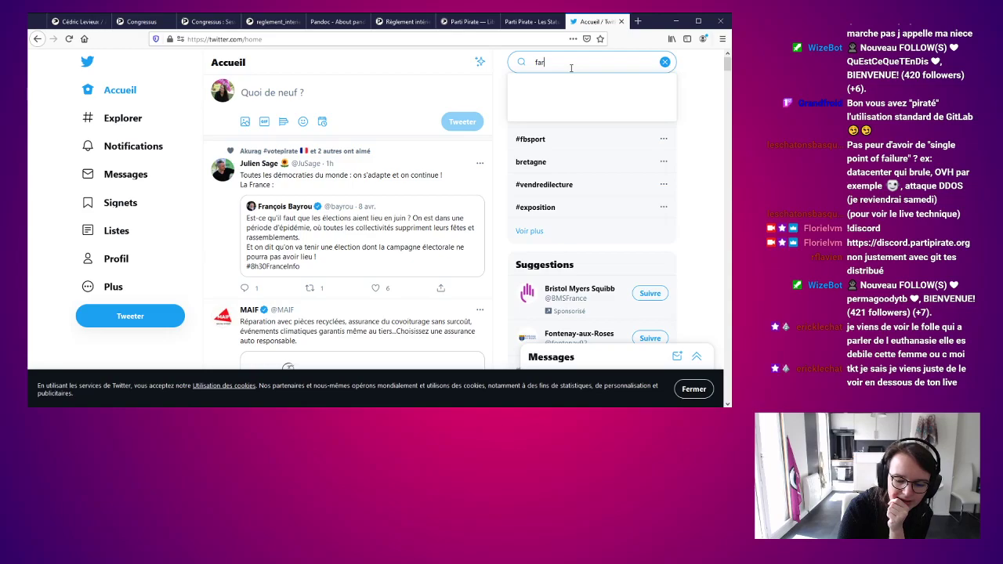
pyautogui.write('l')
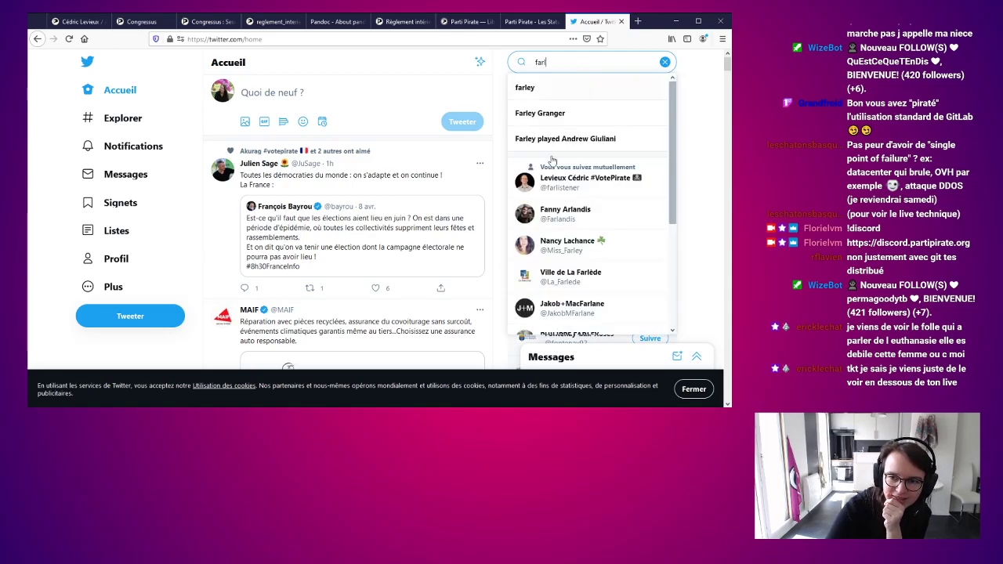
pyautogui.click(551, 183)
# - Scroll the spokesperson's feed and open the '*Placez ici une insulte*' tweet on its own page
pyautogui.scroll(-8, 398, 231)
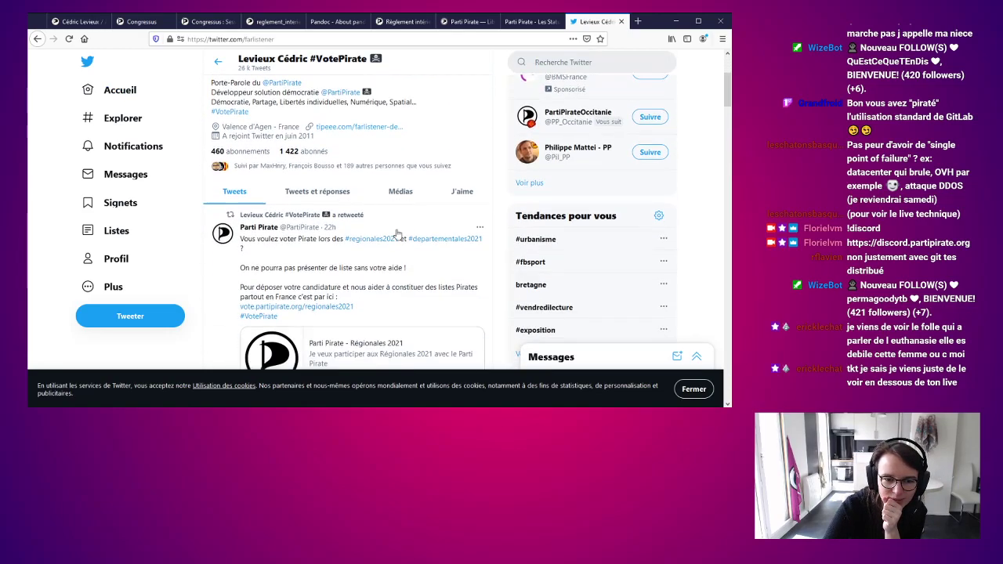
pyautogui.scroll(-10, 398, 235)
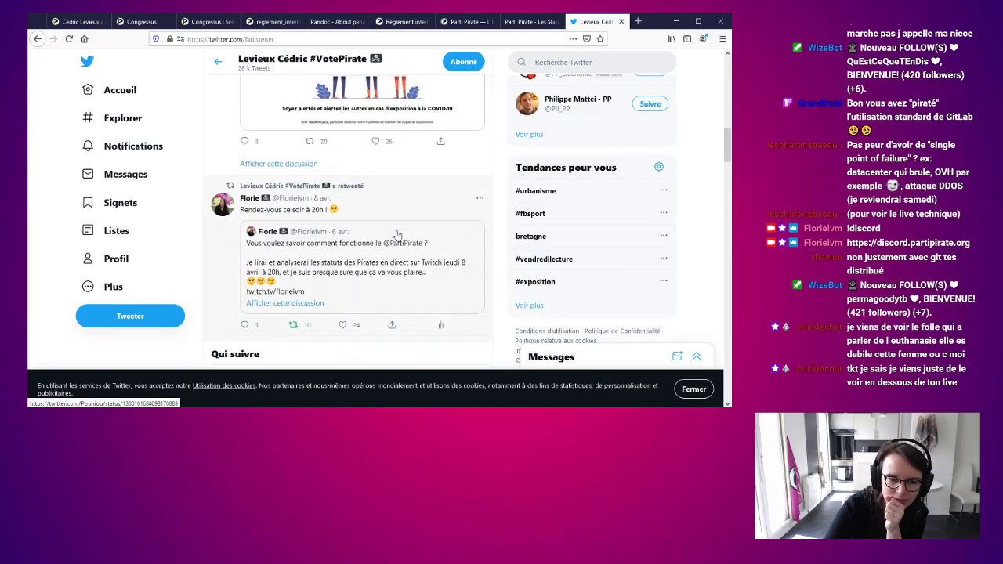
pyautogui.scroll(-4, 398, 235)
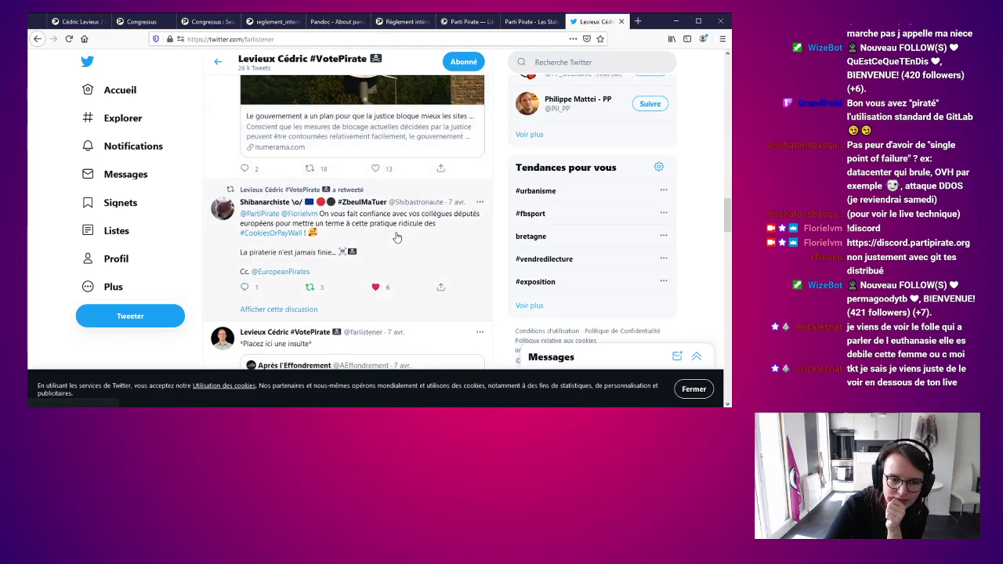
pyautogui.click(330, 201)
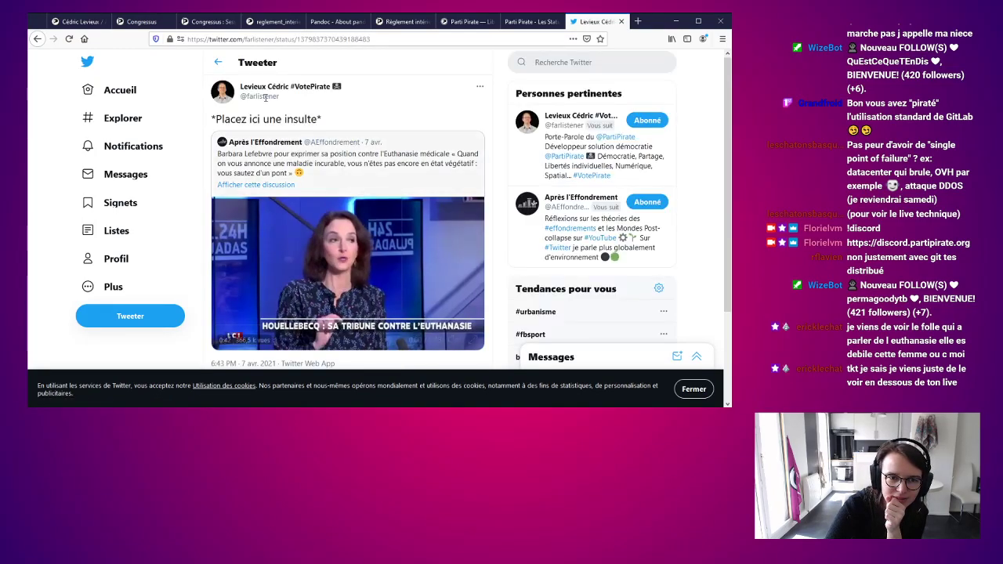
pyautogui.hotkey('ctrl', 'l')
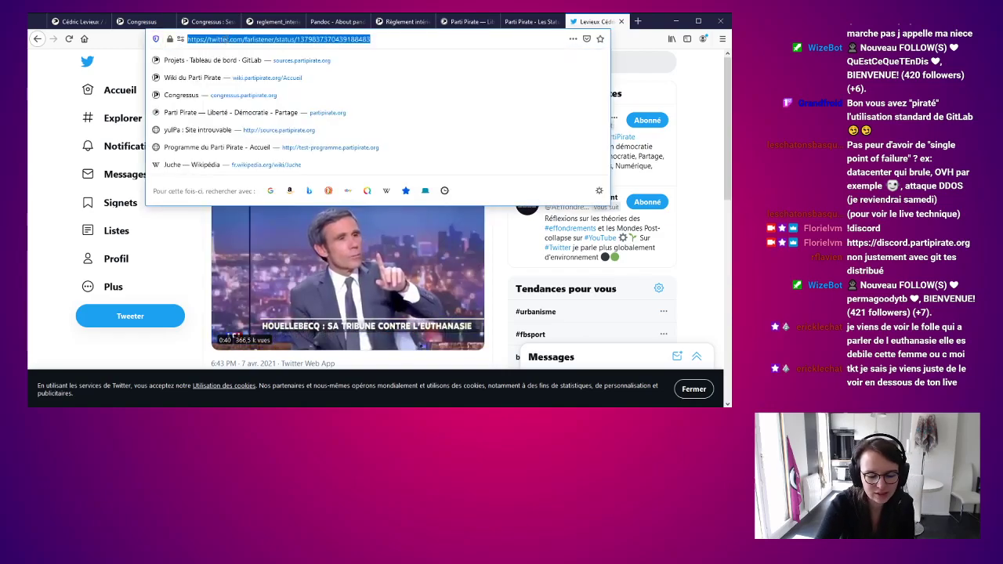
pyautogui.click(195, 253)
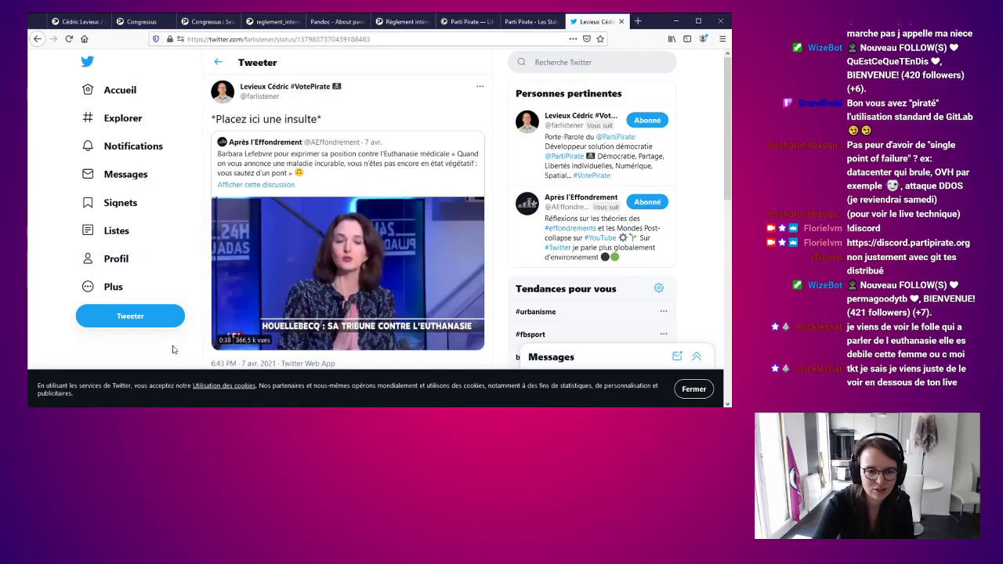
pyautogui.scroll(-2, 372, 268)
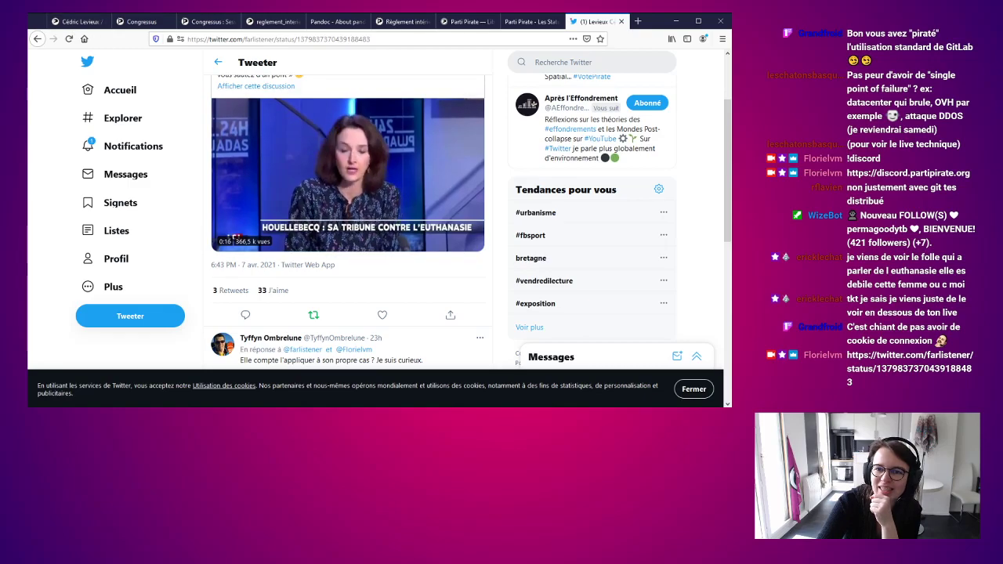
# - Close the Twitter tab, returning to the Parti Pirate 'Les Statuts' page, and open a new tab
pyautogui.click(621, 22)
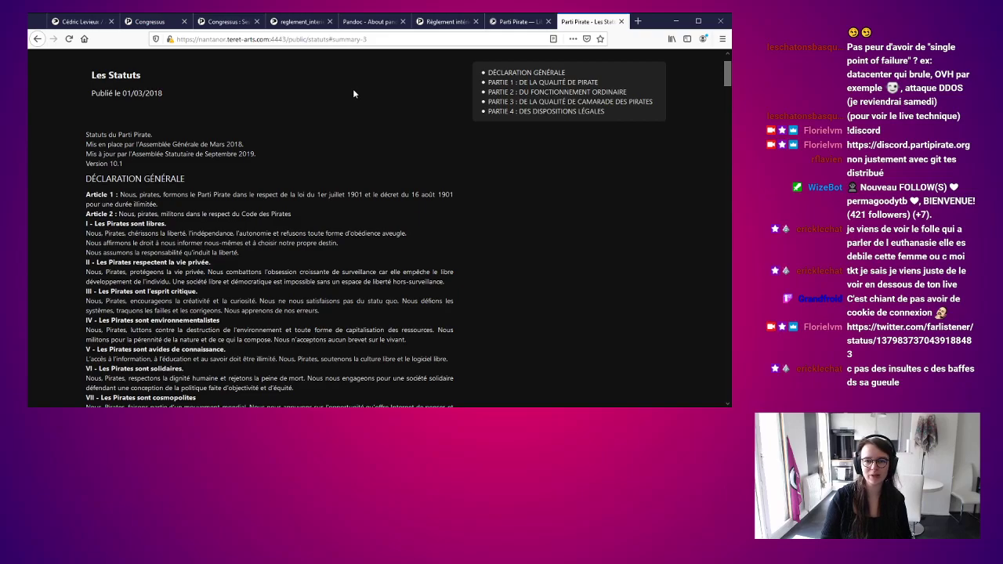
pyautogui.click(636, 21)
# - Search the web for 'framapad' and open the Framapad home page
pyautogui.click(473, 40)
pyautogui.write('fr')
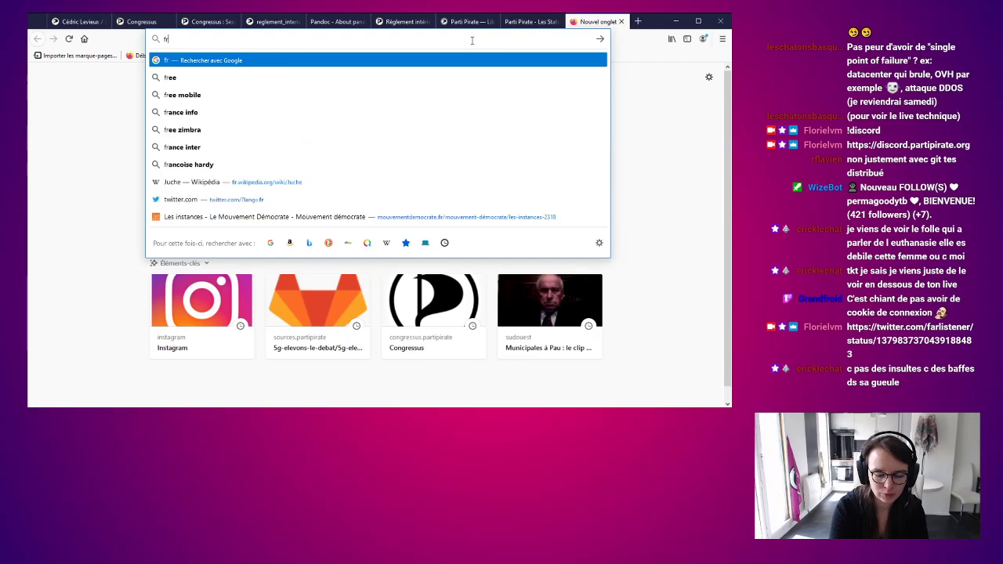
pyautogui.write('amap')
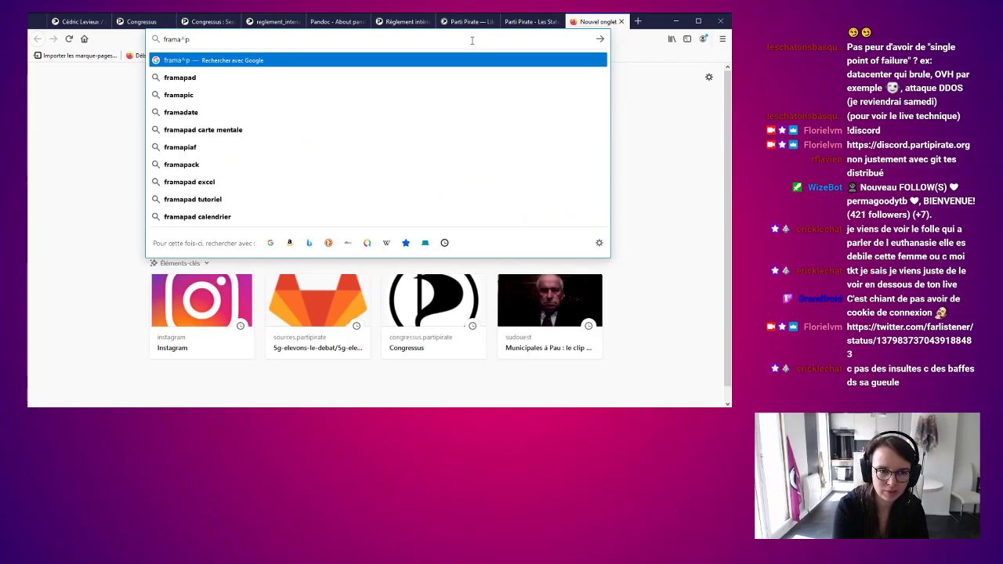
pyautogui.press('BackSpace')
pyautogui.write('pad')
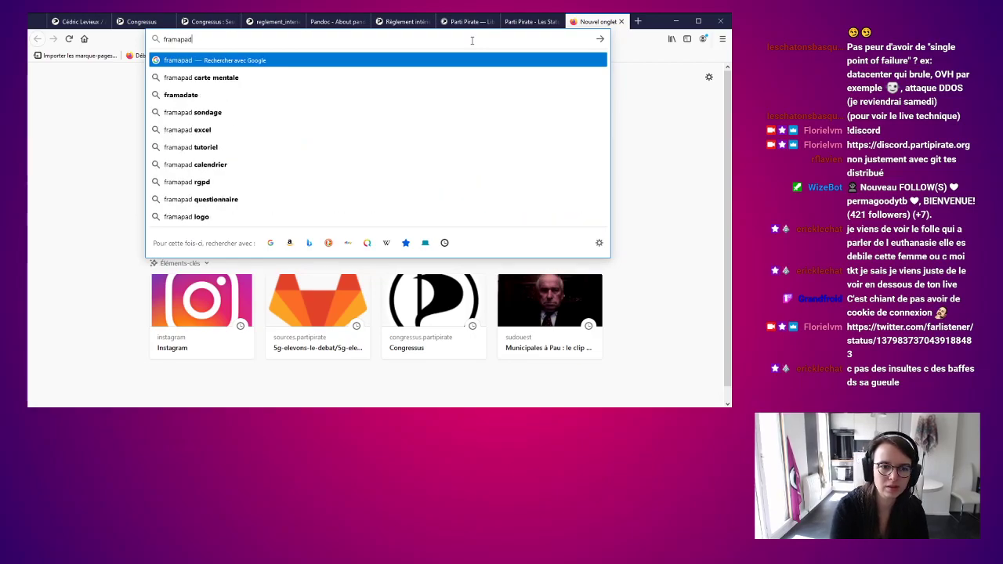
pyautogui.press('Return')
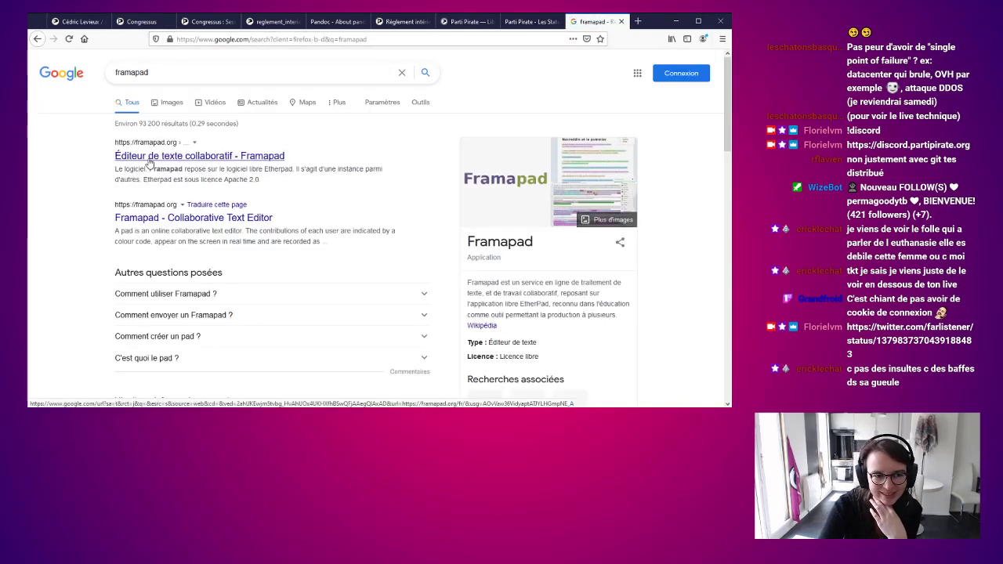
pyautogui.click(150, 160)
# - Sign in to MyPads with the original account's saved credentials
pyautogui.scroll(-5, 478, 258)
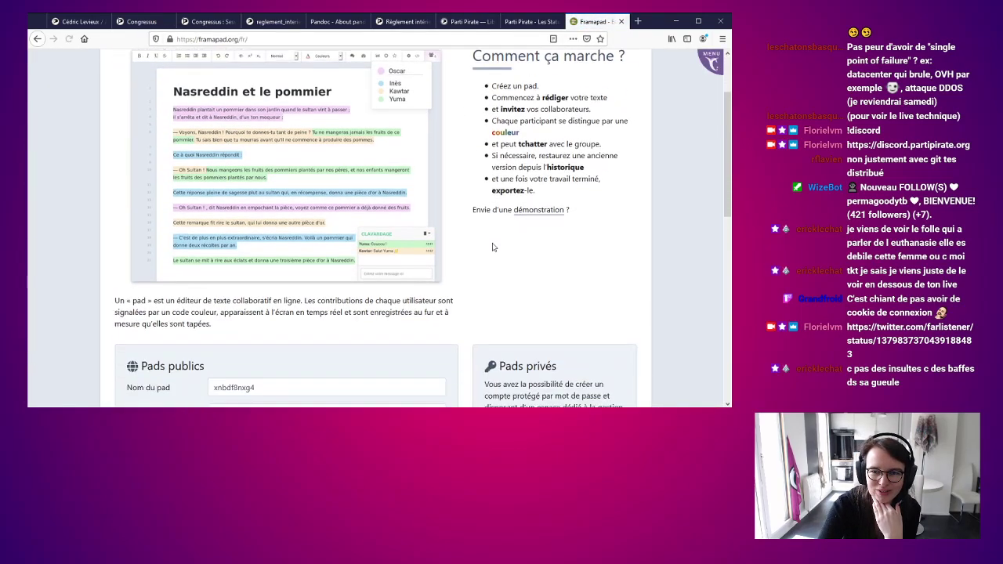
pyautogui.click(528, 341)
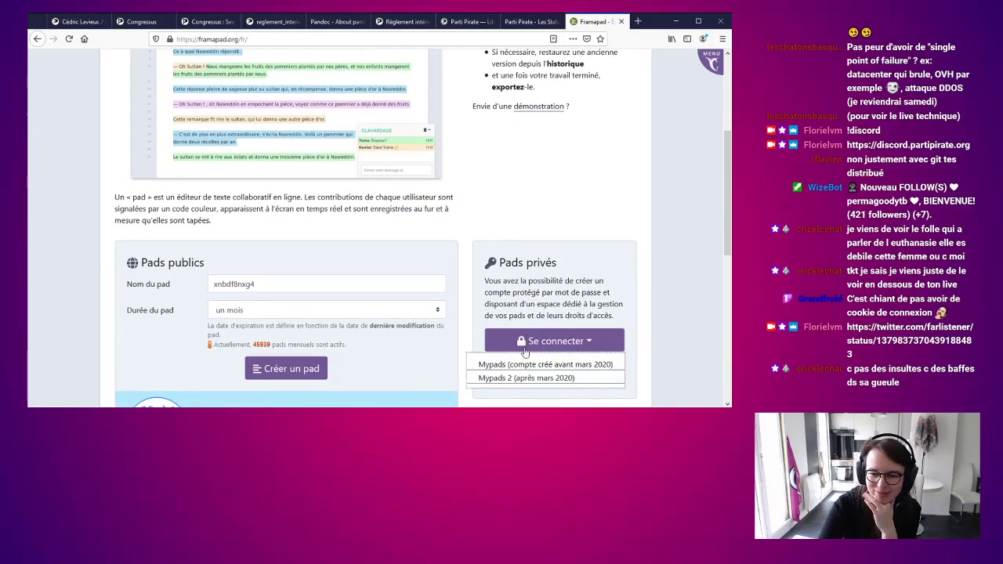
pyautogui.click(501, 364)
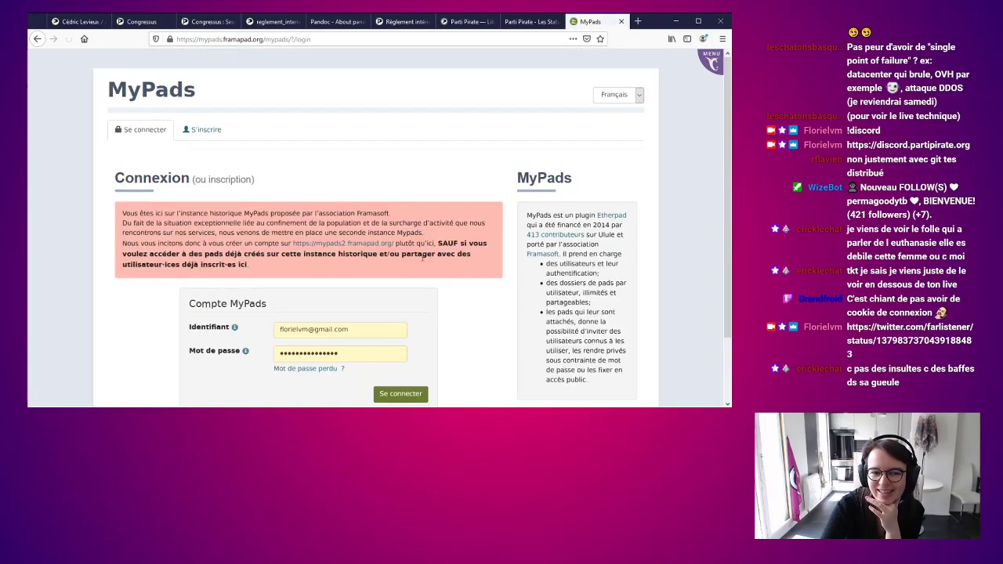
pyautogui.scroll(-1, 392, 349)
pyautogui.click(401, 344)
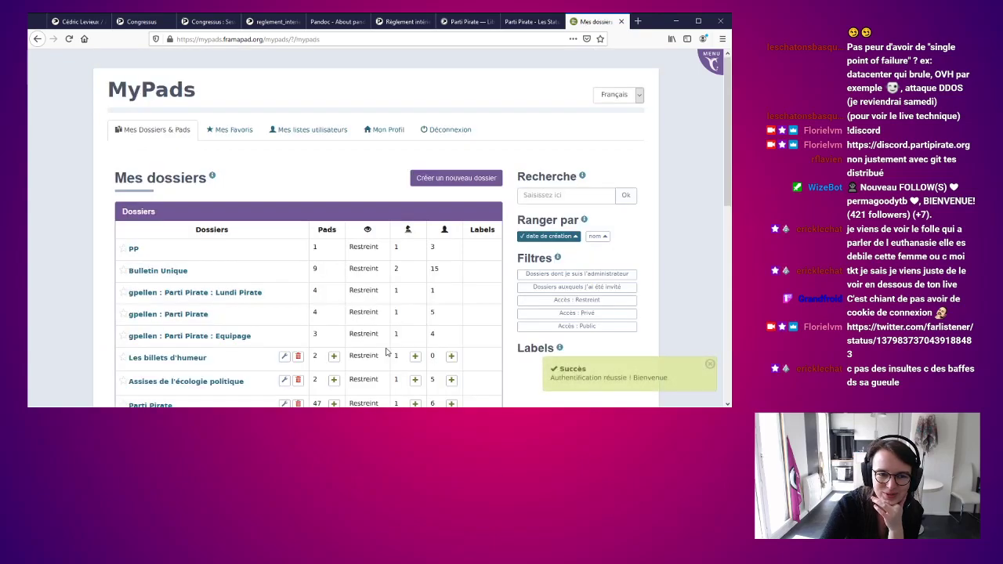
# - Open the Parti Pirate - CRP folder and show the Sobriété numérique pad full-page
pyautogui.scroll(-5, 209, 275)
pyautogui.scroll(-2, 209, 275)
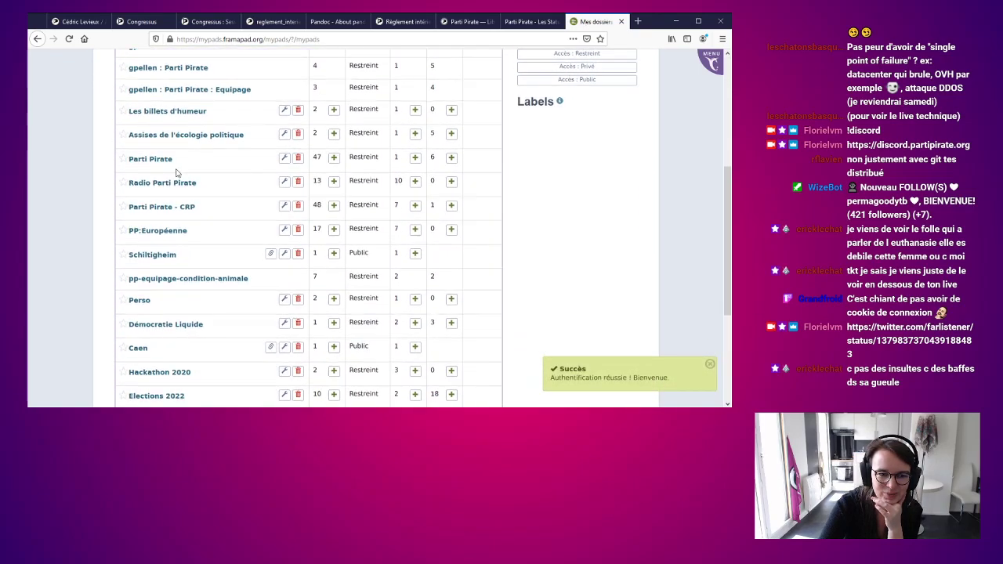
pyautogui.click(168, 207)
pyautogui.scroll(-15, 328, 278)
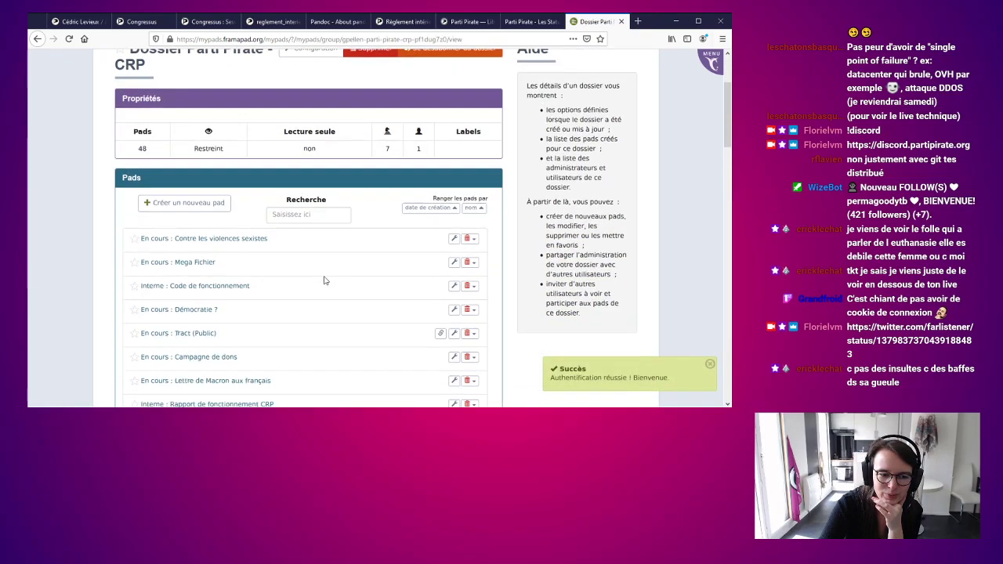
pyautogui.scroll(-9, 296, 276)
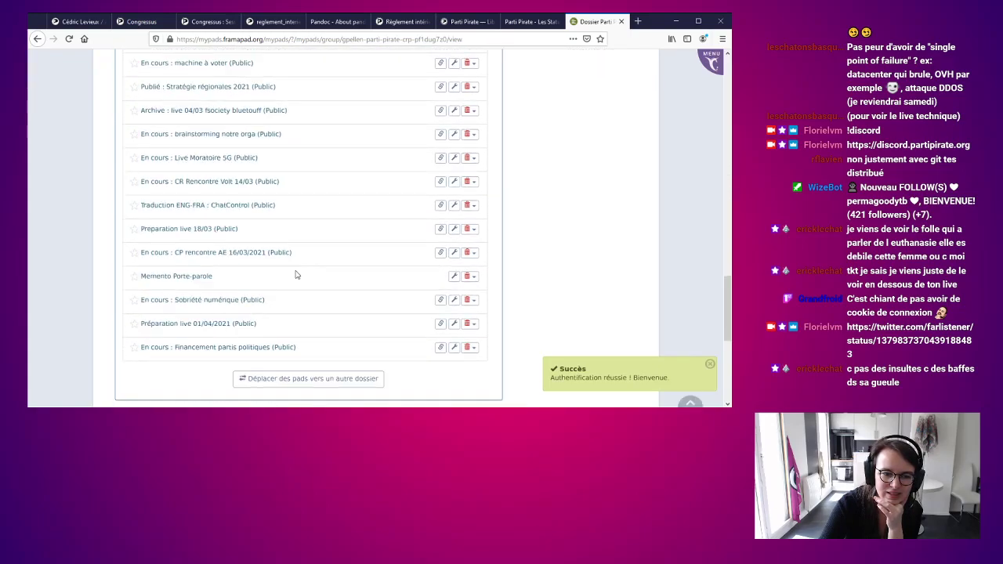
pyautogui.scroll(1, 221, 138)
pyautogui.scroll(2, 221, 138)
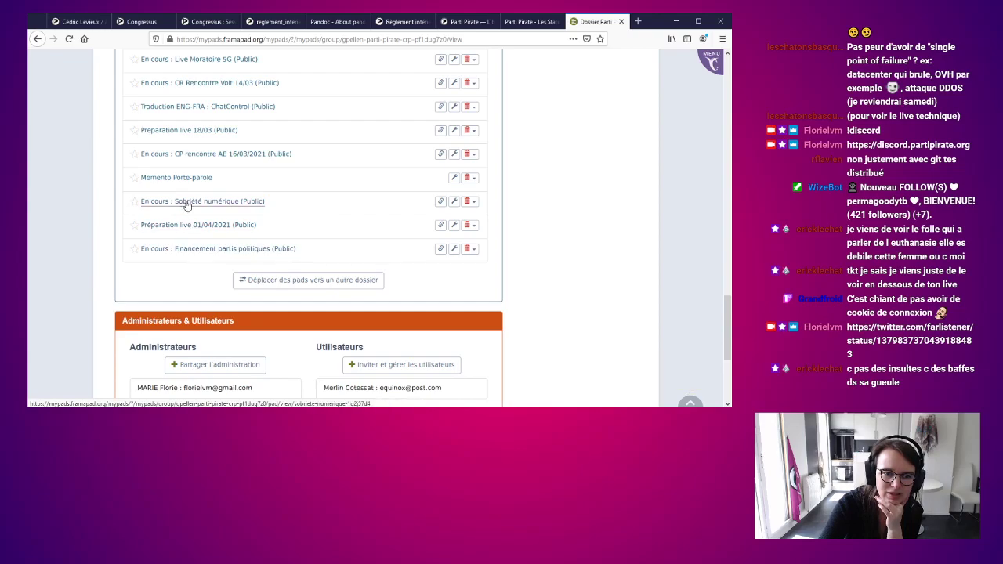
pyautogui.click(182, 204)
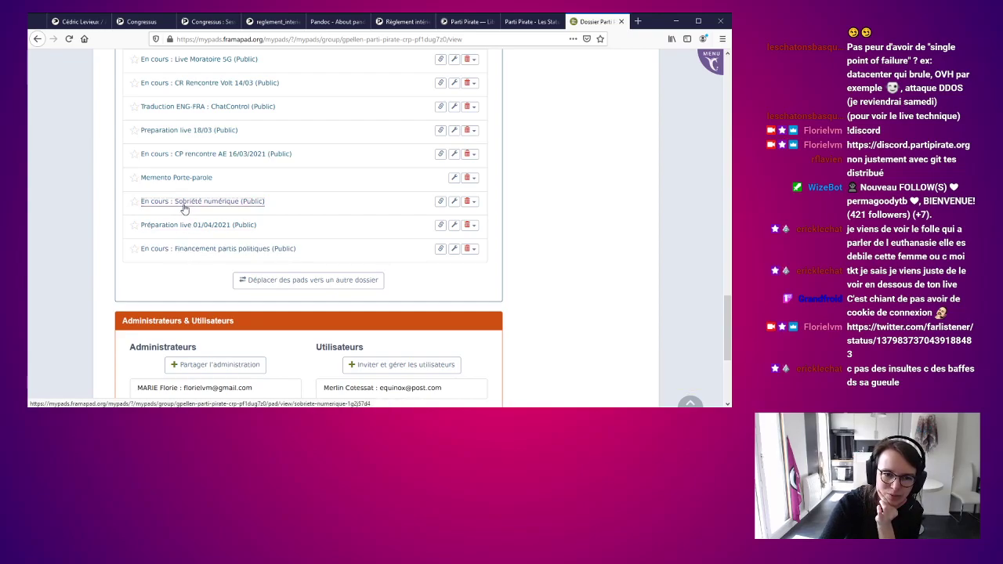
pyautogui.click(494, 243)
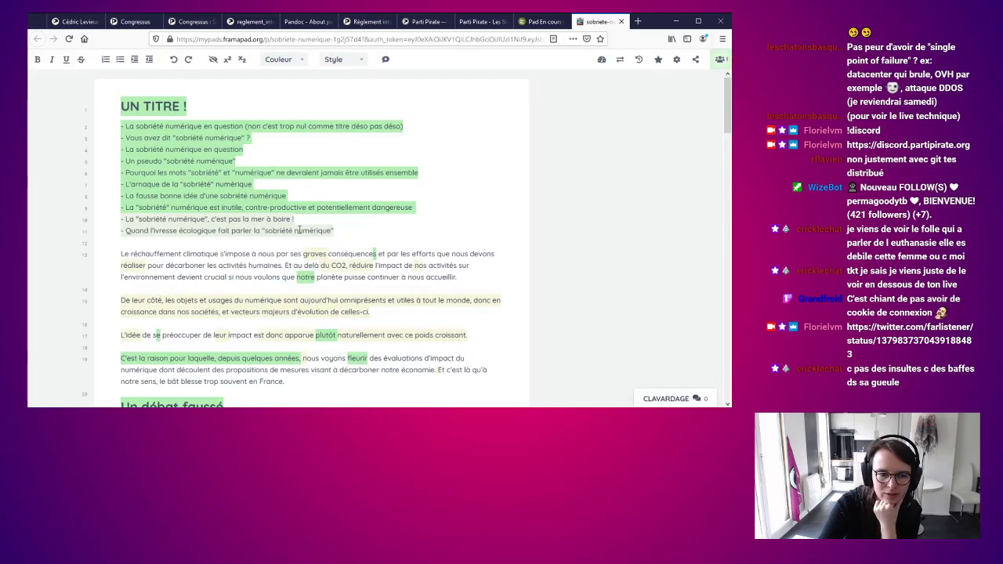
# - Read the Sobriété numérique draft from the 'UN TITRE !' ideas through 'Les valeurs du Parti Pirate'
pyautogui.scroll(-10, 298, 229)
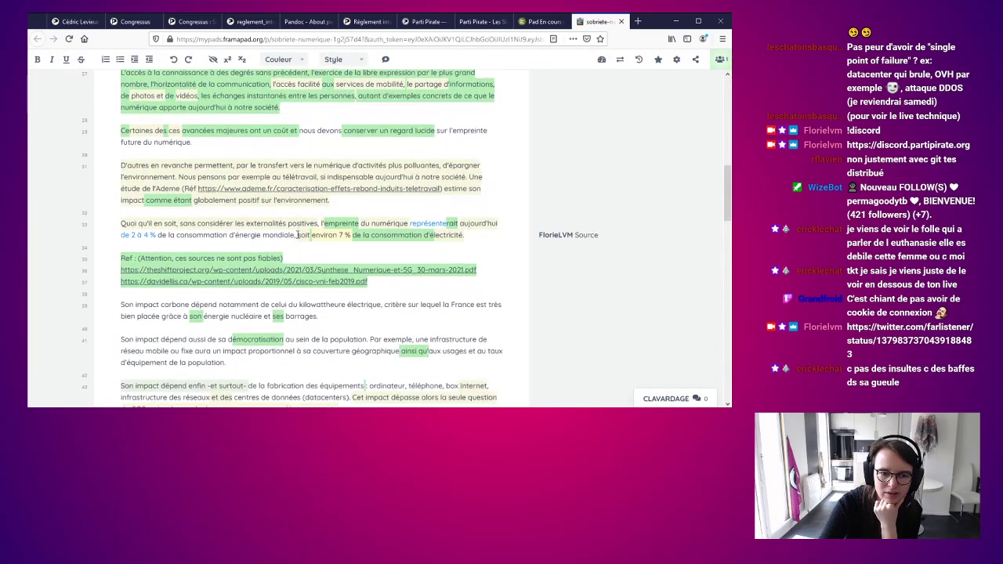
pyautogui.scroll(-5, 298, 235)
pyautogui.scroll(5, 297, 235)
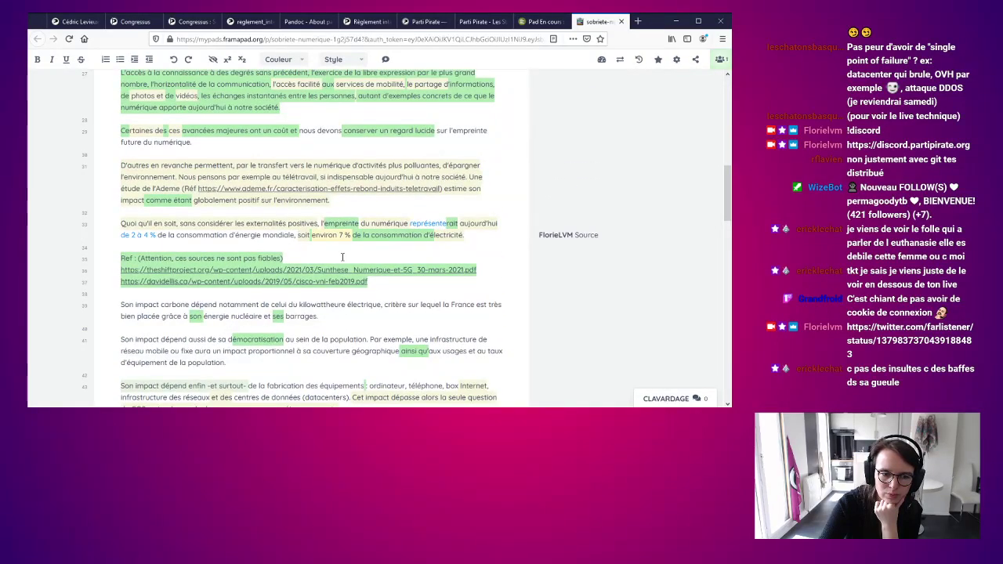
pyautogui.scroll(10, 342, 257)
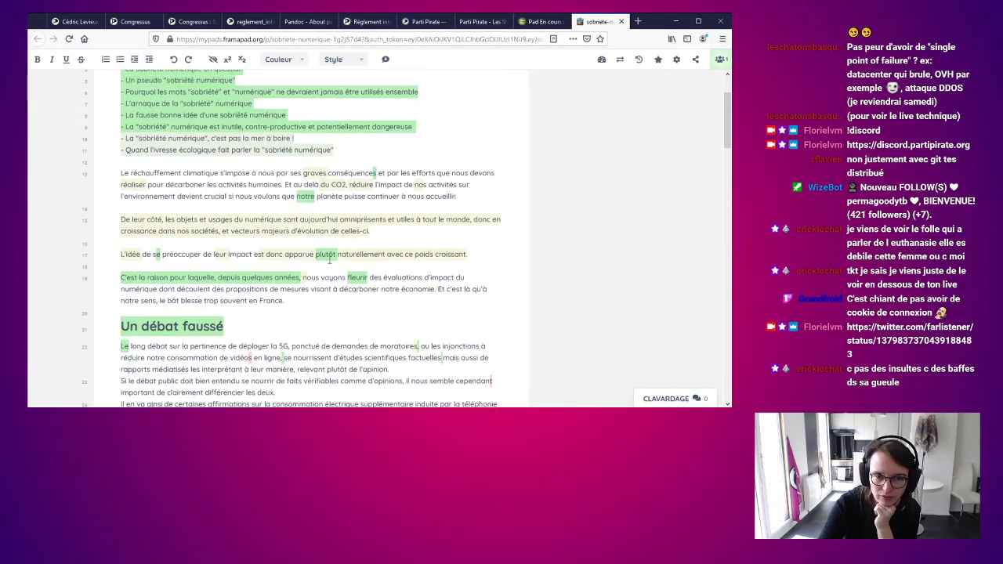
pyautogui.scroll(2, 330, 261)
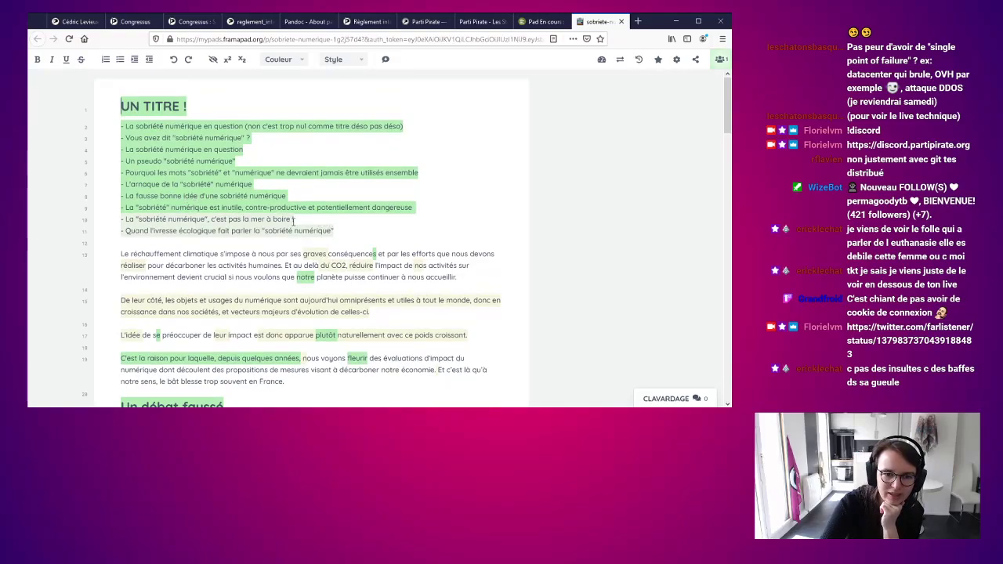
pyautogui.moveTo(337, 232); pyautogui.dragTo(108, 234)
pyautogui.click(362, 226)
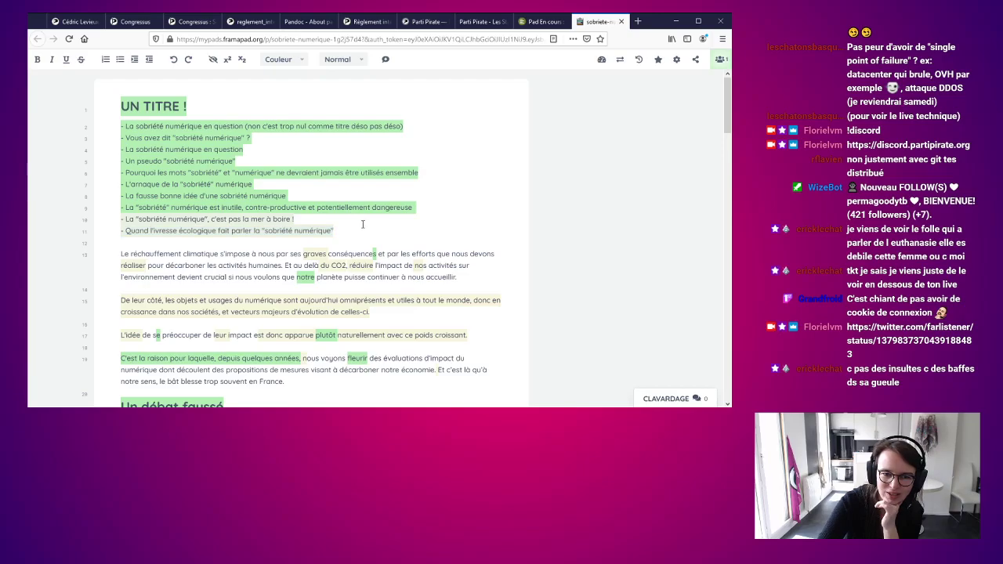
pyautogui.scroll(-12, 327, 223)
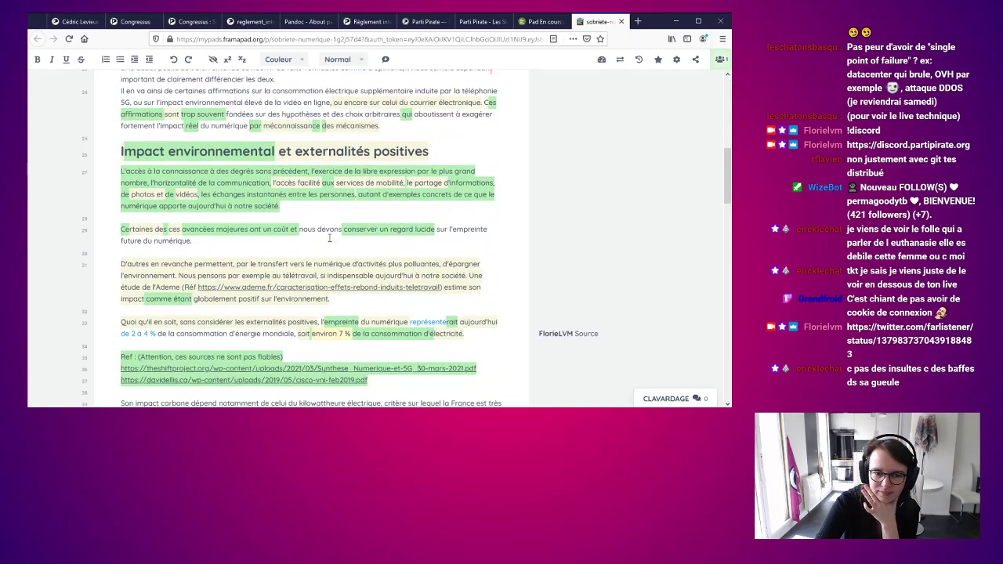
pyautogui.scroll(-5, 329, 237)
pyautogui.scroll(-10, 329, 236)
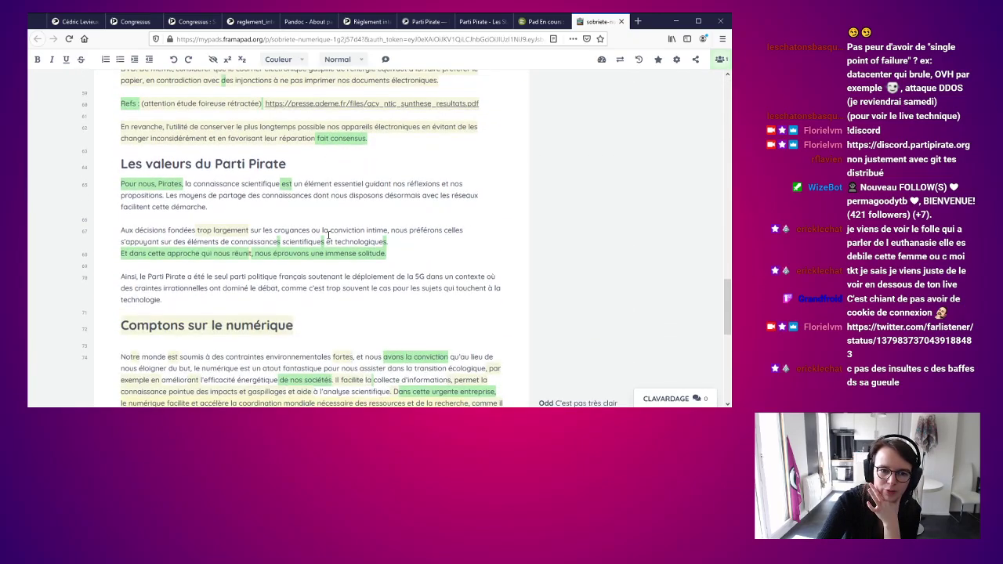
pyautogui.scroll(12, 328, 231)
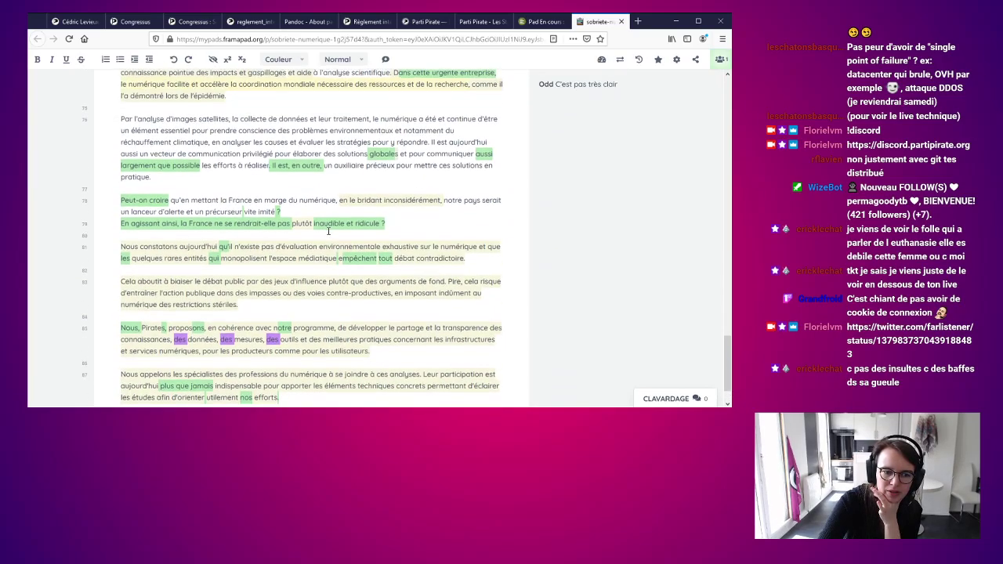
pyautogui.scroll(3, 332, 231)
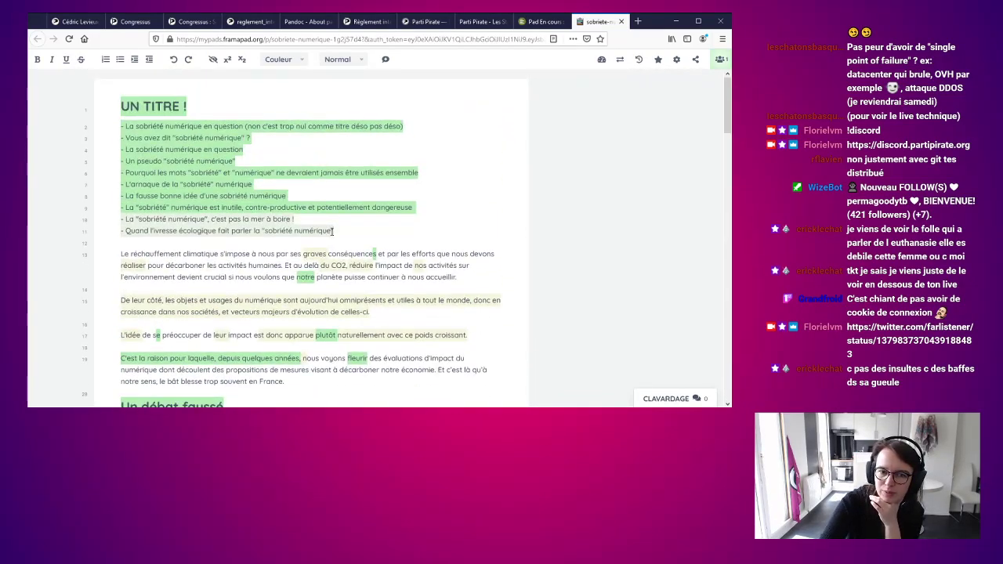
# - Return to the MyPads page and revisit Sobriété numérique before going back to the pad list
pyautogui.click(544, 23)
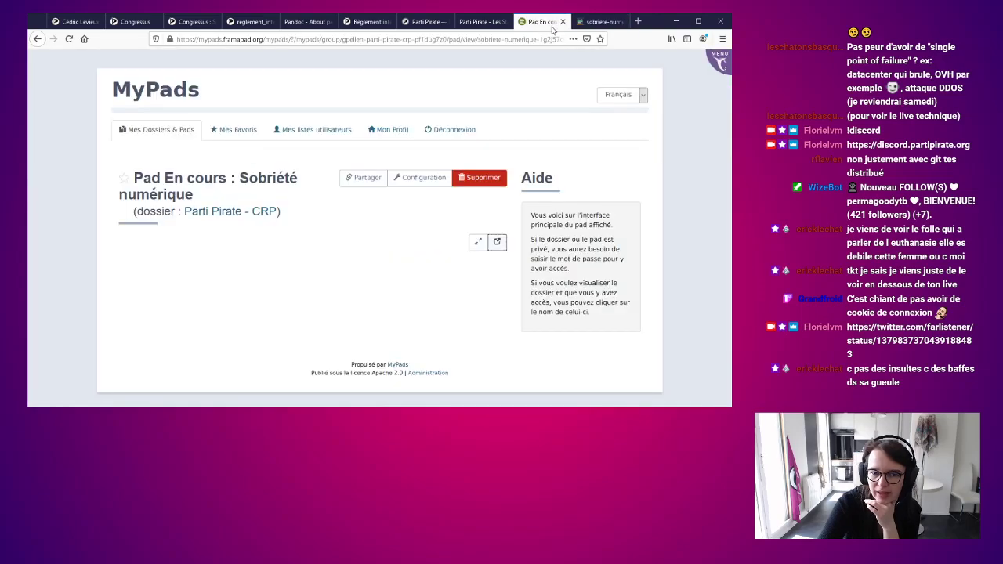
pyautogui.click(38, 39)
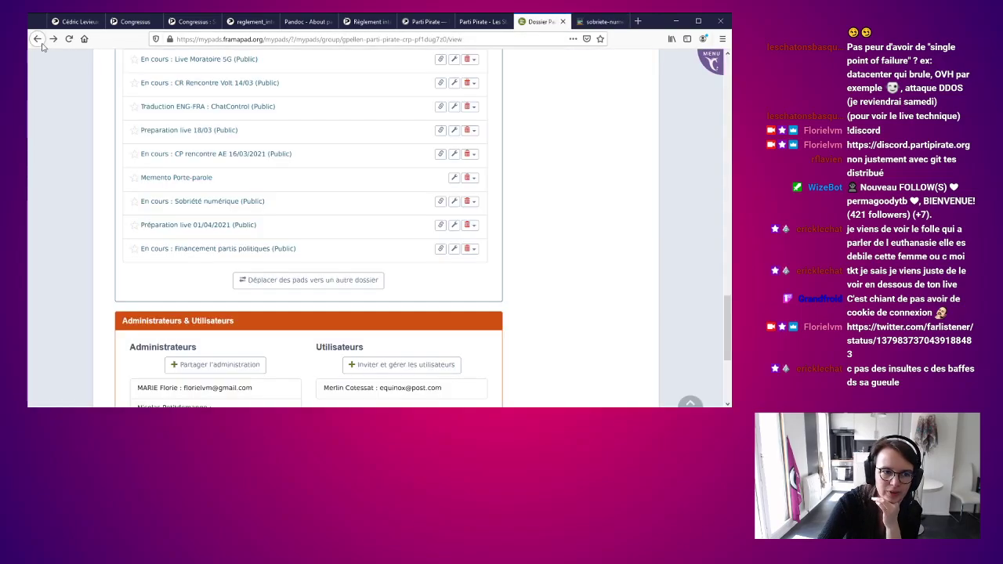
pyautogui.click(196, 202)
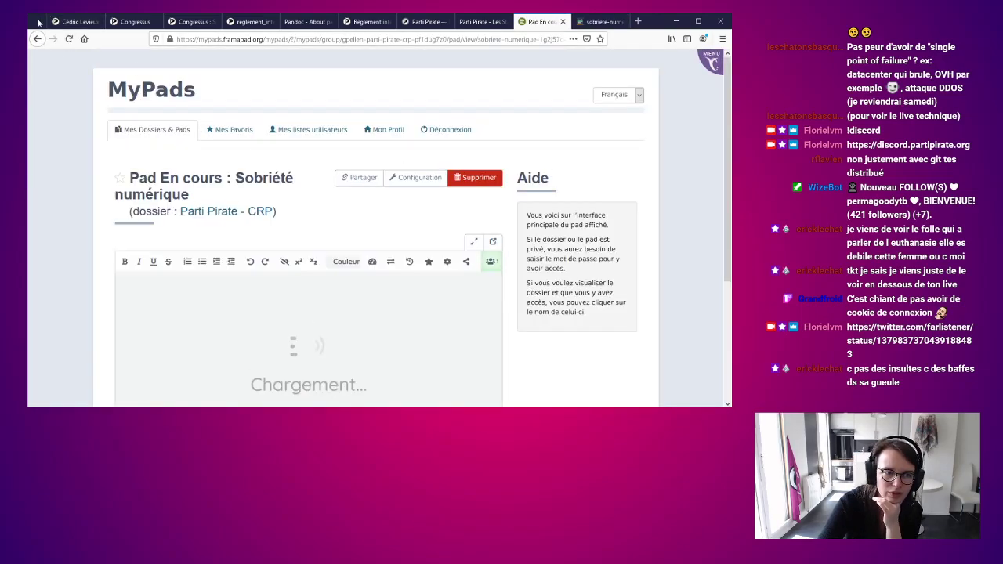
pyautogui.click(38, 40)
# - Skim the Financement partis politiques pad, then return to the Parti Pirate - CRP list
pyautogui.click(198, 250)
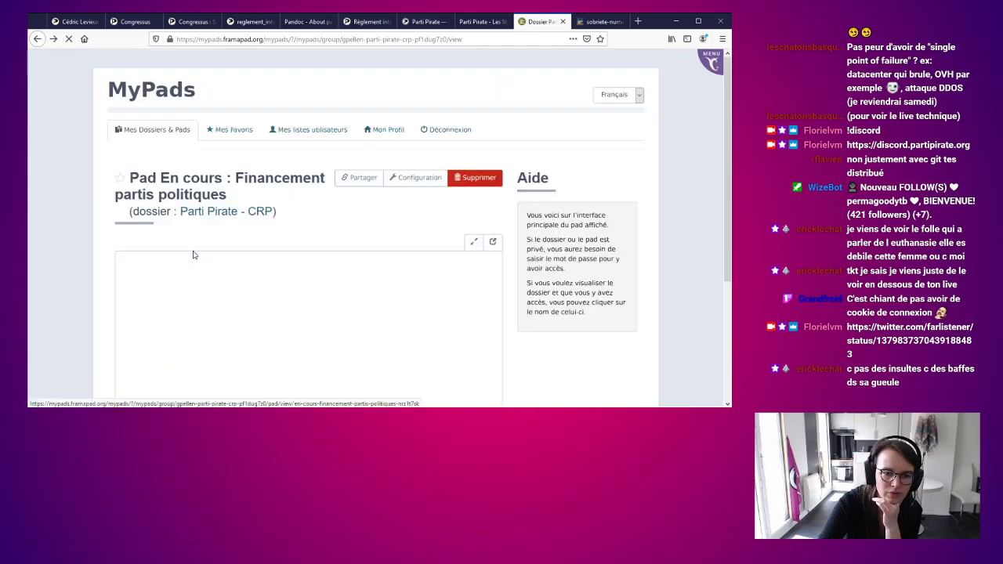
pyautogui.scroll(-2, 519, 234)
pyautogui.scroll(-10, 426, 255)
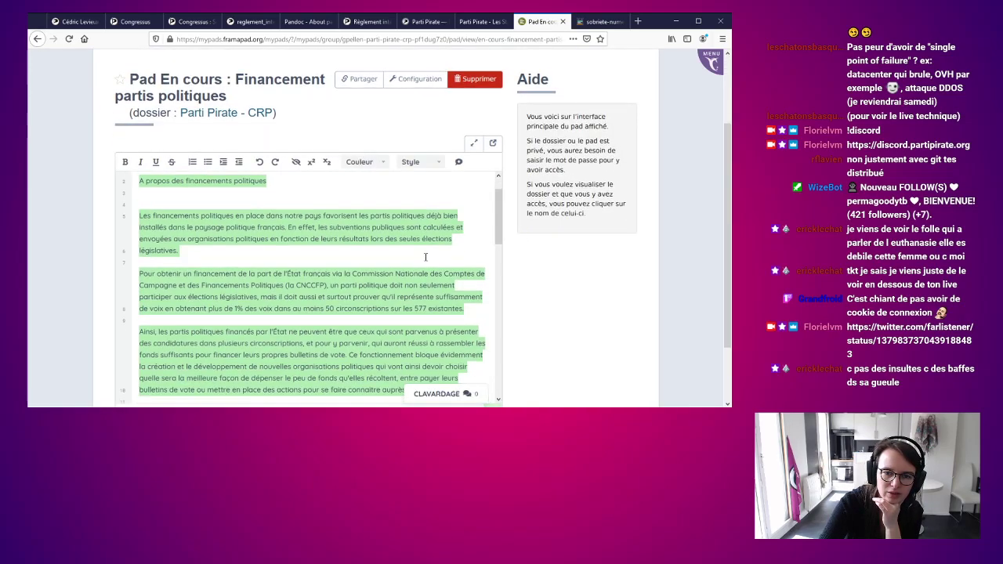
pyautogui.scroll(10, 425, 256)
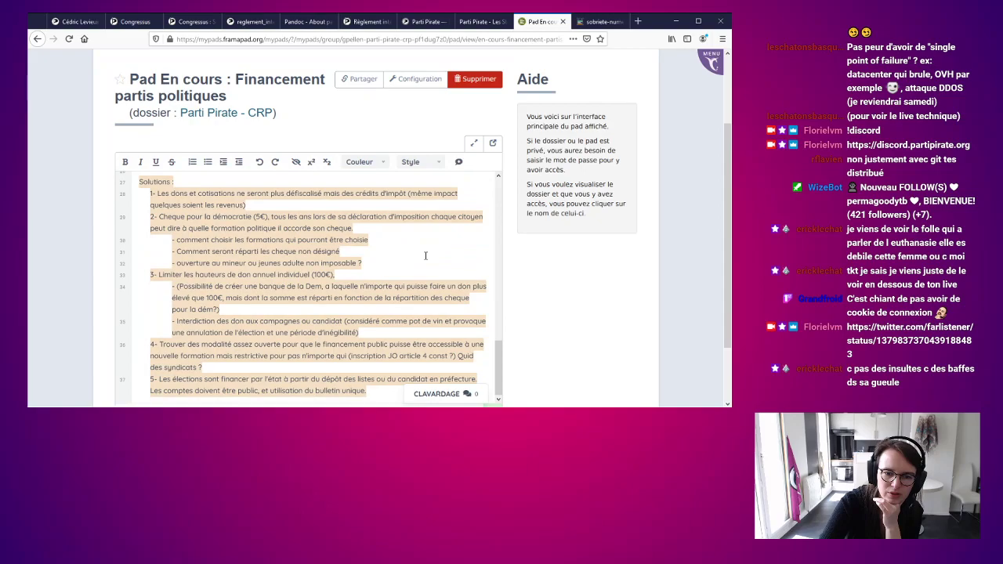
pyautogui.click(36, 38)
# - Skim the Préparation live 01/04/2021 pad, then return to the GitLab Articles repository
pyautogui.click(185, 225)
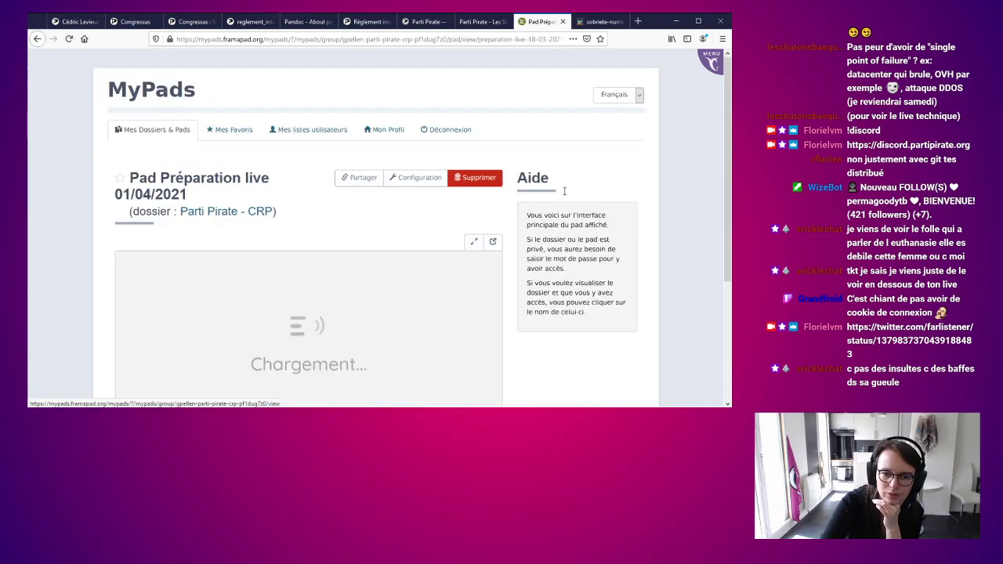
pyautogui.scroll(-2, 529, 208)
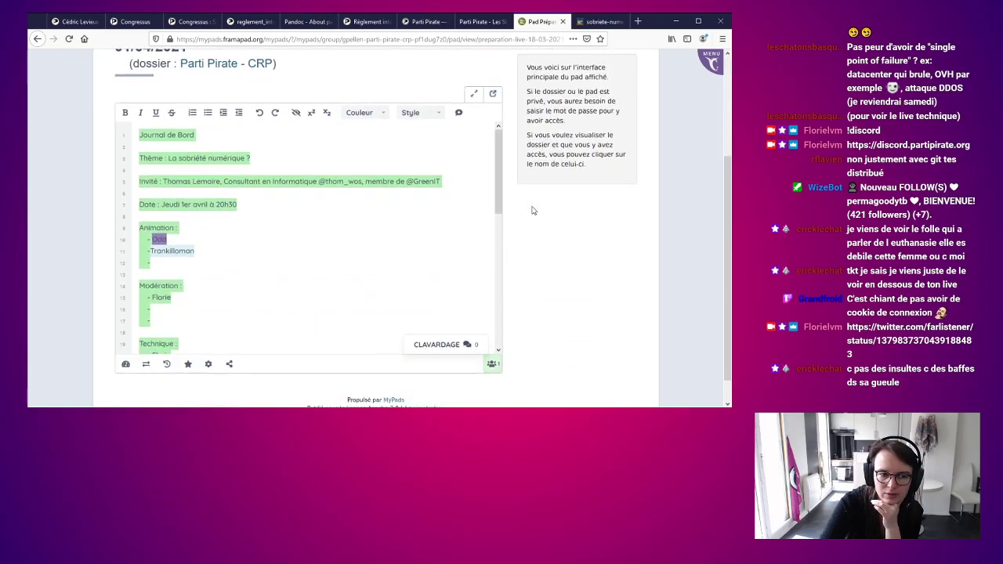
pyautogui.click(36, 38)
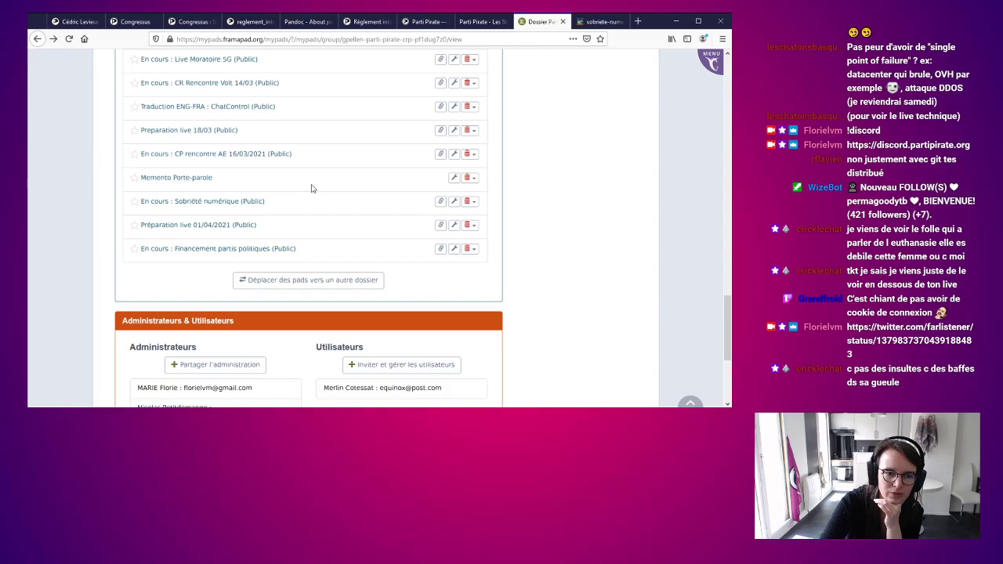
pyautogui.scroll(4, 317, 185)
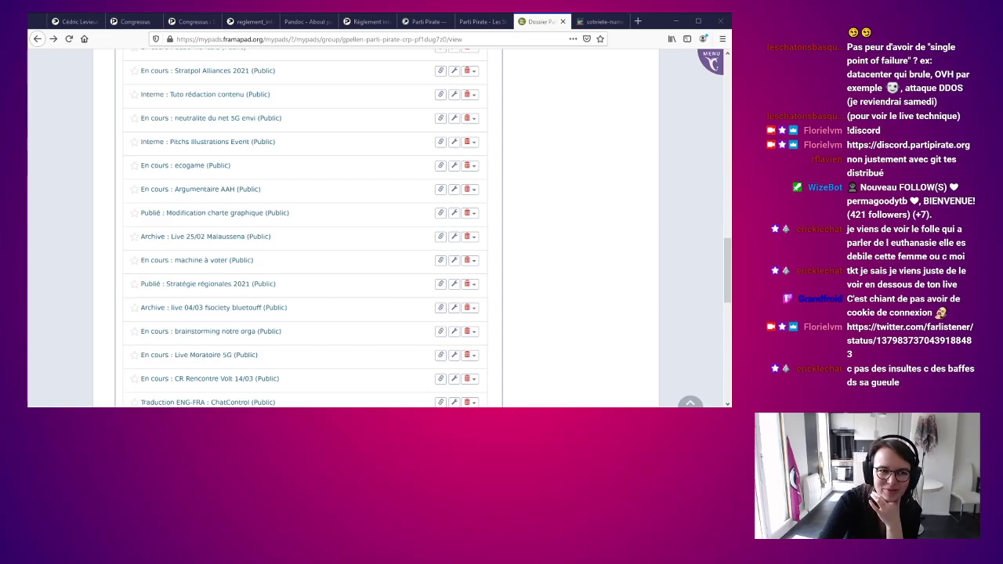
pyautogui.click(74, 21)
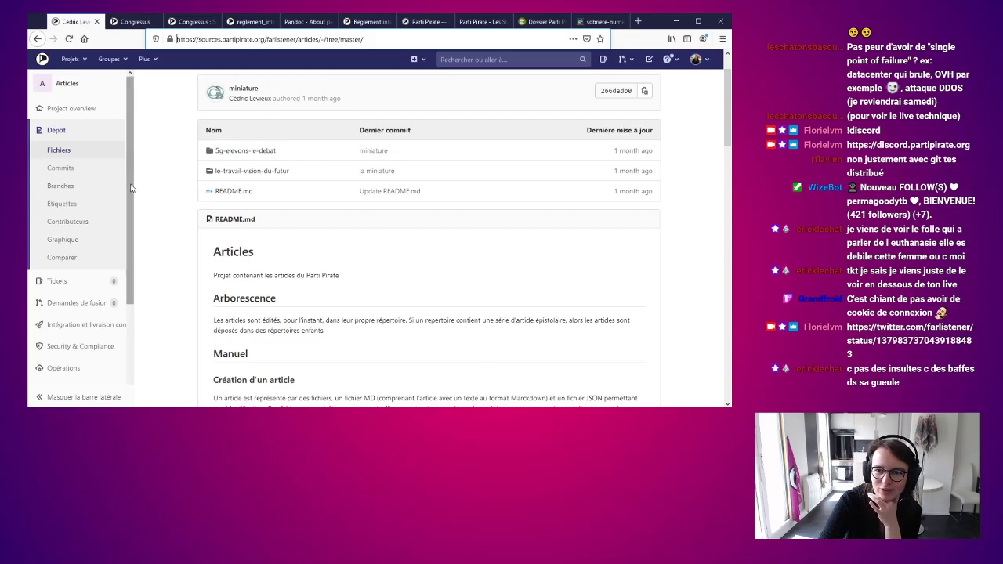
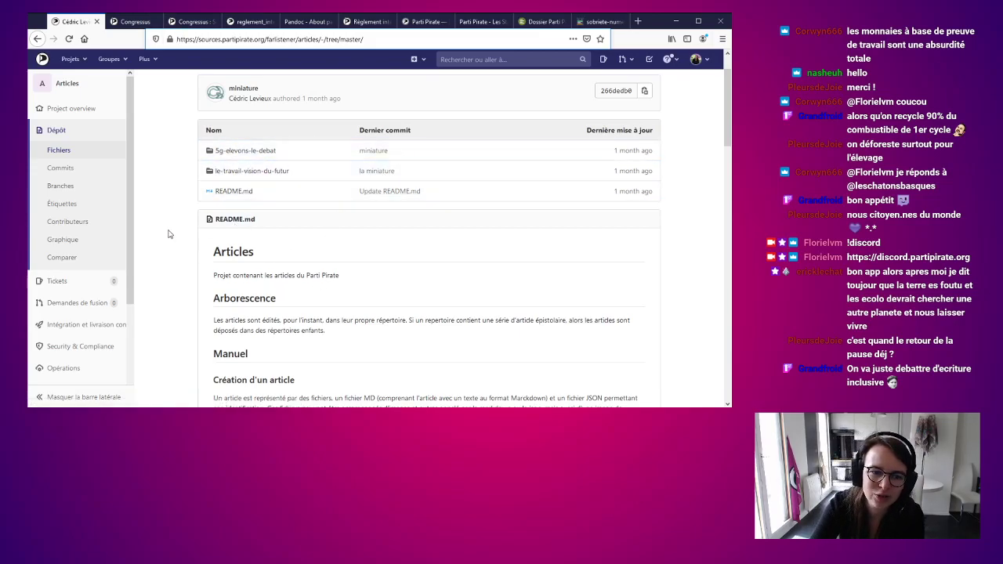
# - Scroll the README to the 'Création d'un article' section covering the MD, JSON and image files
pyautogui.scroll(-1, 176, 269)
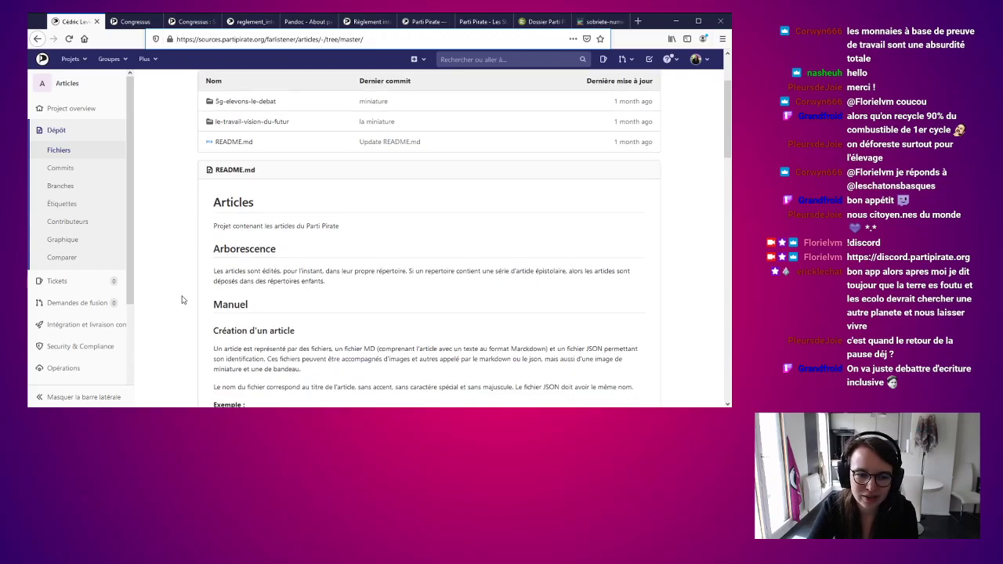
pyautogui.scroll(-3, 181, 299)
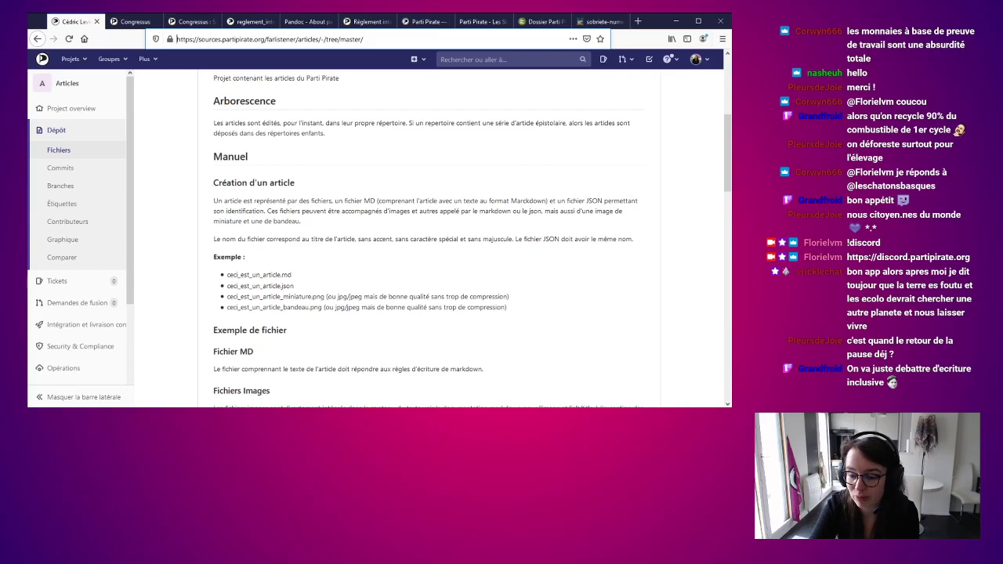
pyautogui.hotkey('alt', 'Tab')
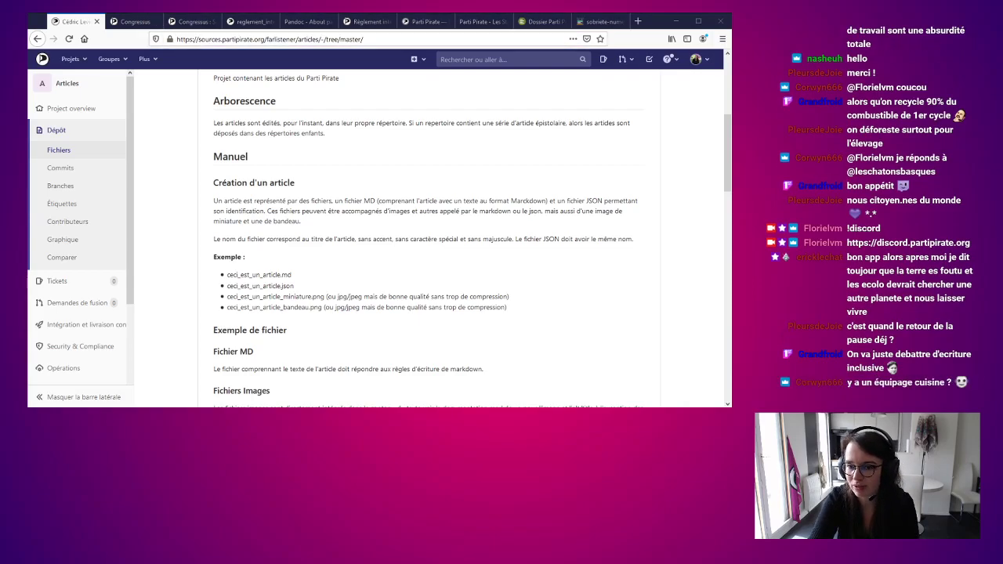